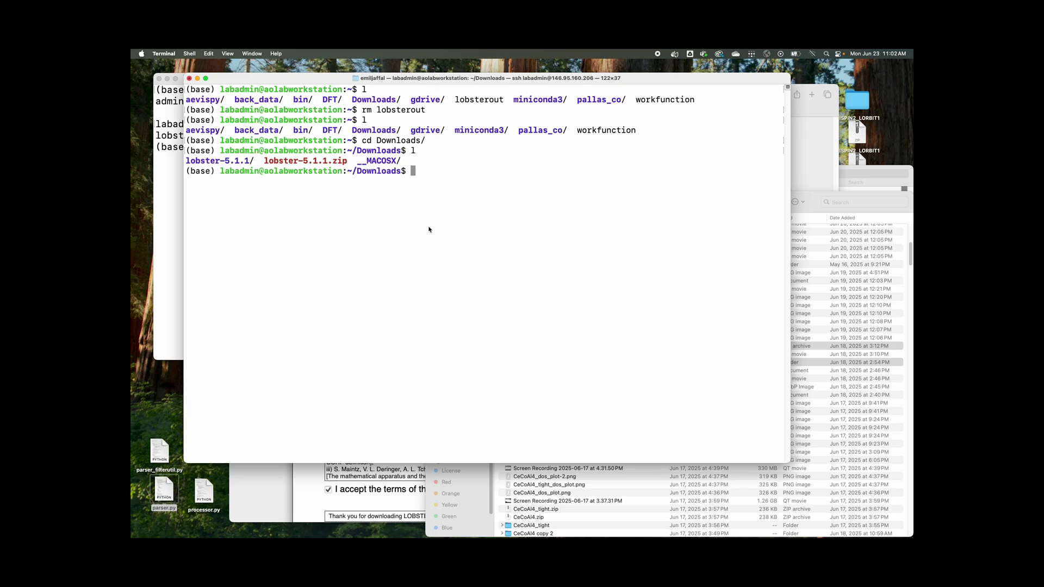
Step: Switch to the browser and examine the LOBSTER download form on cohp.de, from the registration fields to the license agreement
key("ctrl+Up")
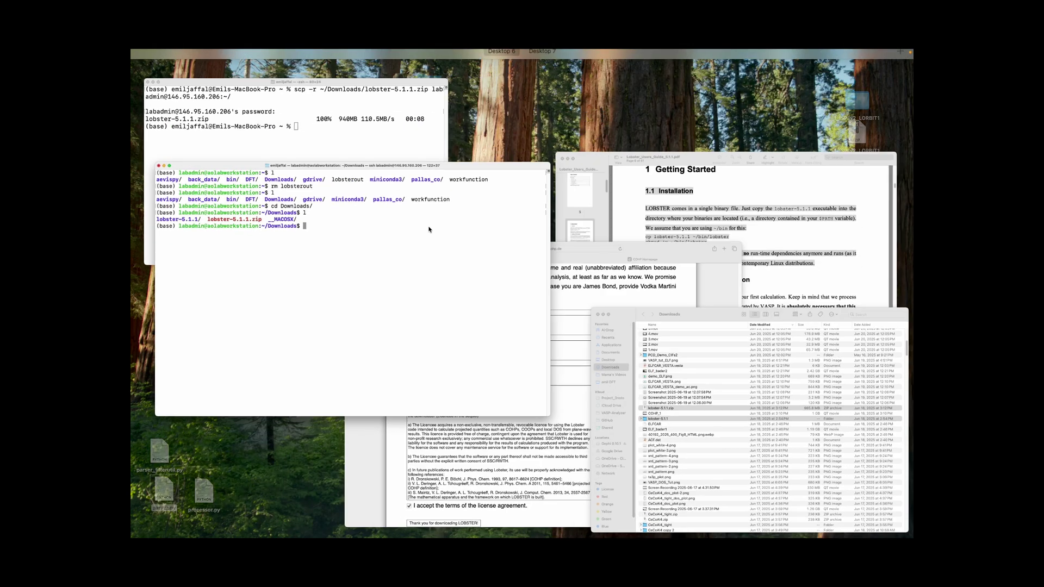
left_click(550, 397)
scroll(607, 223, "up", 5)
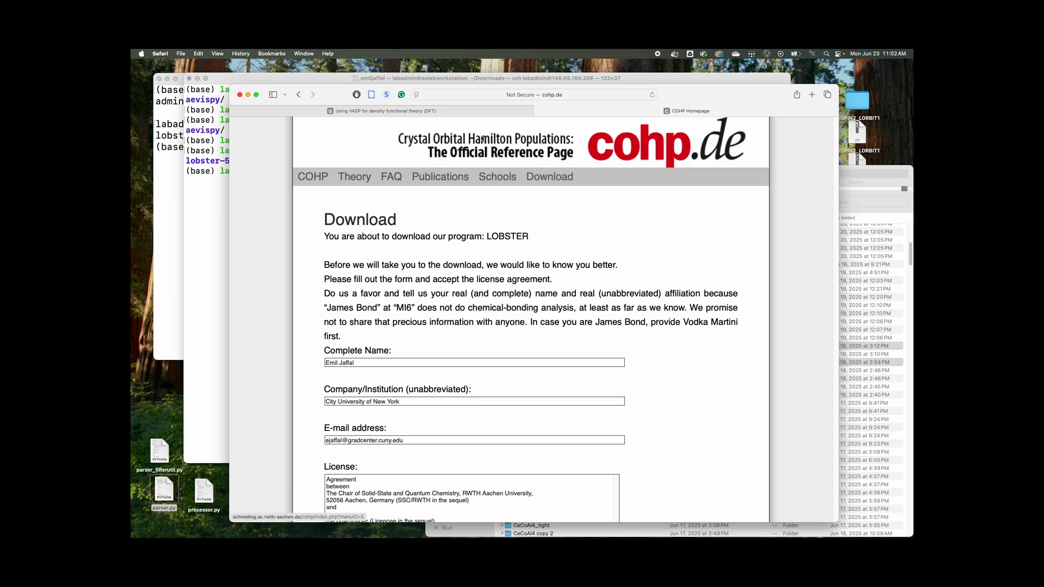
left_click(590, 96)
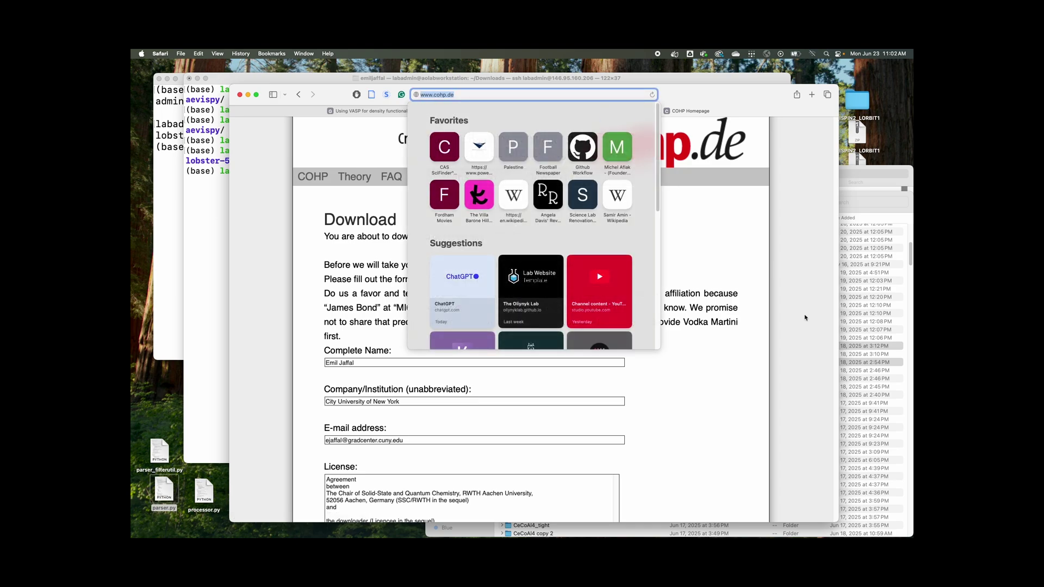
left_click(793, 322)
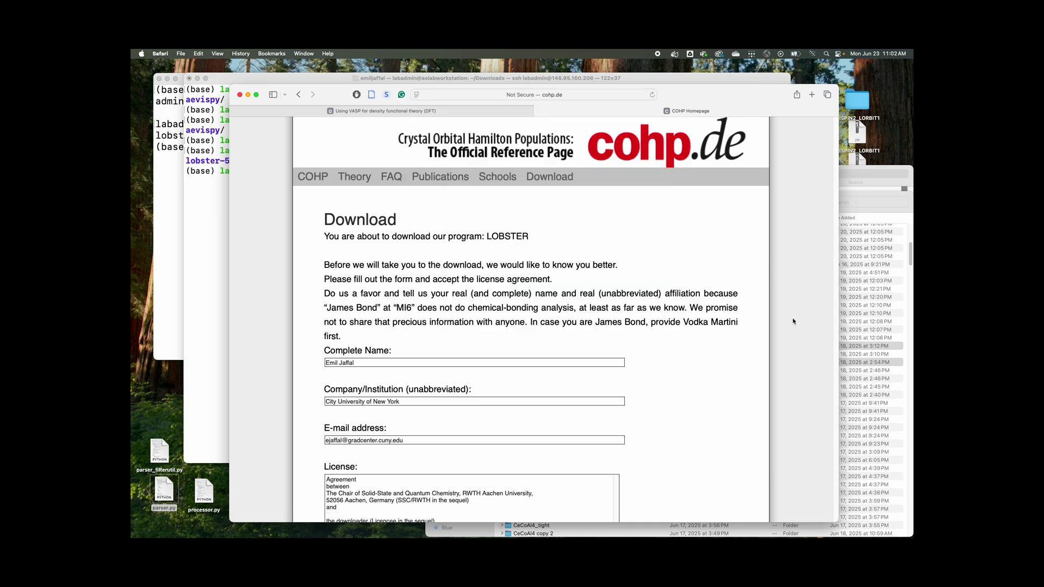
scroll(793, 321, "down", 1)
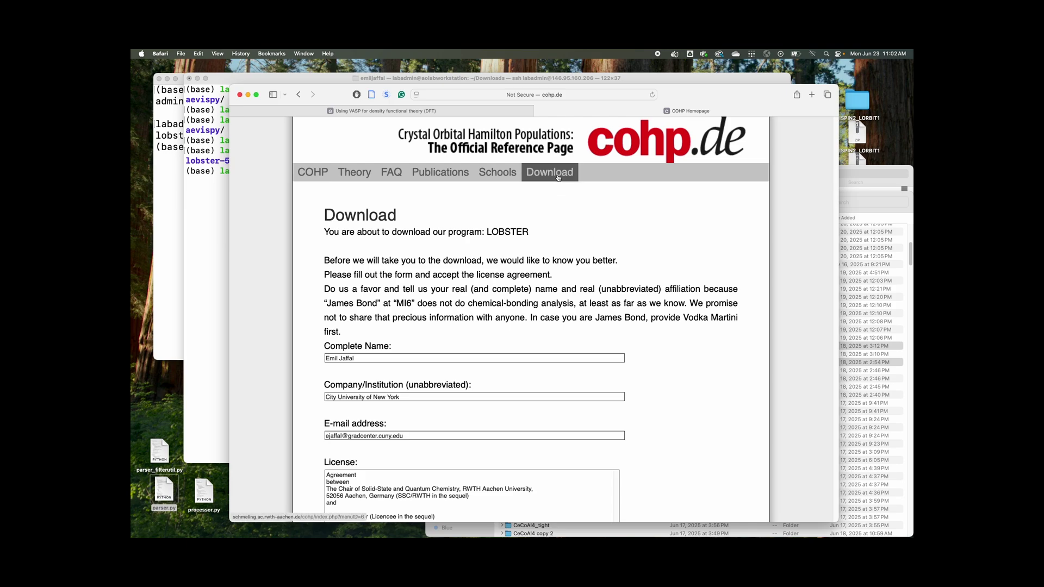
scroll(480, 257, "down", 5)
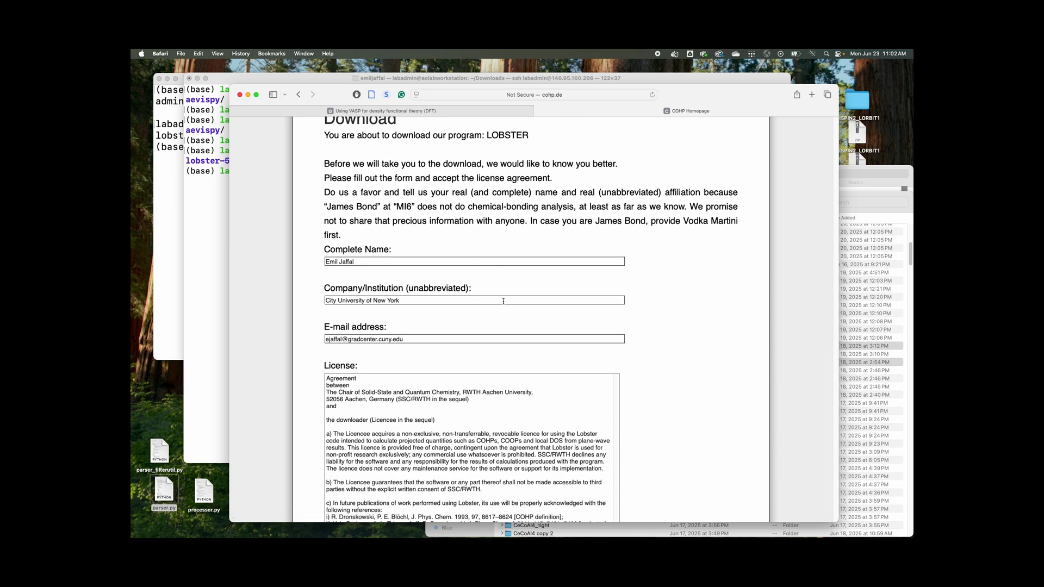
scroll(503, 300, "down", 2)
scroll(479, 414, "down", 2)
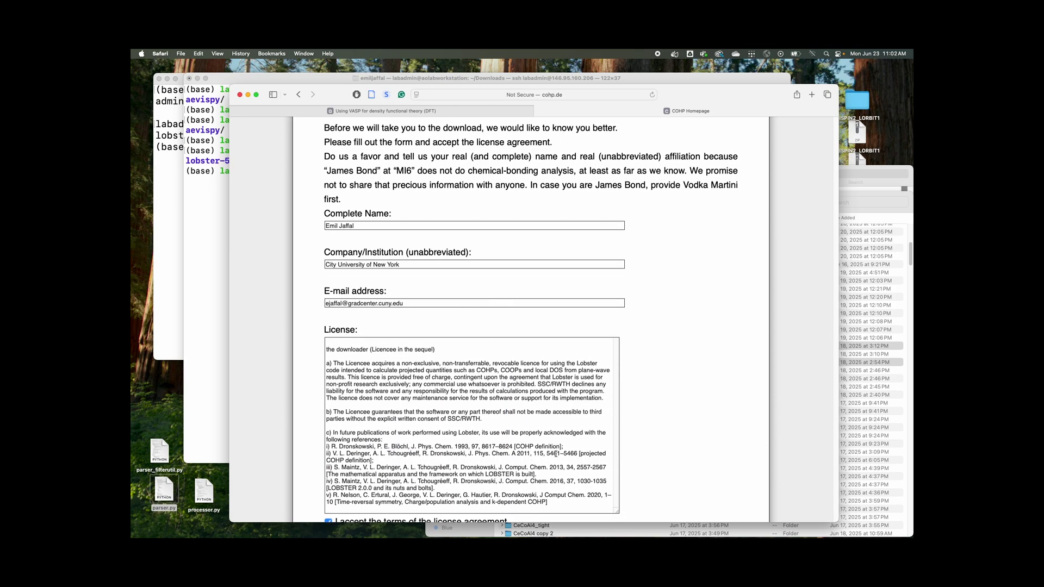
scroll(669, 425, "down", 4)
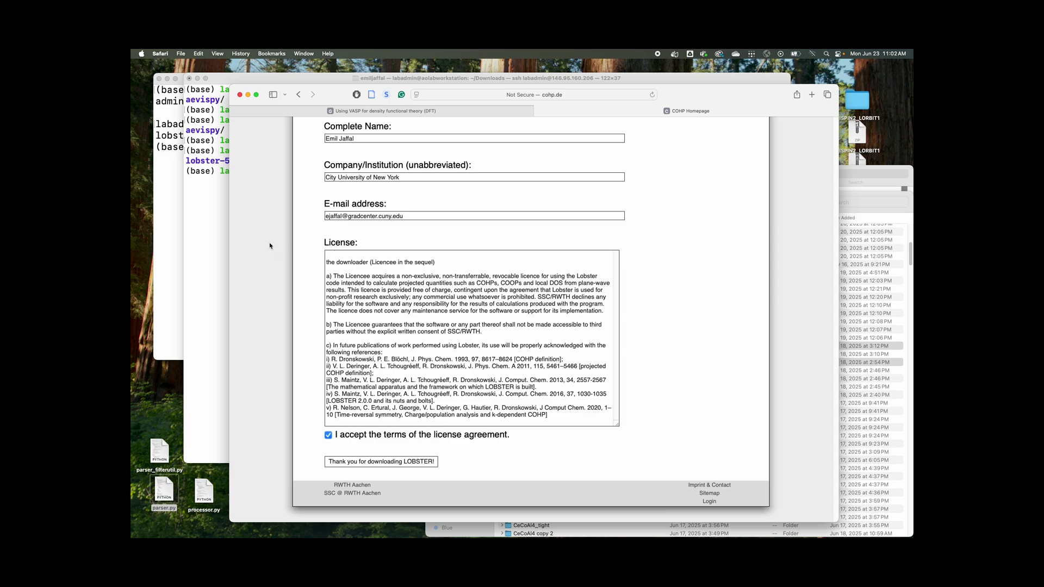
Step: In the local terminal, recall the scp command that copies ~/Downloads/lobster-5.1.1.zip to the workstation's home directory, and highlight its source and destination
key("super+Tab")
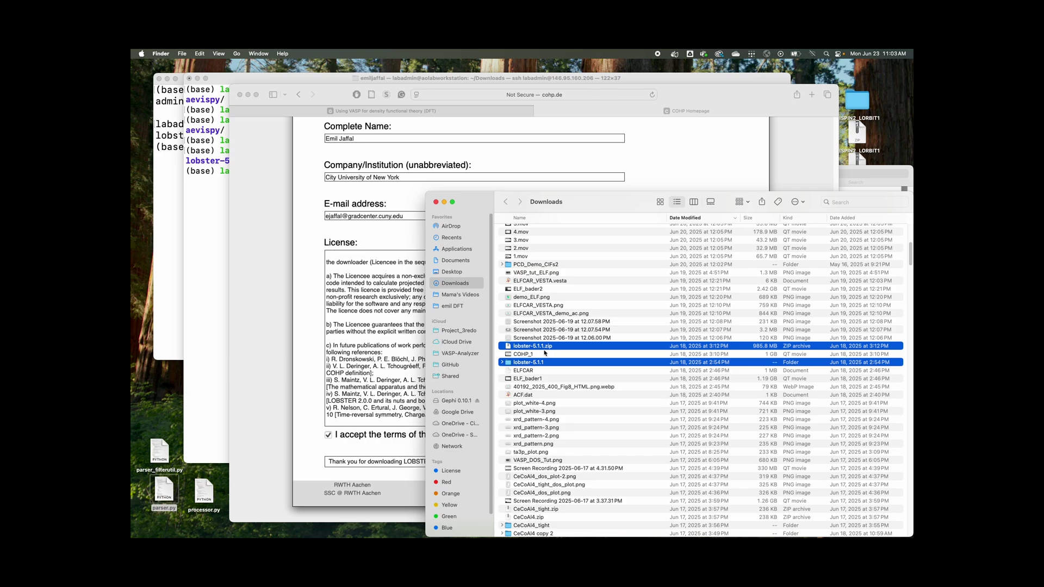
left_click(177, 252)
key("Up")
key("ctrl+a")
key("ctrl+e")
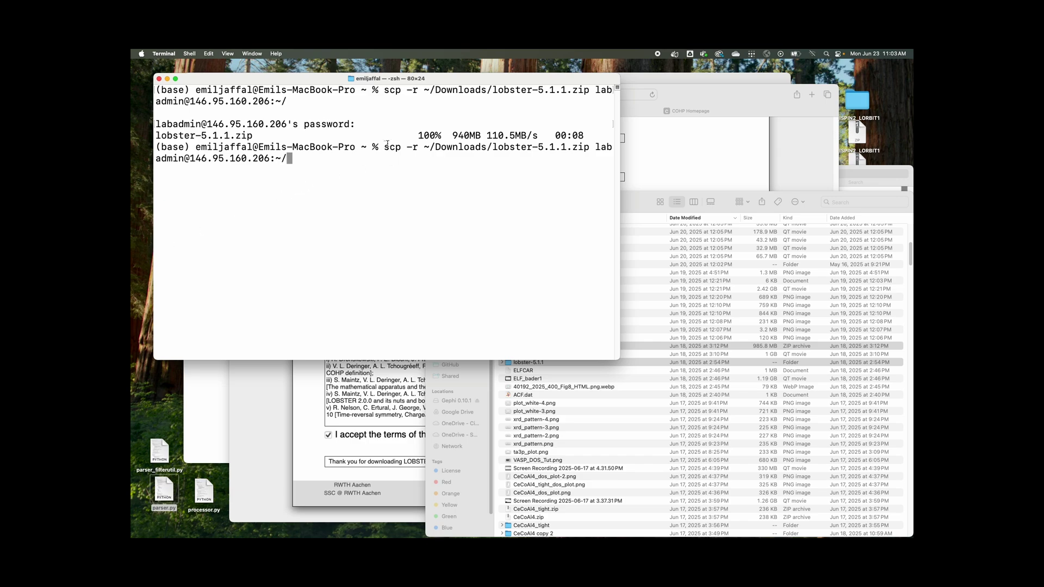
left_click_drag(385, 147, 427, 157)
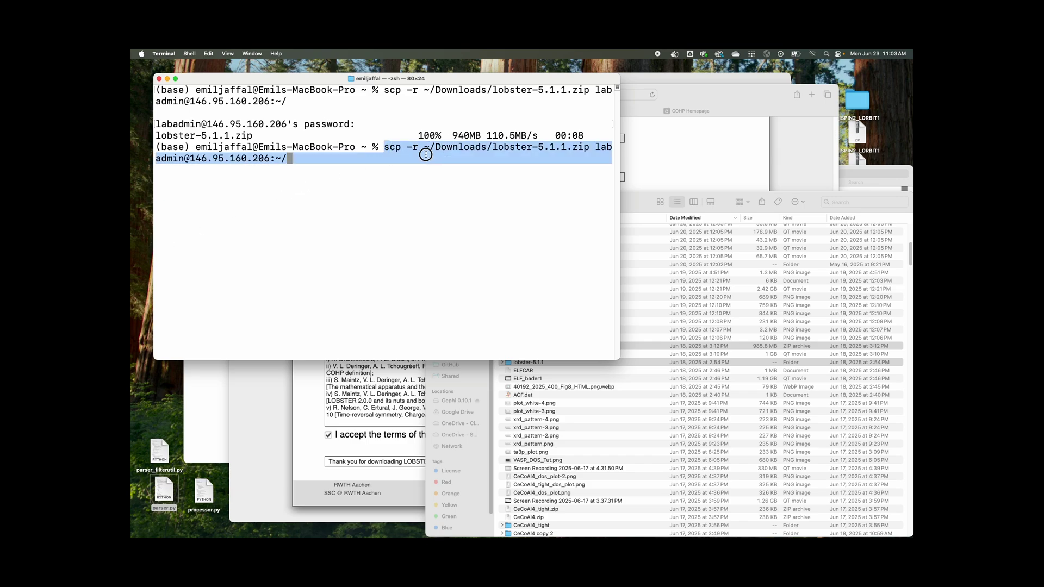
triple_click(457, 147)
left_click_drag(424, 148, 590, 150)
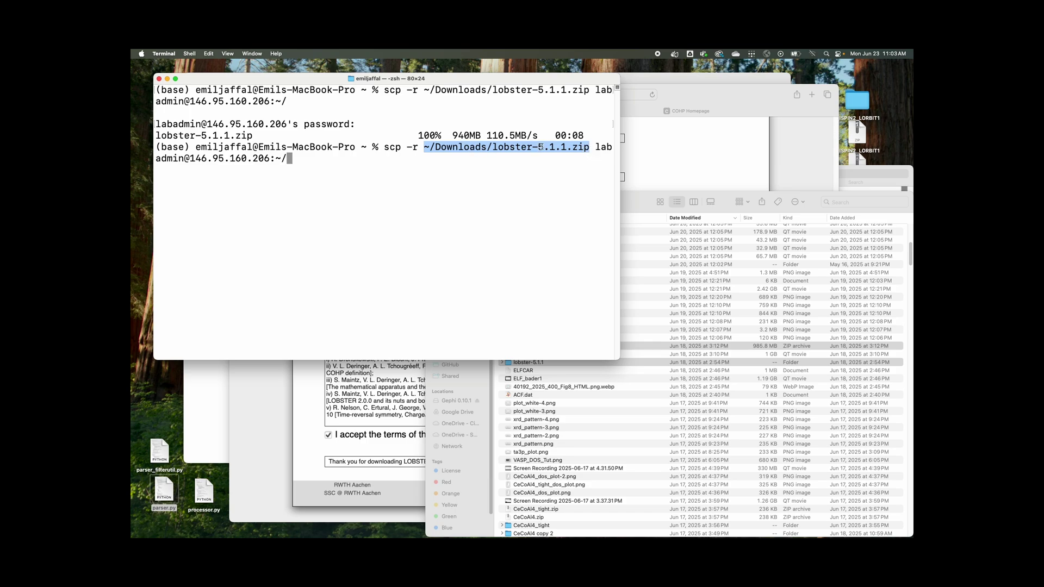
left_click(315, 188)
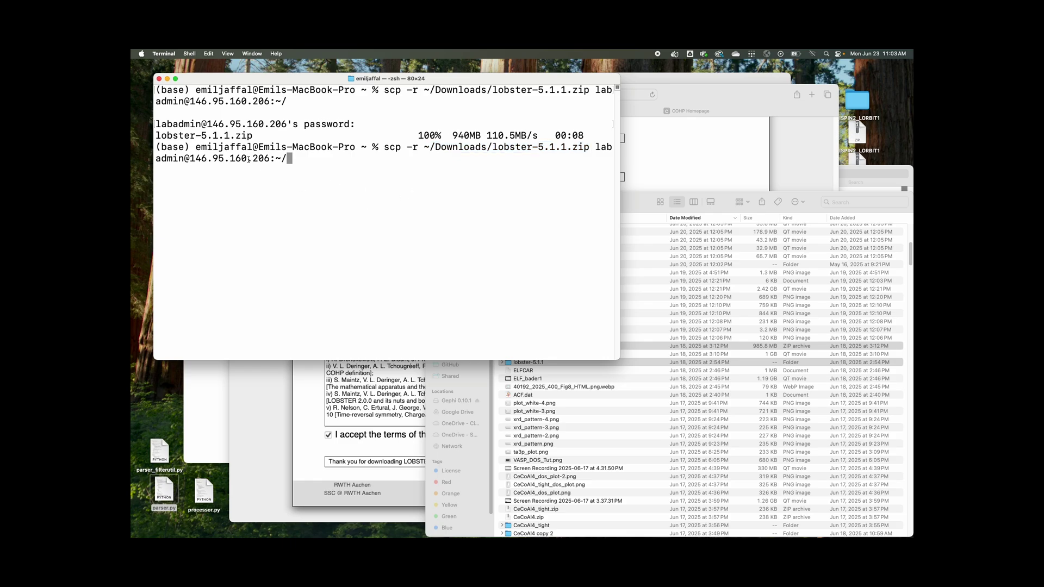
left_click_drag(183, 159, 296, 163)
left_click(296, 164)
Step: Switch to the workstation's SSH terminal, clear it, and list the contents of the Downloads folder
key("ctrl+Up")
key("ctrl+Up")
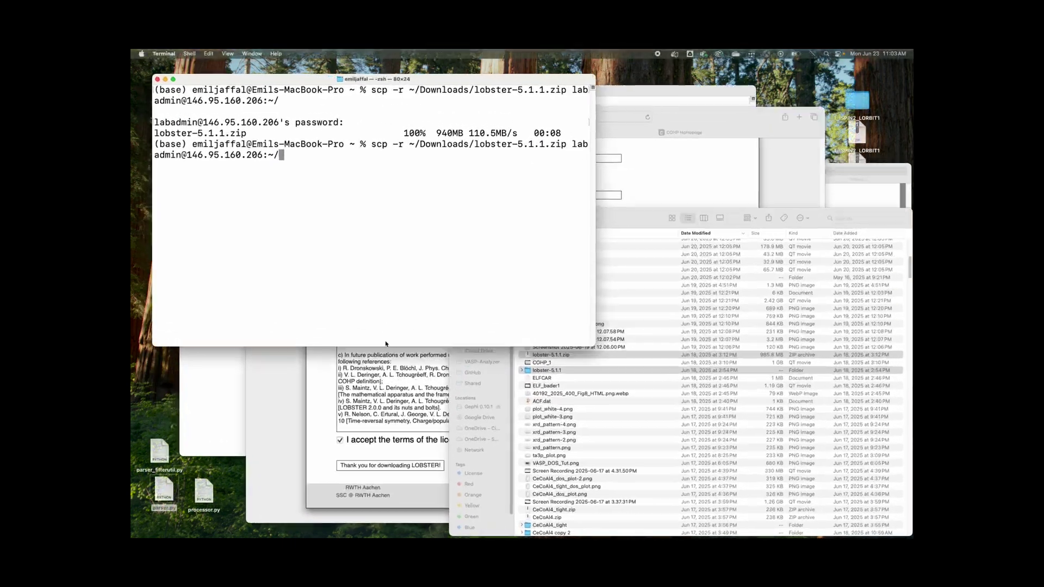
key("ctrl+Up")
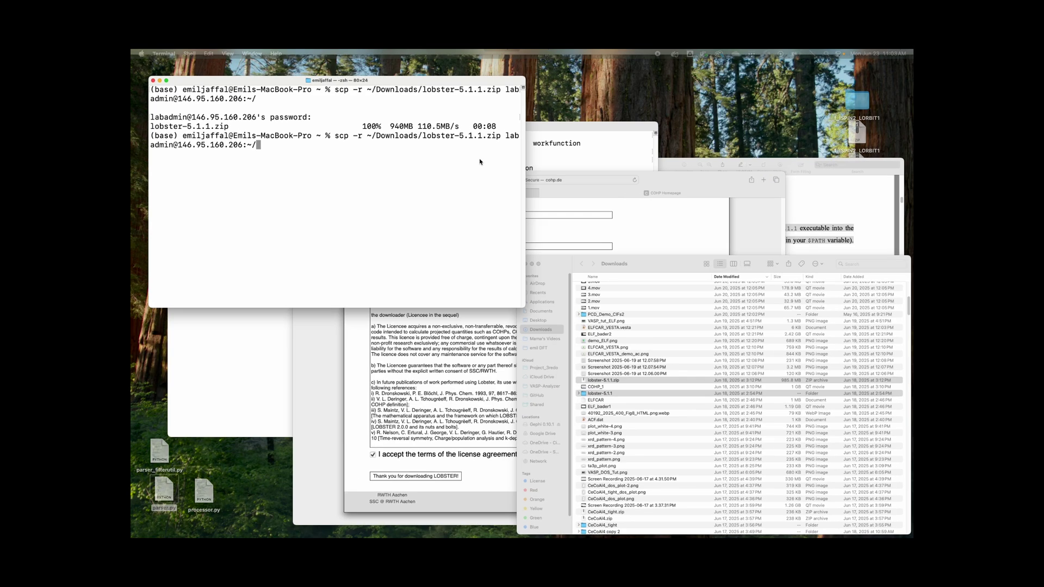
left_click(266, 227)
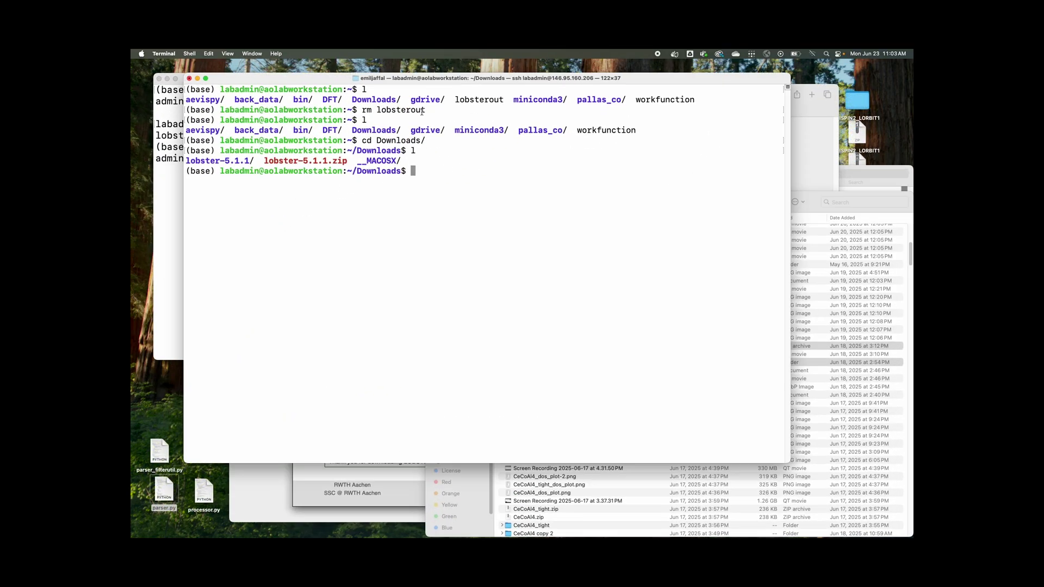
type("clear")
key("Return")
type("l")
key("Return")
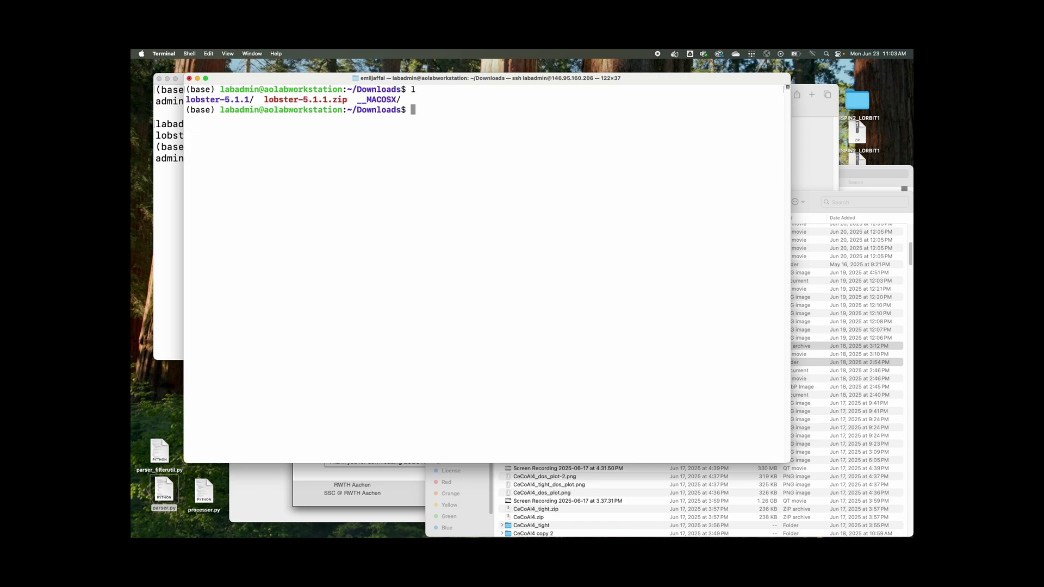
Step: Extract the lobster-5.1.1 archive in the Downloads folder with unzip
double_click(278, 100)
left_click(273, 98)
double_click(242, 100)
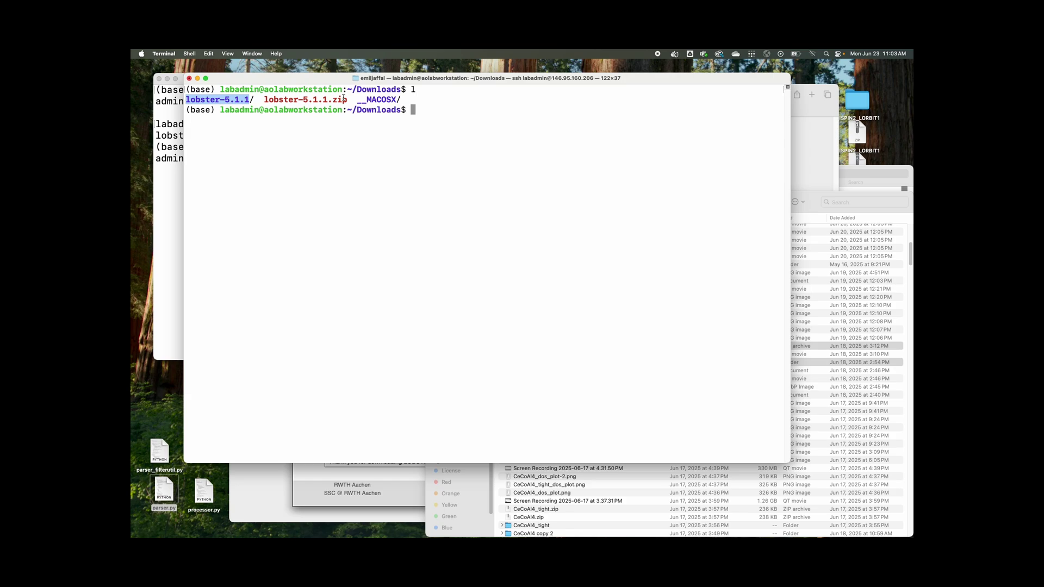
mouse_move(241, 99)
left_mouse_down()
mouse_move(263, 118)
mouse_move(263, 101)
left_mouse_up()
double_click(269, 100)
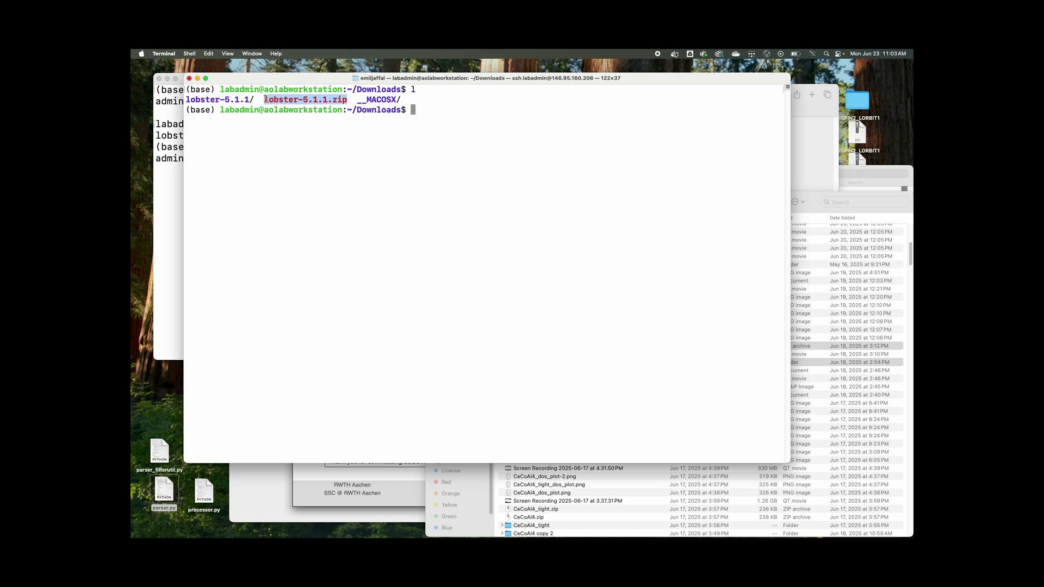
left_click(275, 106)
type("unzip l")
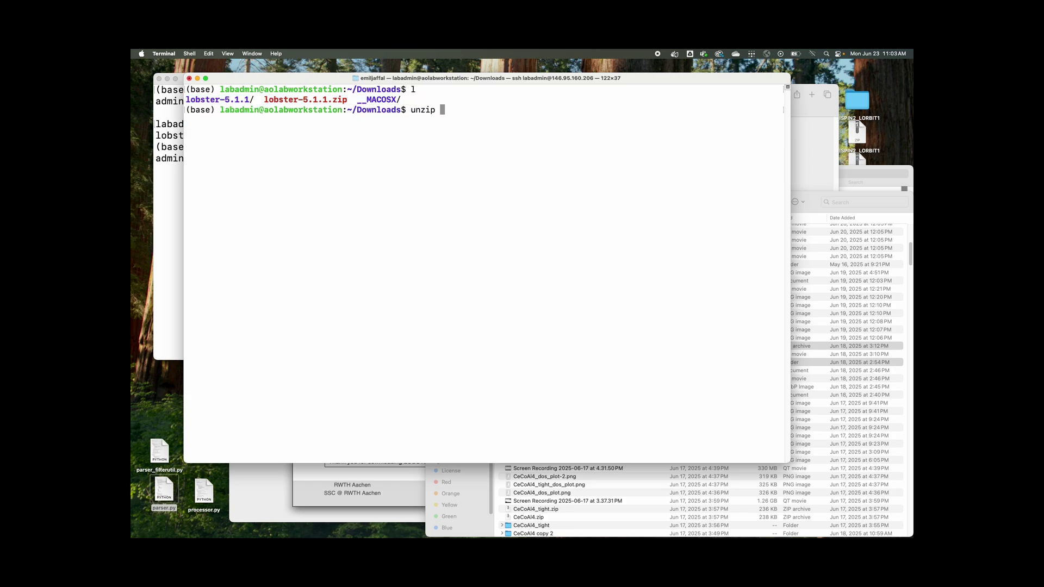
key("Tab")
key("Return")
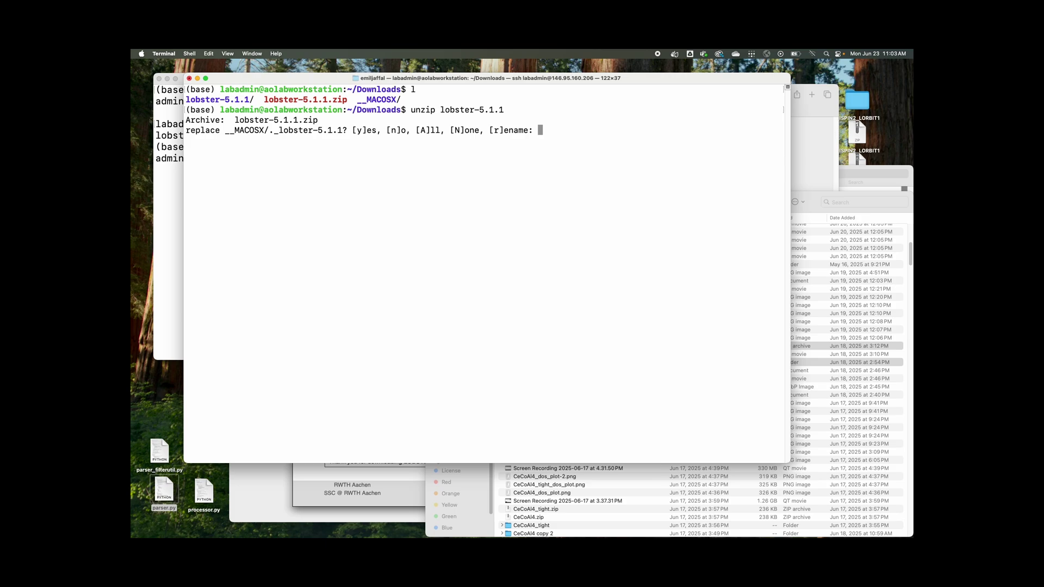
Step: Approve replacing the existing extracted files one by one with y, and choose A at Lobster_FAQ_5.1.1.pdf to overwrite all the rest
type("N")
key("BackSpace")
type("n")
key("BackSpace")
type("y")
key("Return")
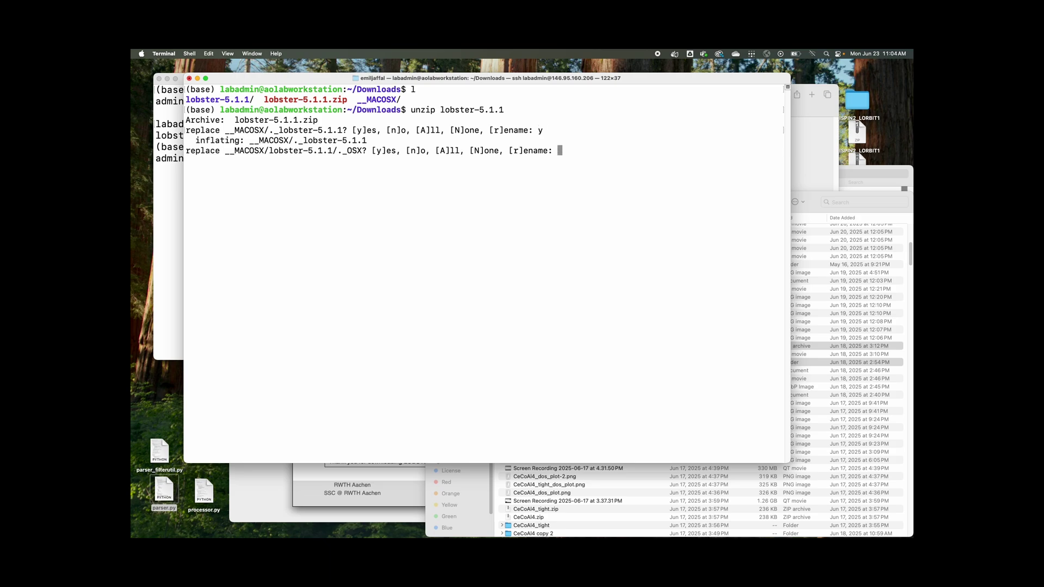
type("y")
key("Return")
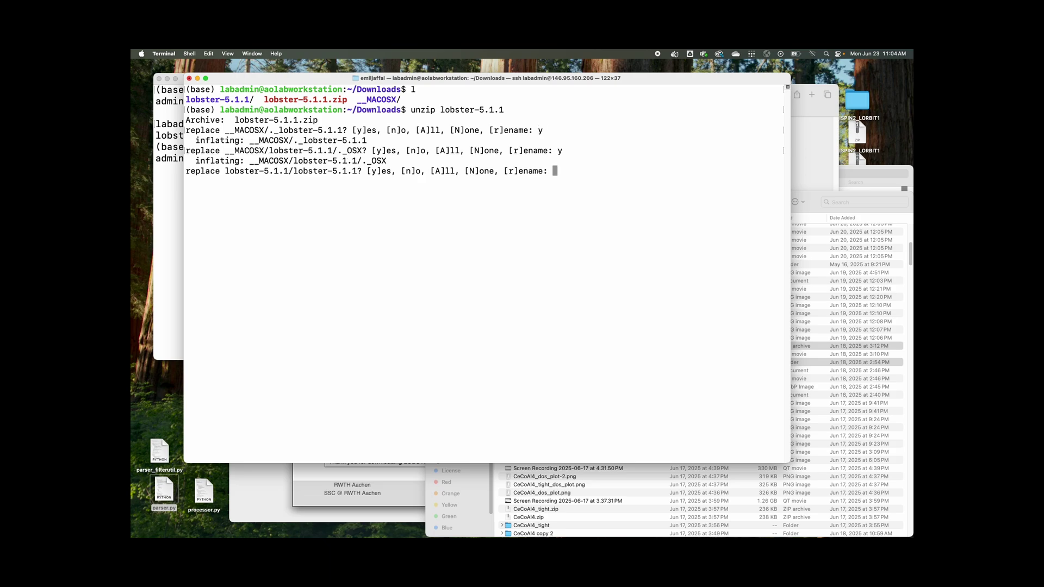
type("y")
key("Return")
type("y")
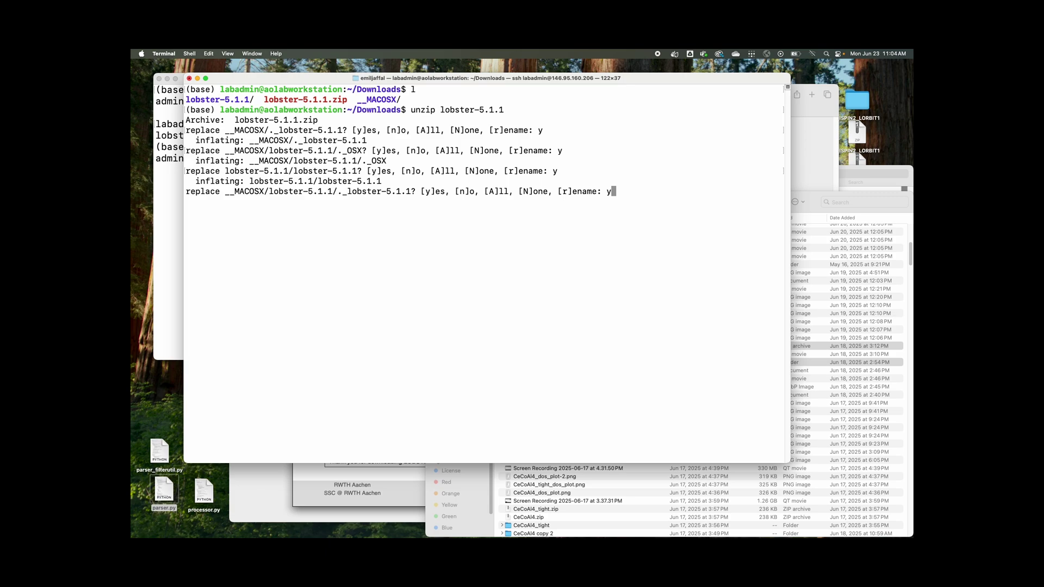
key("Return")
type("y")
key("Return")
type("y")
key("Return")
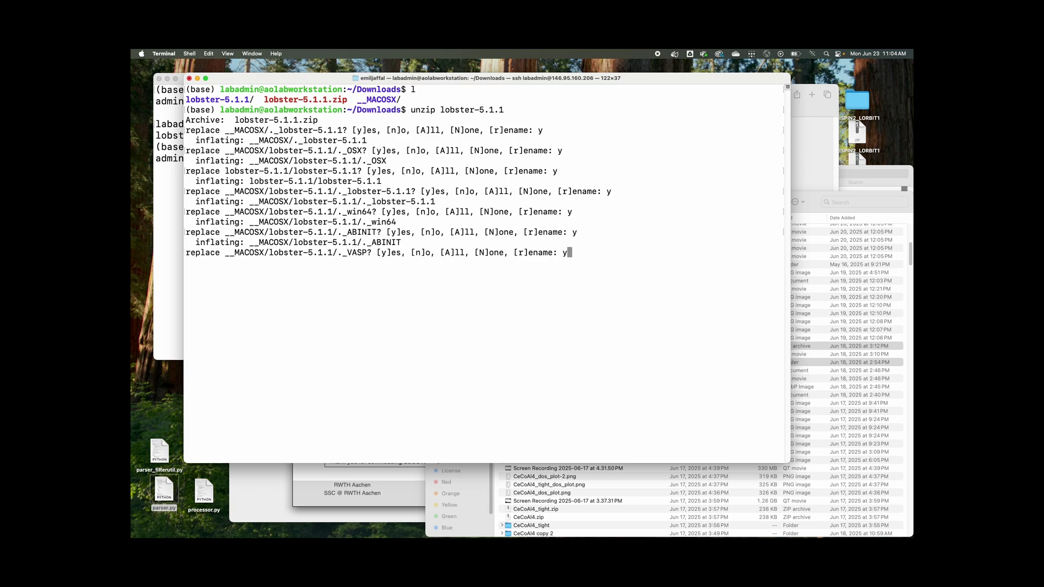
key("y")
key("Return")
key("y")
key("Return")
key("y")
key("Return")
type("y")
key("Return")
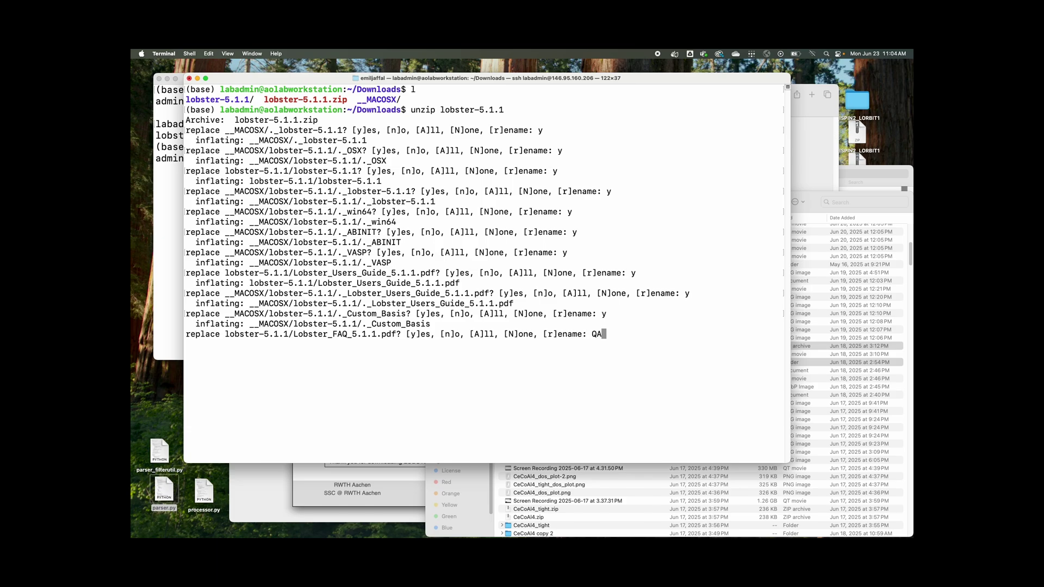
type("A")
key("Return")
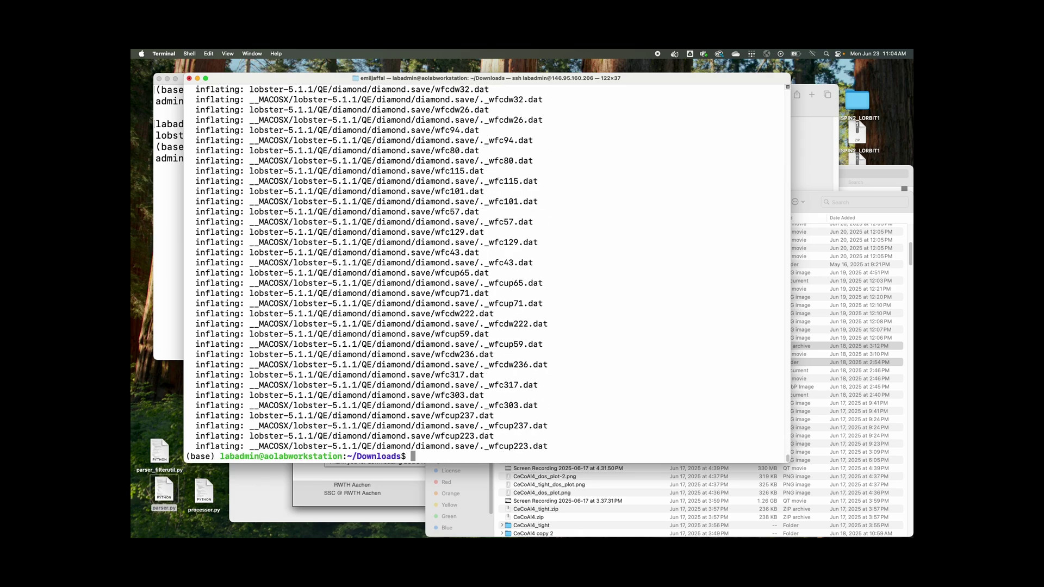
Step: Clear the unzip output and list the Downloads folder again
type("clear")
key("Return")
type("l")
key("Return")
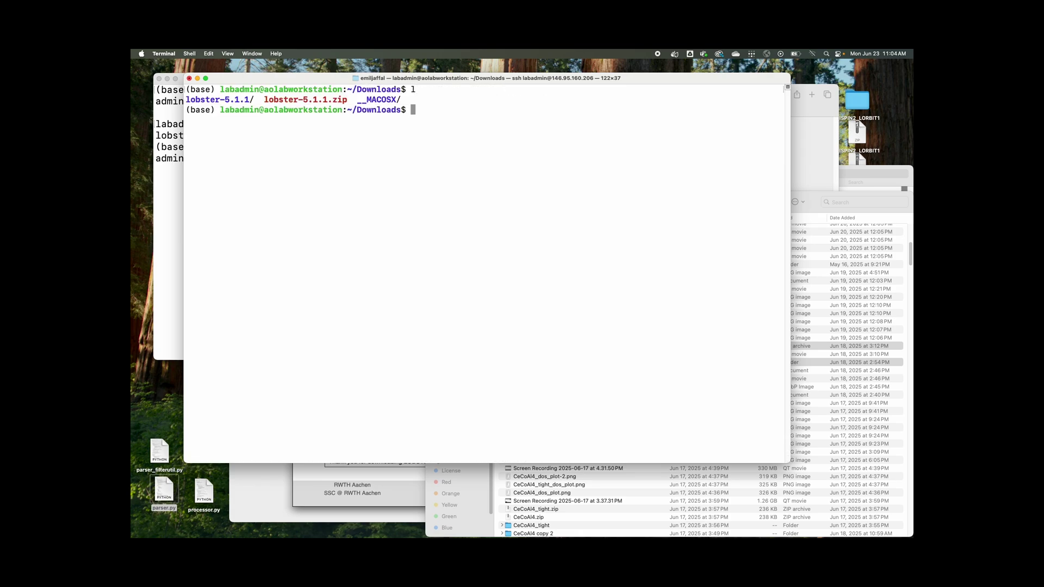
Step: Change into the __MACOSX folder and list its contents
type("cd __")
key("Tab")
key("Return")
type("l")
key("Return")
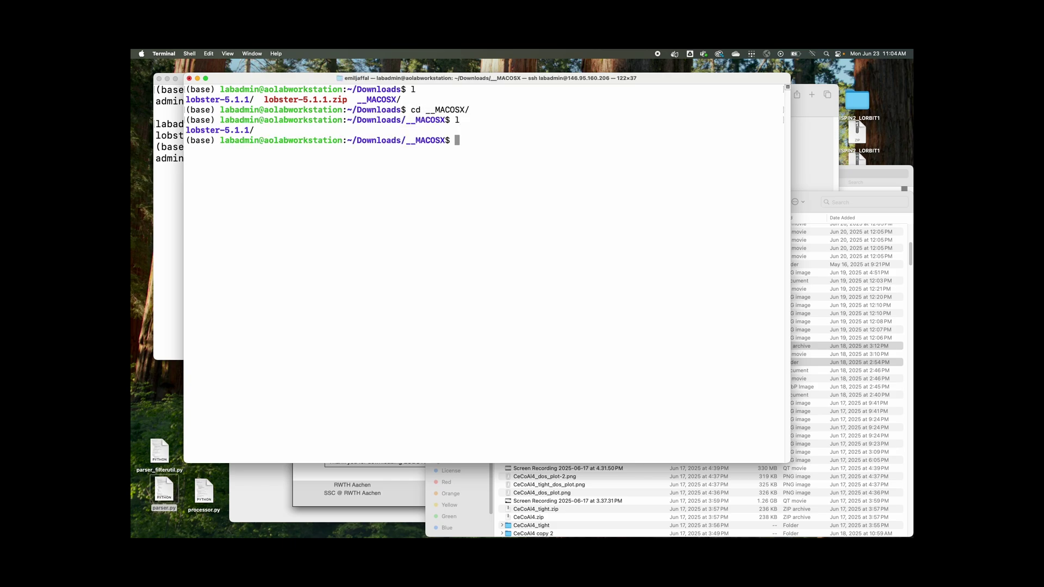
Step: Go back up to the Downloads folder and clear the terminal
type("cd ..")
key("Return")
type("clear")
key("Return")
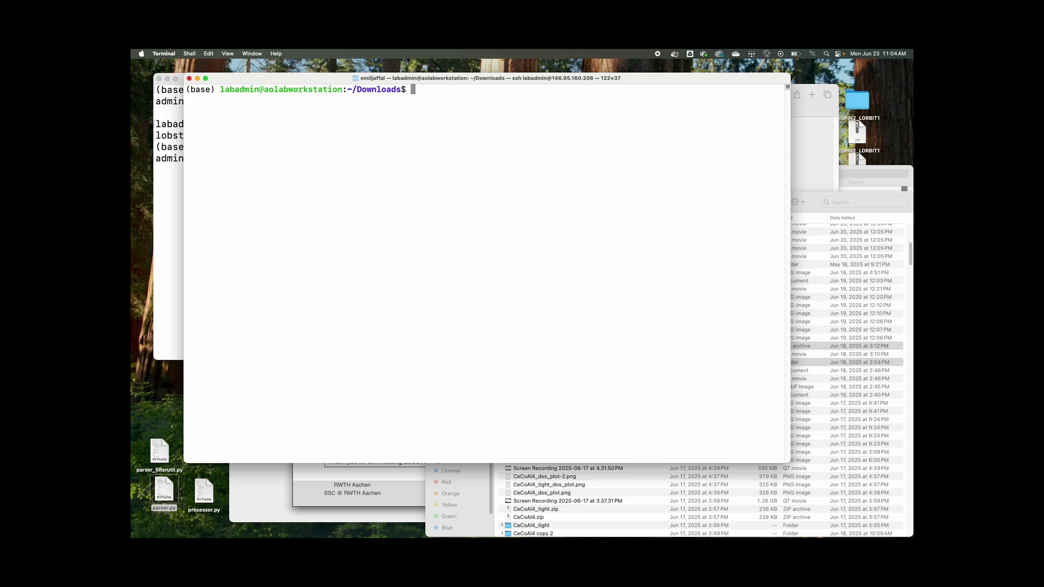
Step: Switch to the browser and open the COHP page on cohp.de to look through the introduction to Crystal Orbital Hamilton Populations
key("ctrl+Up")
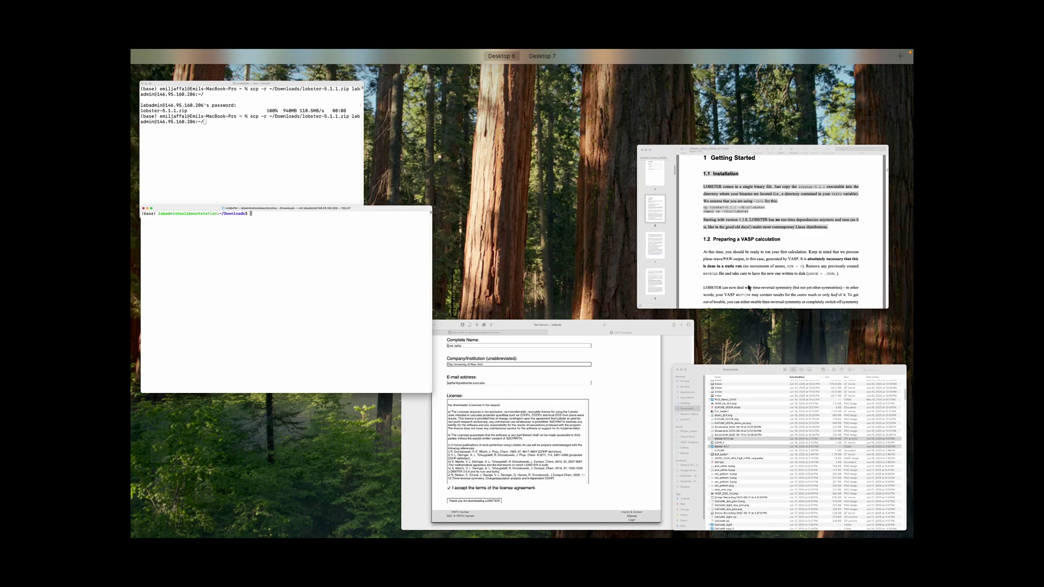
left_click(772, 260)
key("ctrl+Up")
left_click(613, 366)
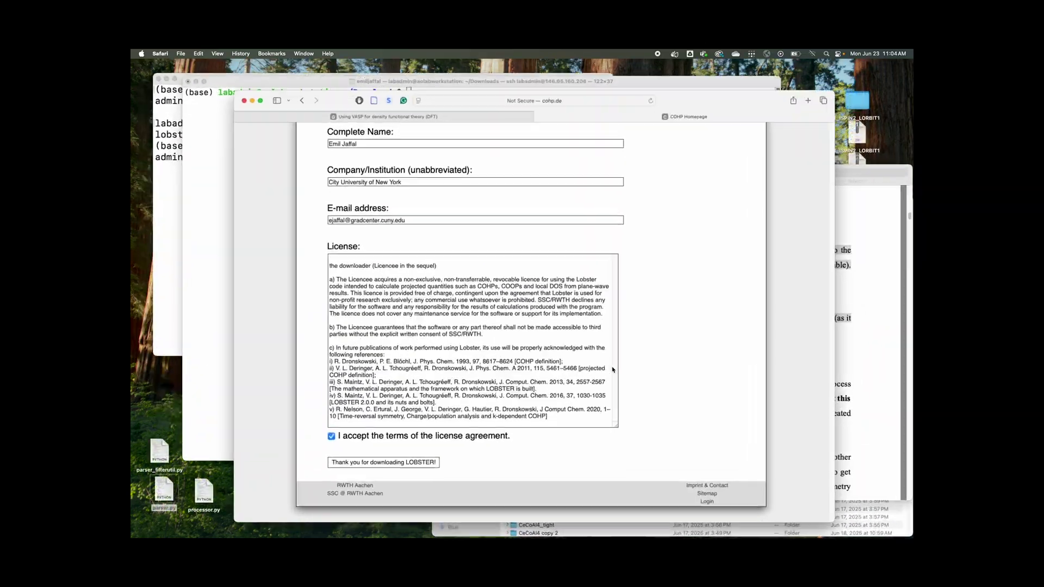
scroll(618, 361, "up", 2)
scroll(619, 362, "up", 5)
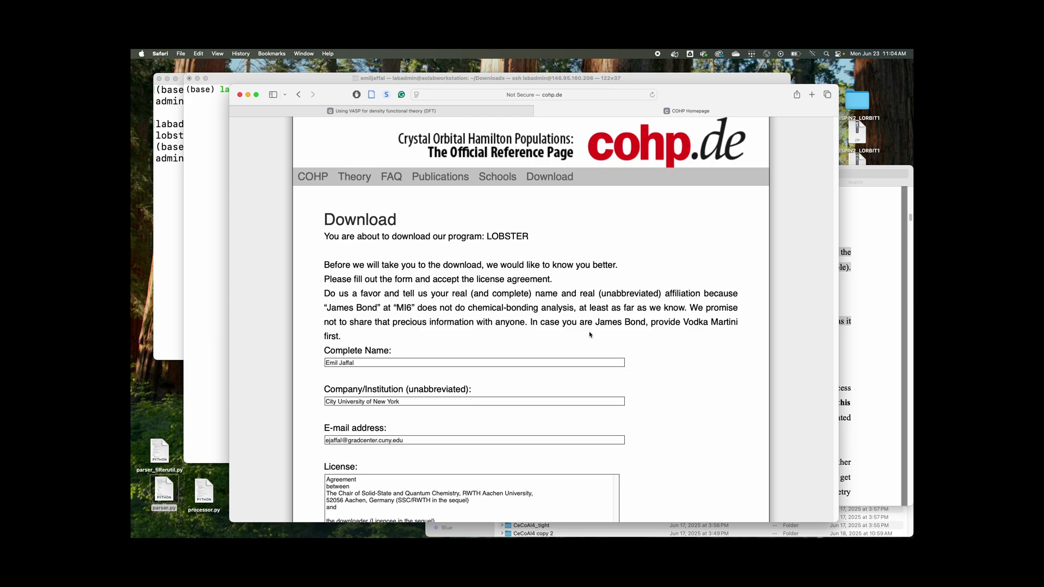
left_click(328, 182)
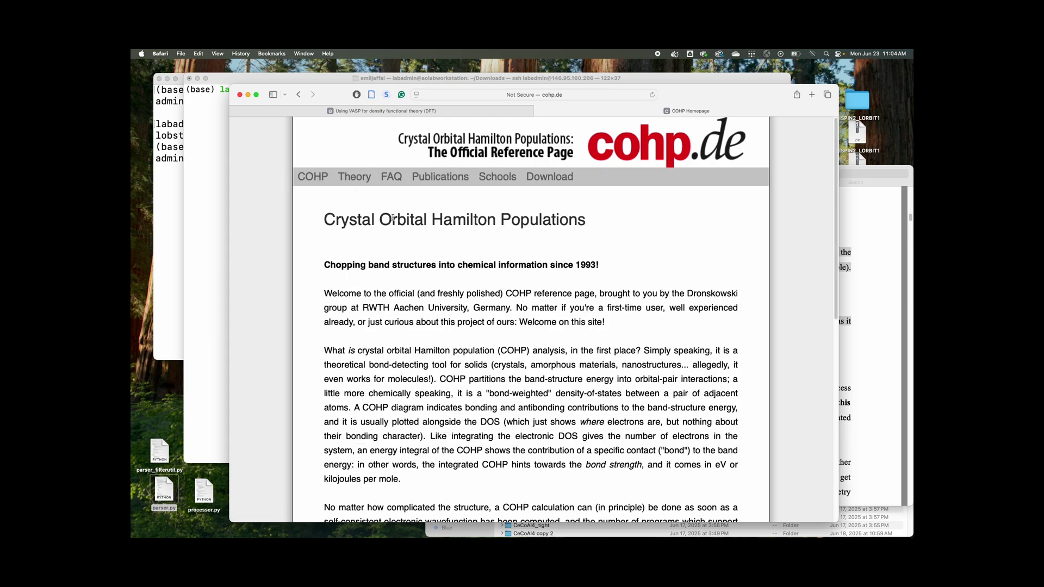
scroll(391, 217, "down", 10)
scroll(392, 217, "up", 10)
scroll(392, 217, "down", 1)
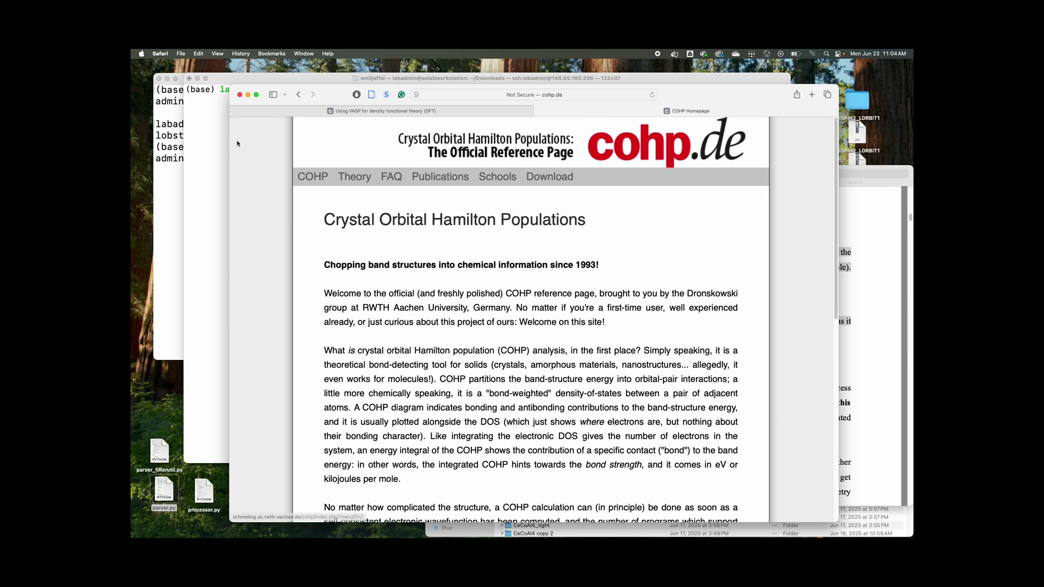
Step: Switch back to the remote terminal session and list the contents of the Downloads folder
left_click(225, 140)
type("cd")
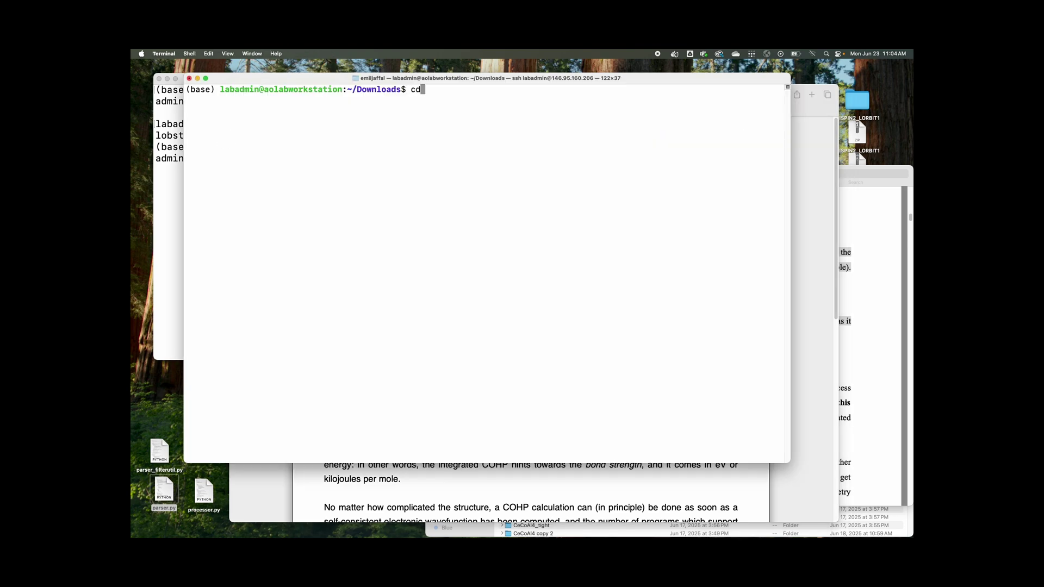
key("BackSpace")
key("BackSpace")
key("BackSpace")
type("l")
key("Return")
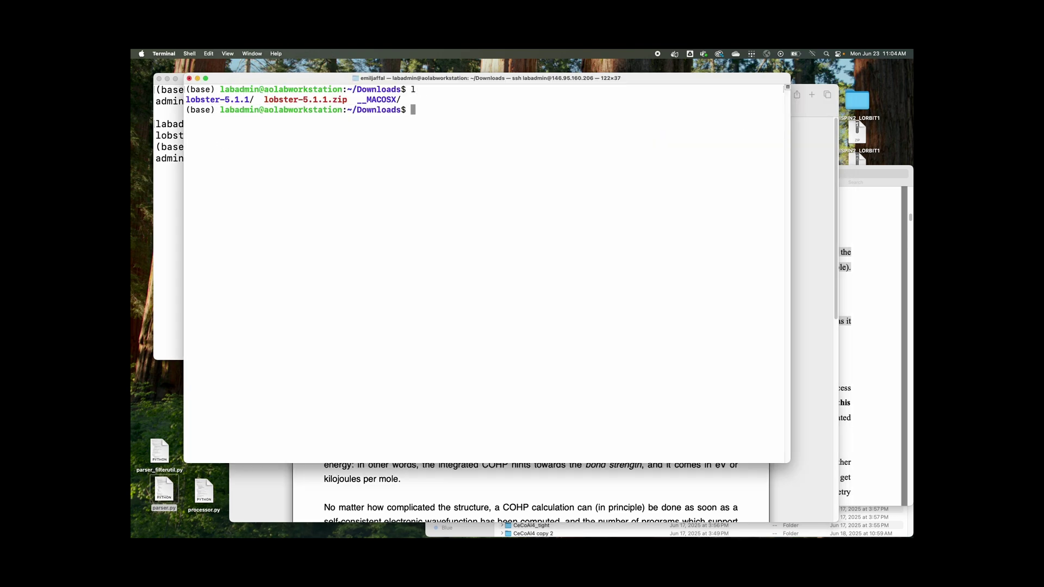
Step: Change into the lobster-5.1.1 folder and list its contents
type("cd l")
key("BackSpace")
key("BackSpace")
key("BackSpace")
key("BackSpace")
type("cd l")
key("Tab")
key("Return")
type("l")
key("Return")
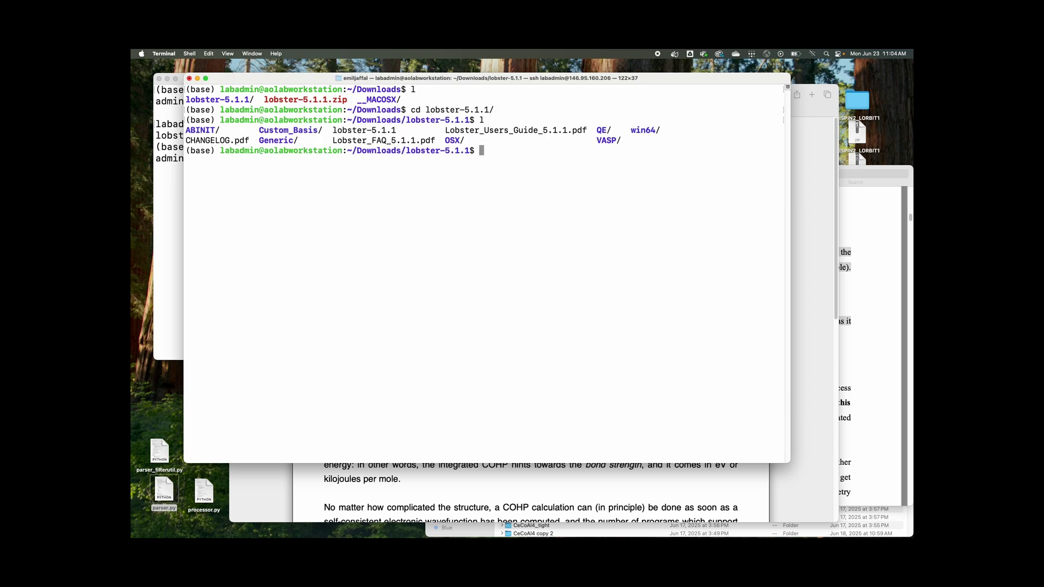
Step: Go back up from lobster-5.1.1 to the Downloads folder and list it
double_click(479, 131)
type("cd ..")
key("Return")
type("l")
key("Return")
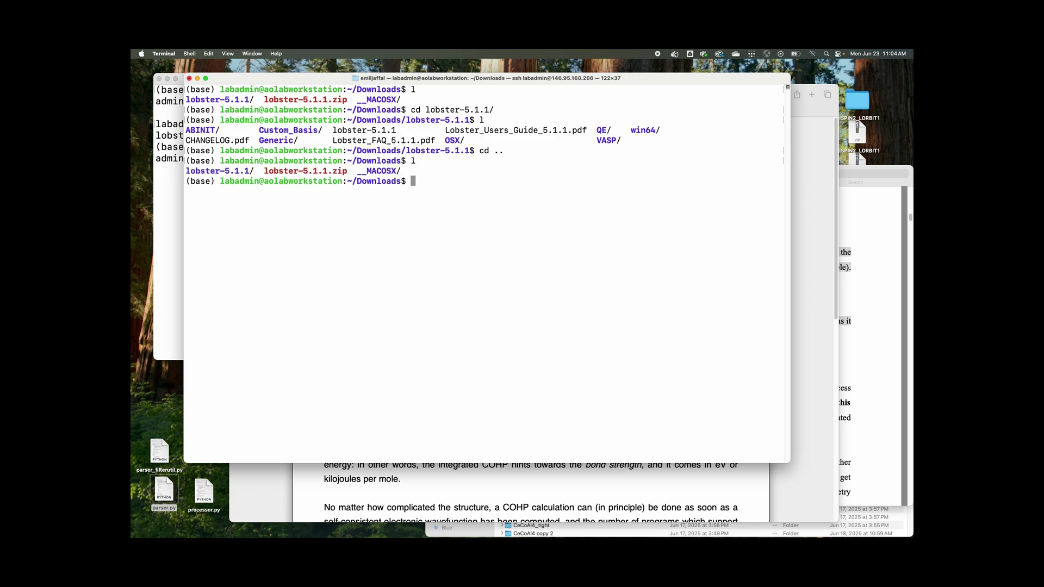
Step: Go up to the home directory and list its contents in a cleared terminal
type("cd ..")
key("Return")
type("clear")
key("Return")
type("l")
key("Return")
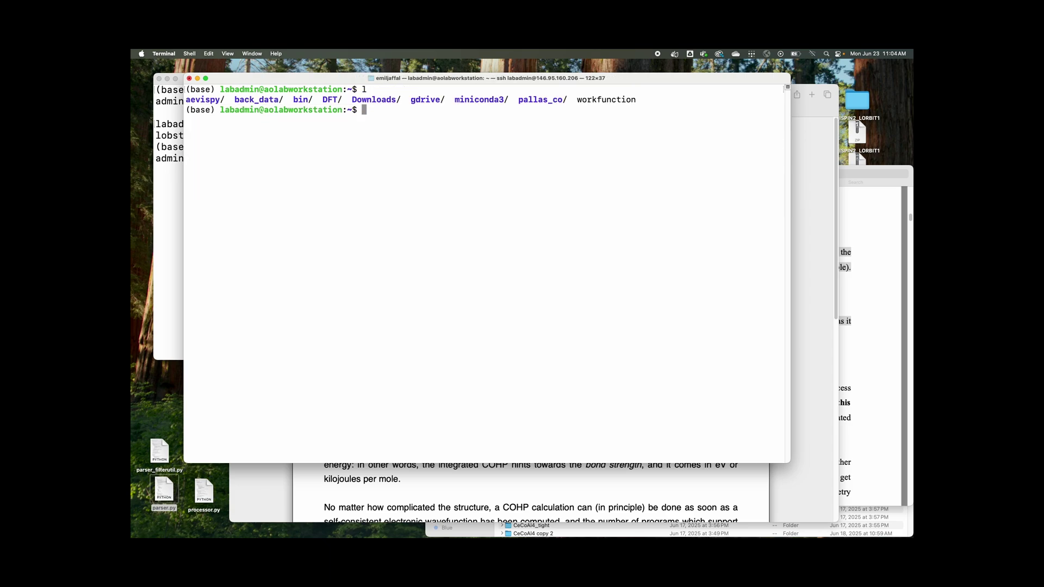
Step: Switch to the LOBSTER user guide PDF and highlight the cp command and the lobster-5.1.1 executable name in section 1.1 Installation
left_click(840, 292)
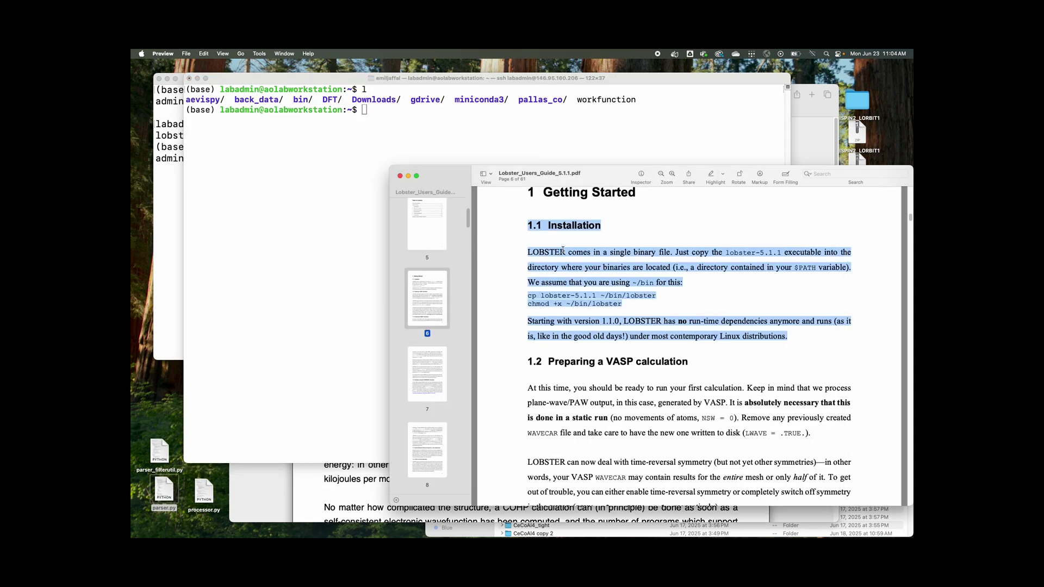
left_click(583, 304)
left_click_drag(527, 295, 652, 299)
scroll(653, 299, "up", 5)
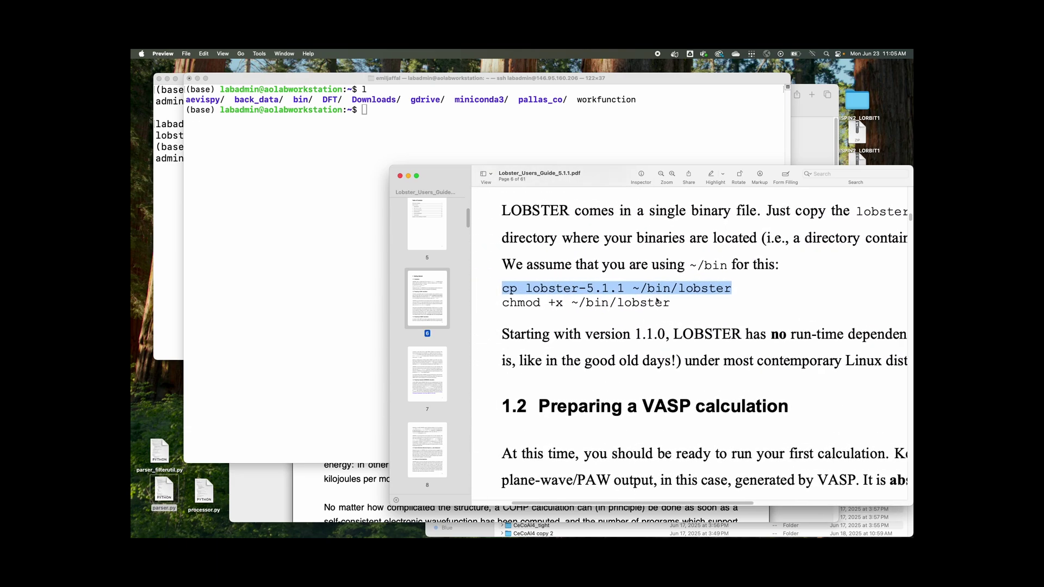
scroll(637, 295, "down", 5)
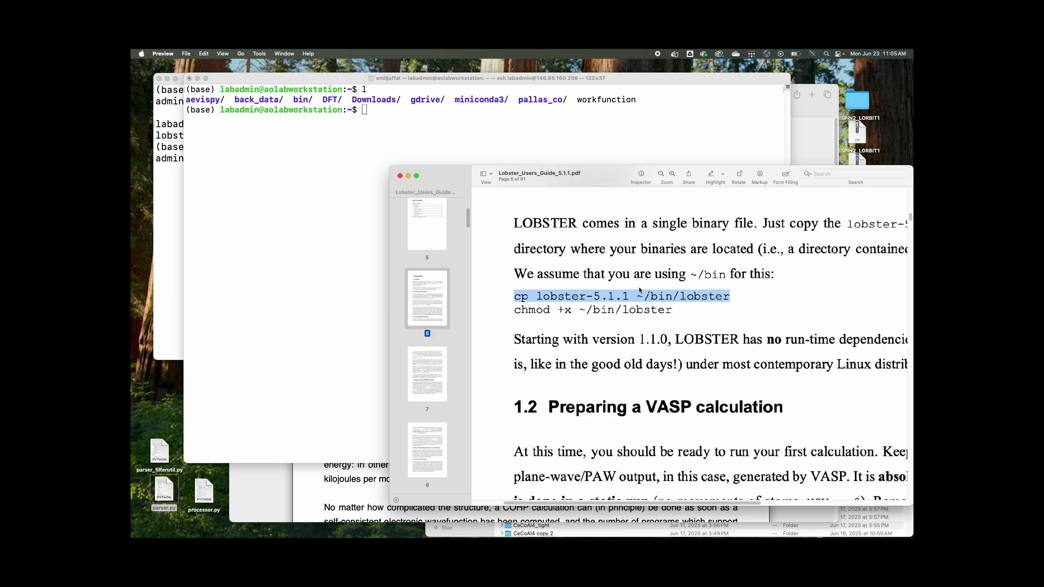
scroll(639, 291, "right", 2)
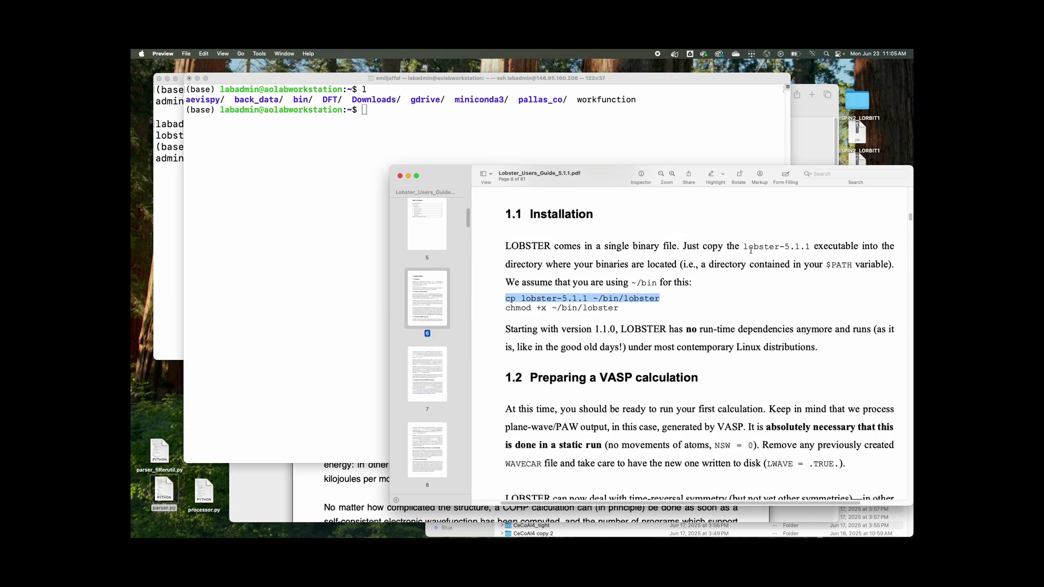
left_click_drag(742, 246, 811, 249)
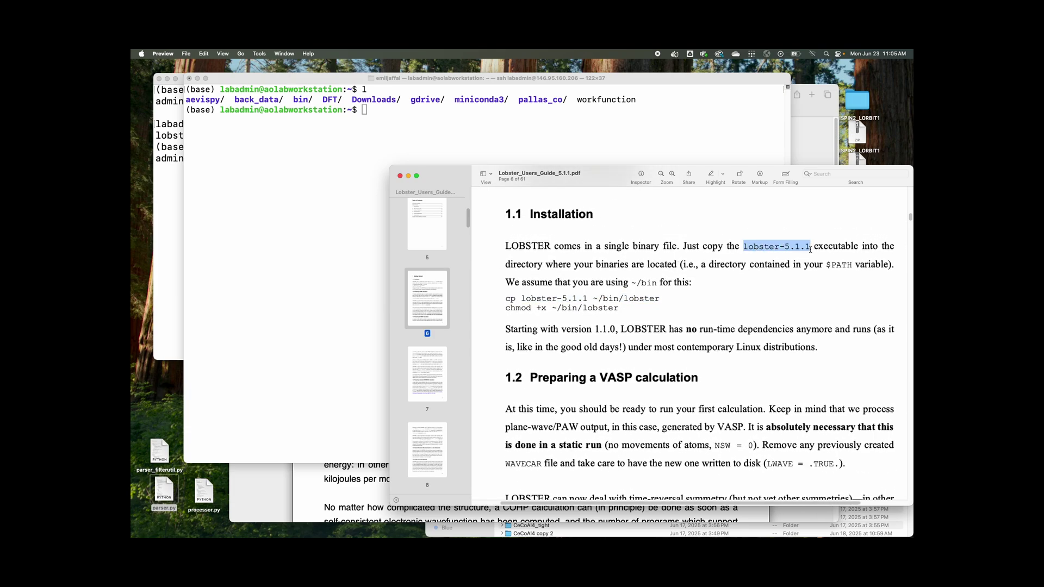
Step: In the terminal, view the executable Downloads/lobster-5.1.1/lobster-5.1.1 in vim and quit without changes
left_click(358, 210)
type("cd D")
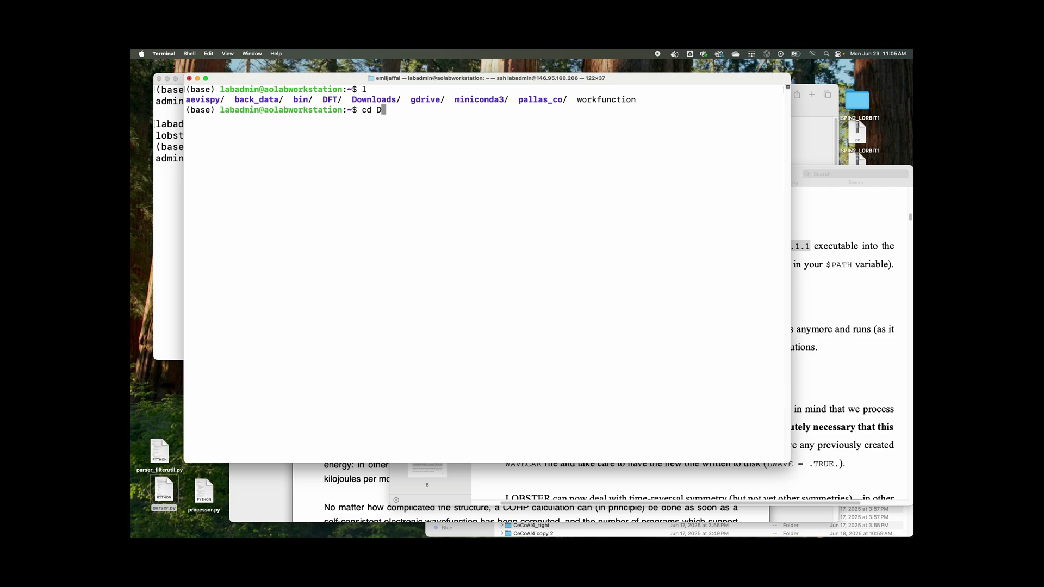
key("BackSpace")
key("BackSpace")
key("BackSpace")
key("BackSpace")
type("vim Do")
key("Tab")
type("lo")
key("Tab")
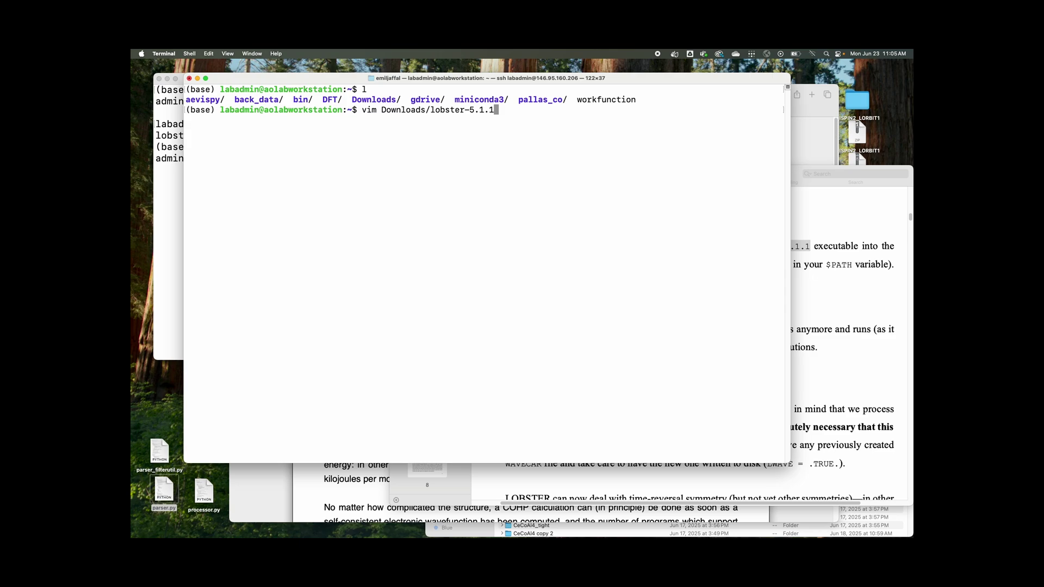
type("/l")
key("Tab")
key("Return")
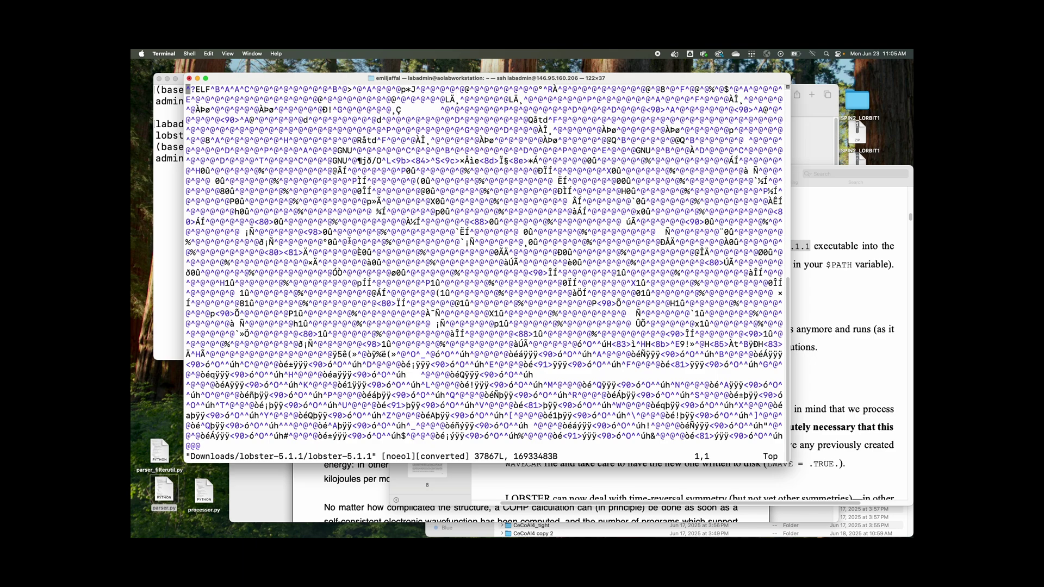
type(":q")
key("Return")
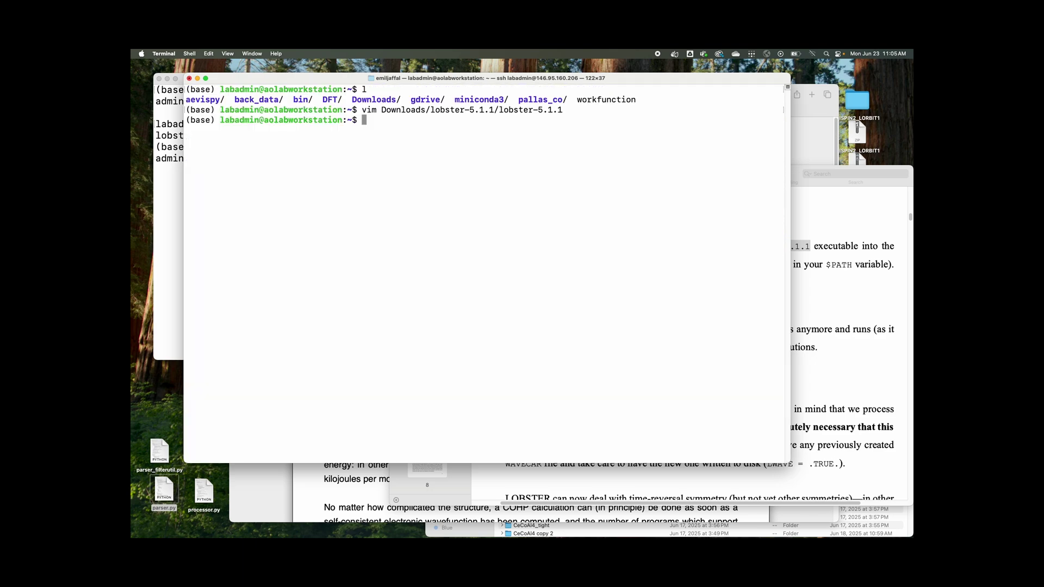
Step: Copy the guide's cp command into the terminal, correct the source to Downloads/lobster-5.1.1/lobster-5.1.1 with target ~/bin/lobster, and run it
left_click(823, 284)
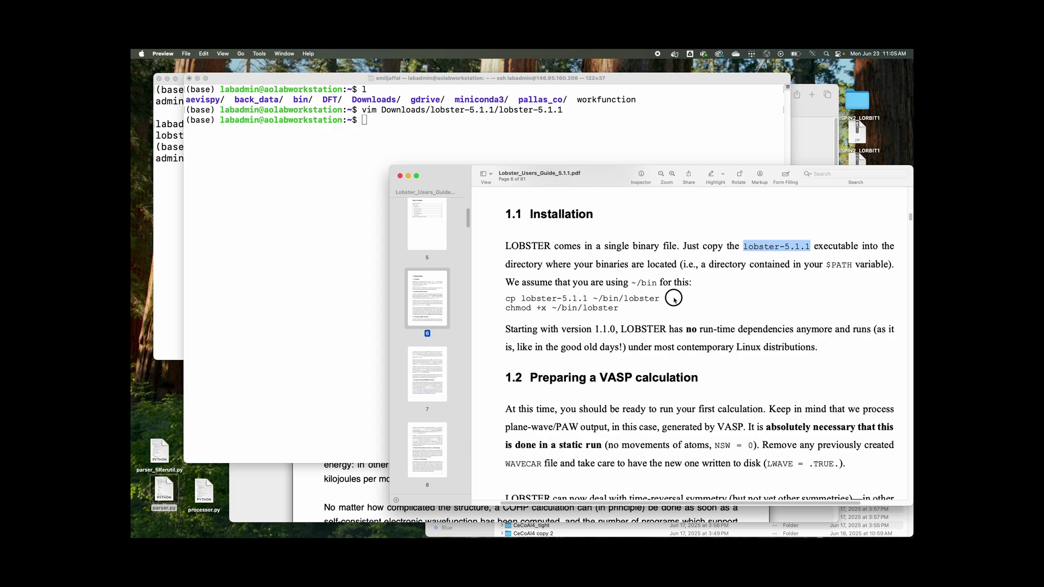
left_click_drag(674, 282, 670, 304)
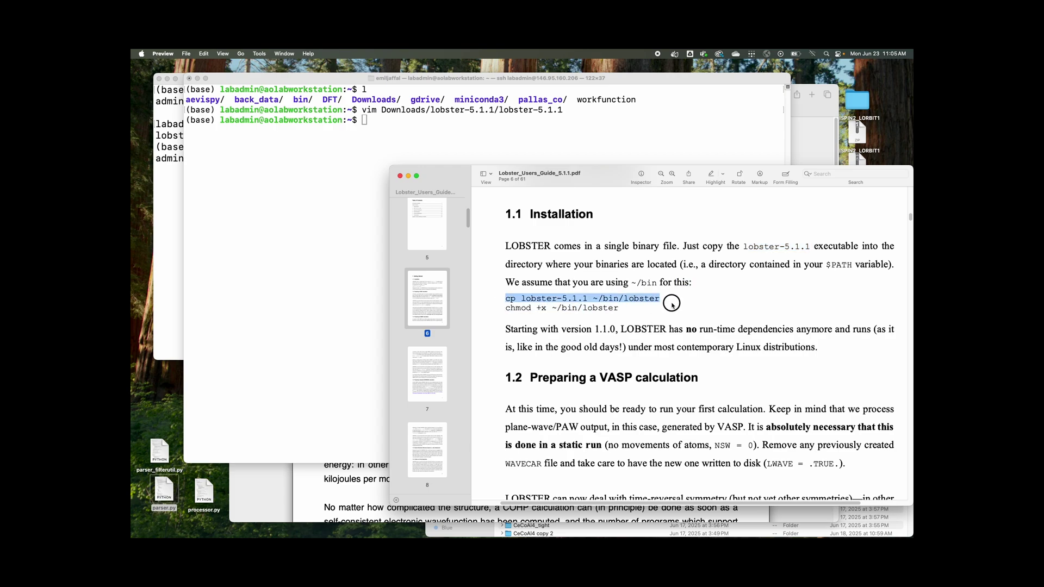
key("super+c")
left_click(284, 276)
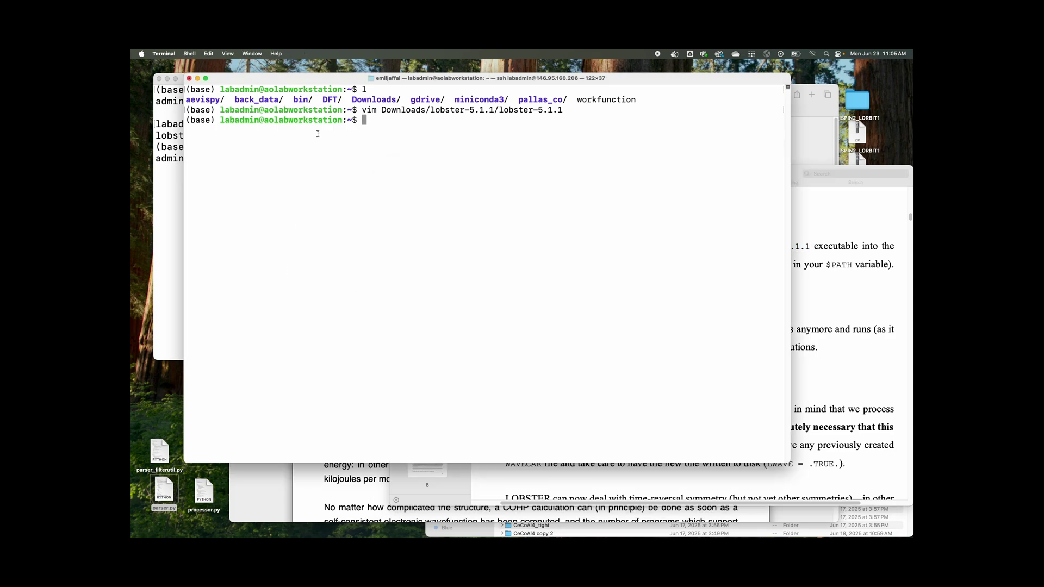
key("super+v")
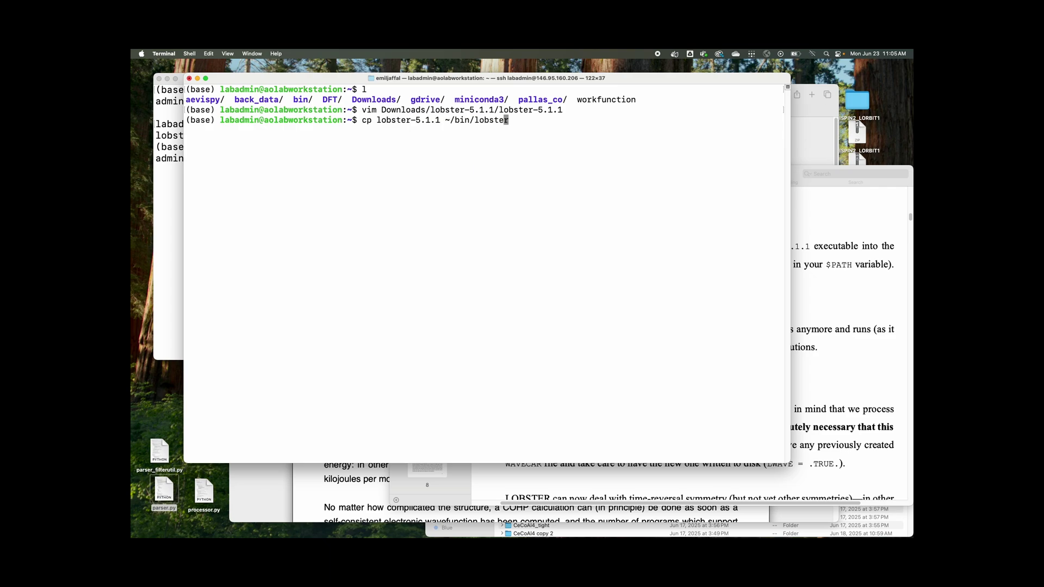
key("Left")
key("Left")
key("Left")
key("Left")
key("Left")
key("Left")
key("Left")
key("Left")
key("Left")
key("Left")
key("Left")
key("Left")
key("Left")
key("Left")
key("Left")
key("Left")
key("Left")
key("Left")
key("Left")
key("Left")
key("Left")
key("Left")
key("Left")
key("Left")
key("Left")
key("Left")
key("Left")
type("Dow")
key("Tab")
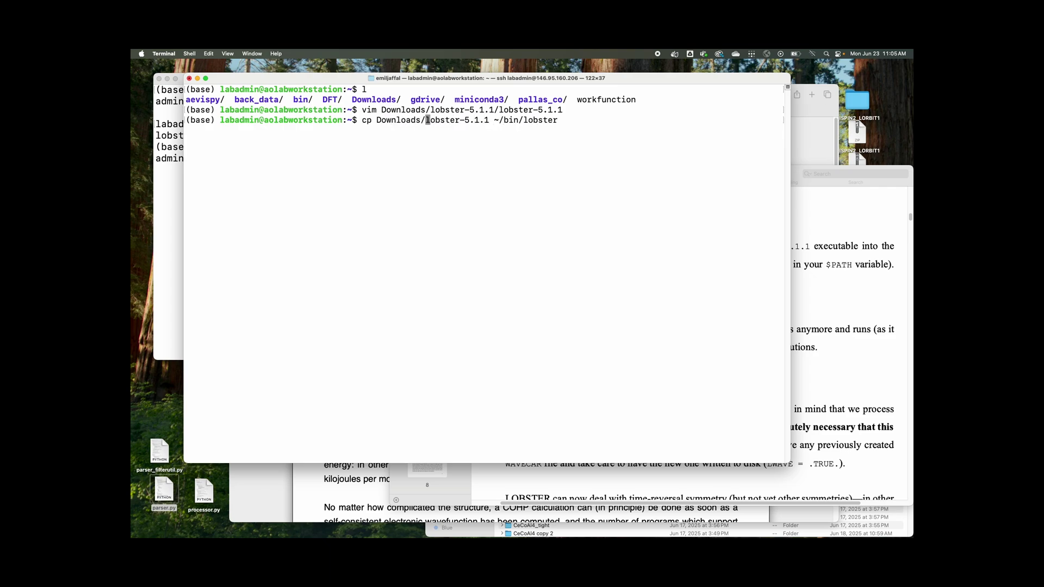
key("Tab")
type("/")
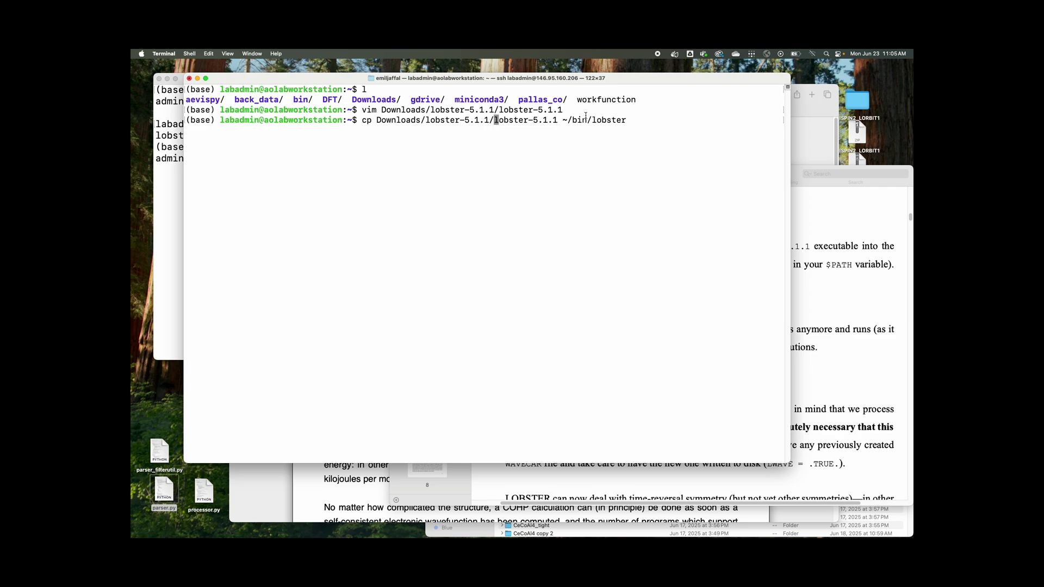
key("Return")
Step: Make ~/bin/lobster executable by running the guide's command chmod +x ~/bin/lobster in the terminal
left_click(849, 281)
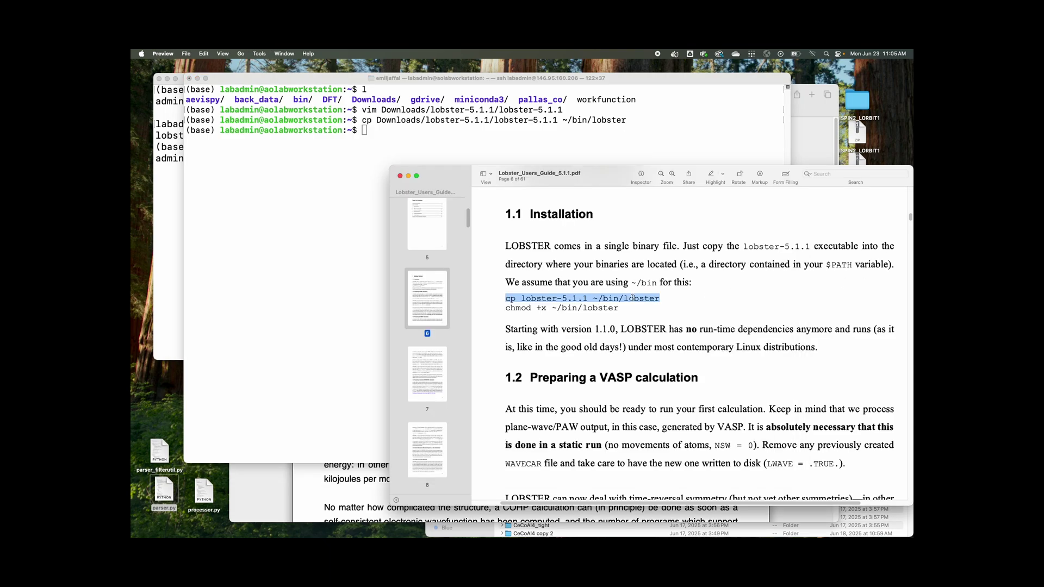
left_click_drag(620, 308, 508, 307)
key("super+c")
left_click(327, 247)
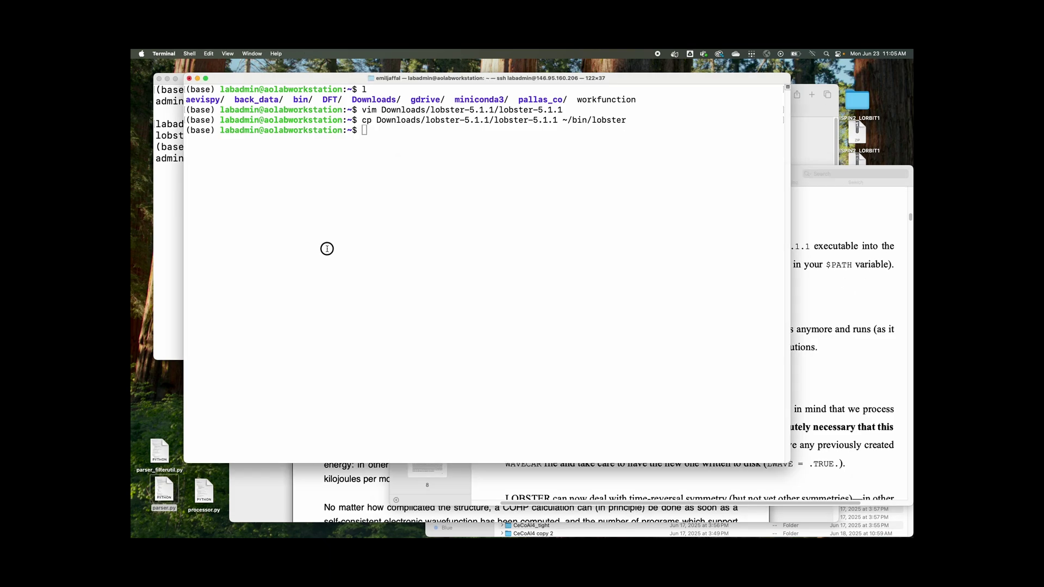
key("super+v")
key("Return")
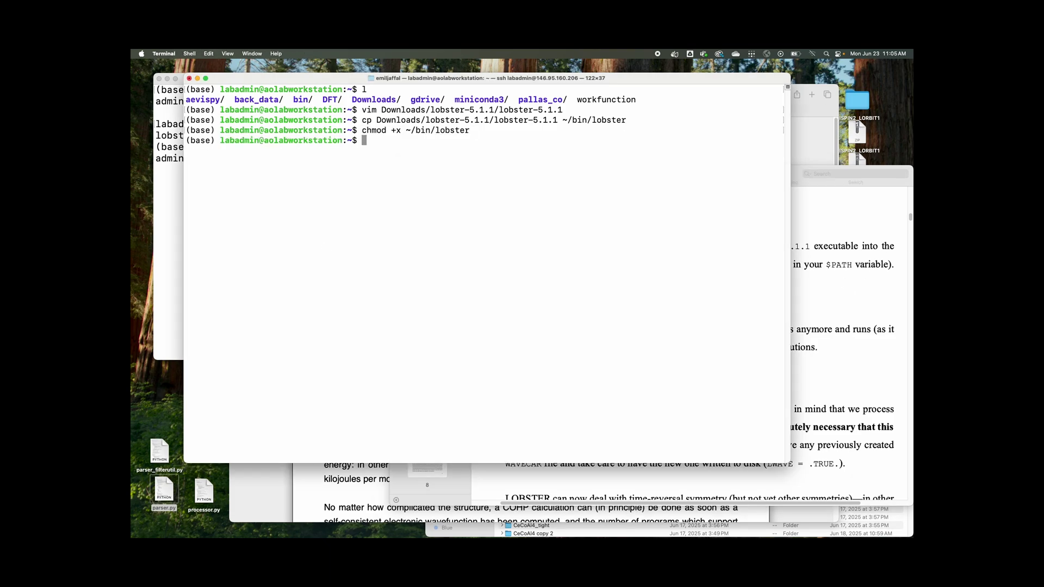
Step: View the installed file ~/bin/lobster in vim and quit without changes
type("vim")
left_click_drag(403, 132, 469, 131)
key("super+c")
key("super+v")
key("Return")
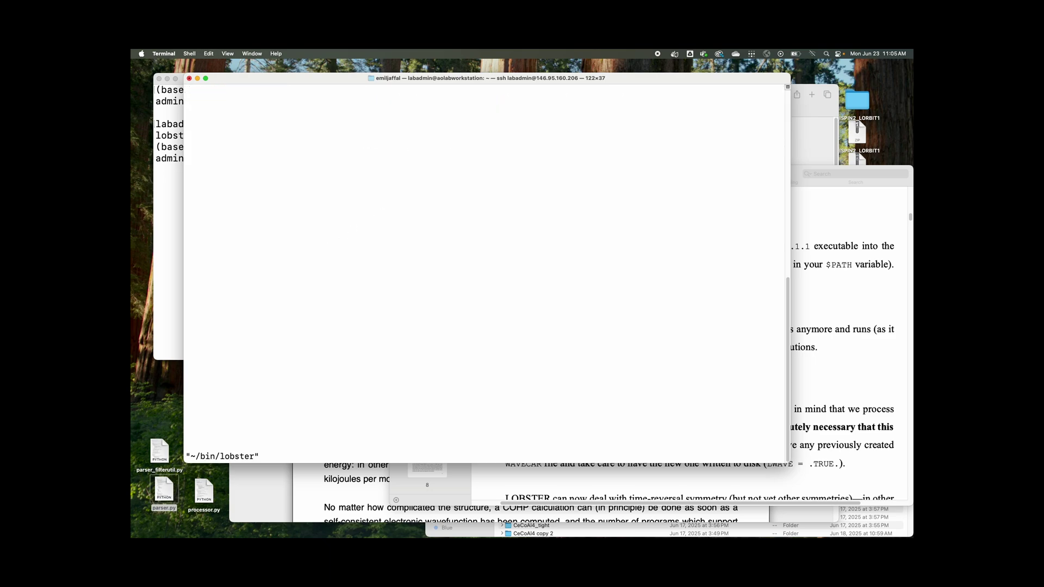
type(":q")
key("Return")
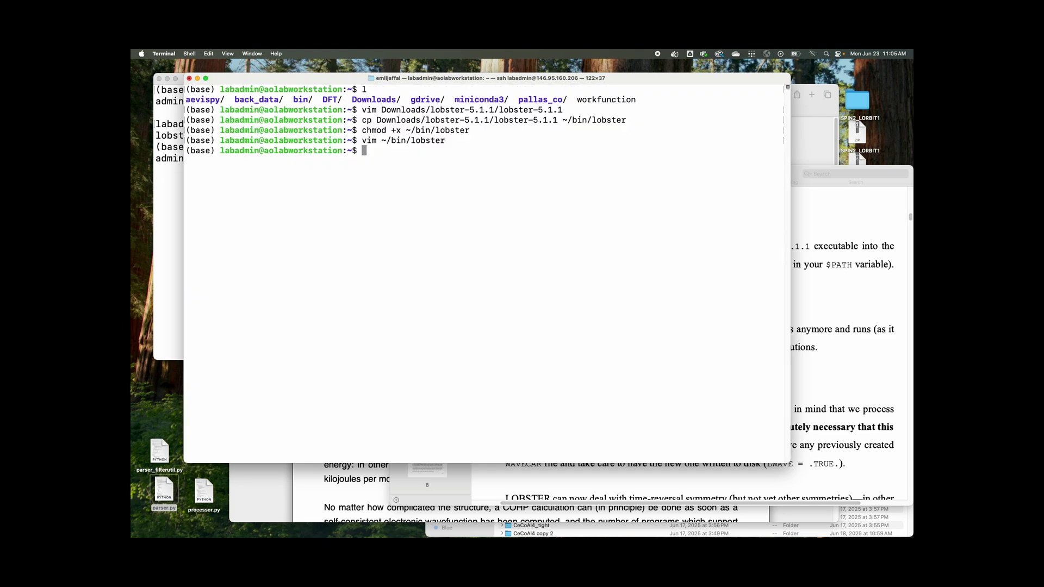
Step: Run lobster from the home directory to test the installation and highlight the error lines in its output
type("lo")
key("Tab")
key("Tab")
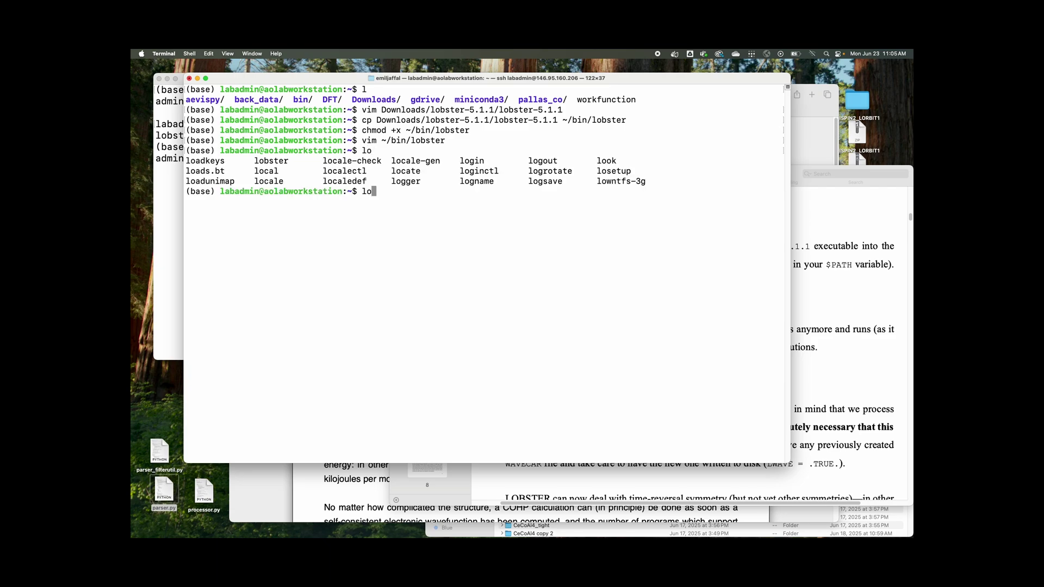
type("bster")
key("Return")
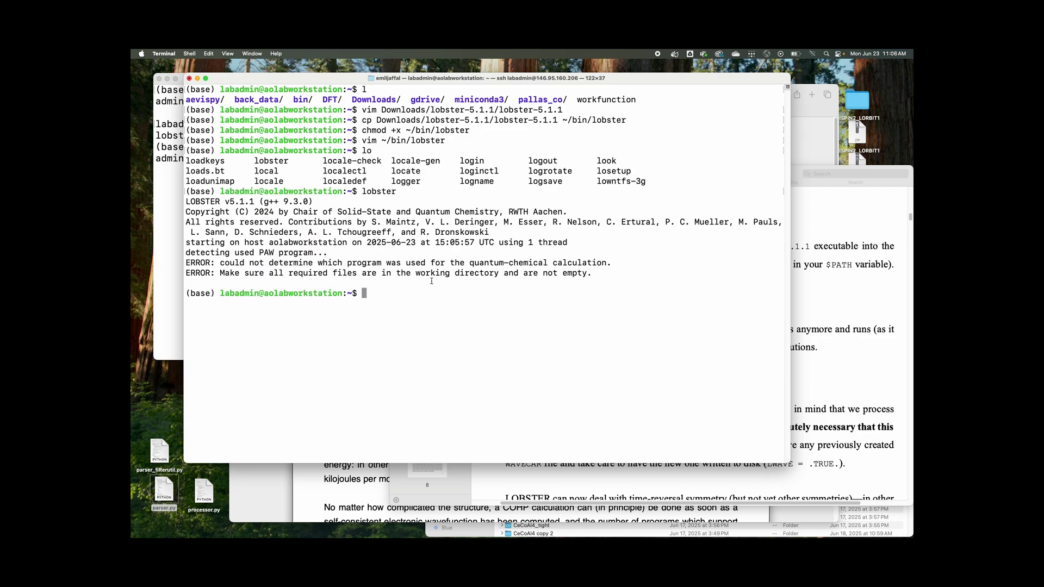
left_click_drag(618, 270, 168, 261)
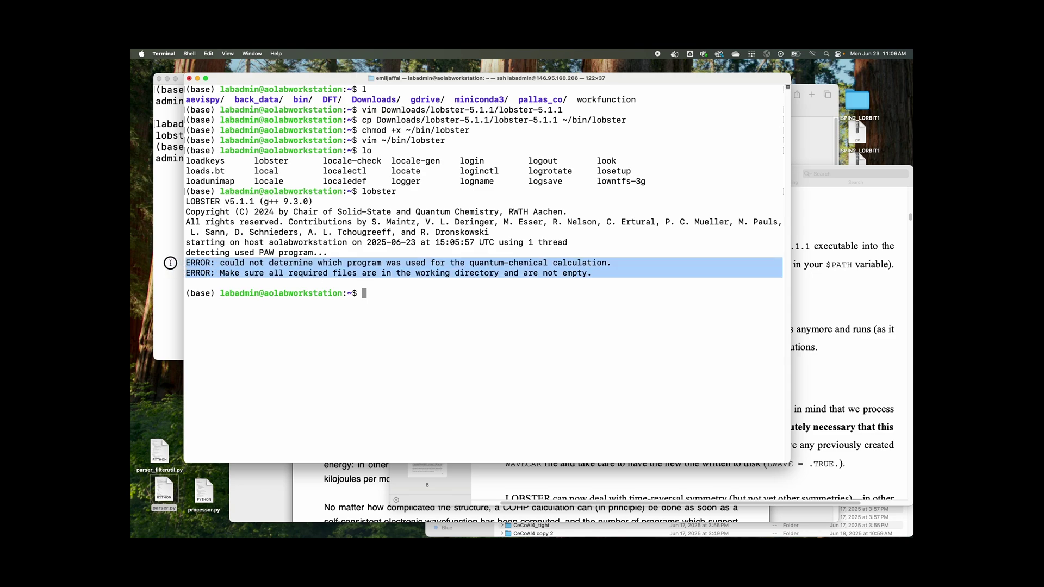
triple_click(257, 274)
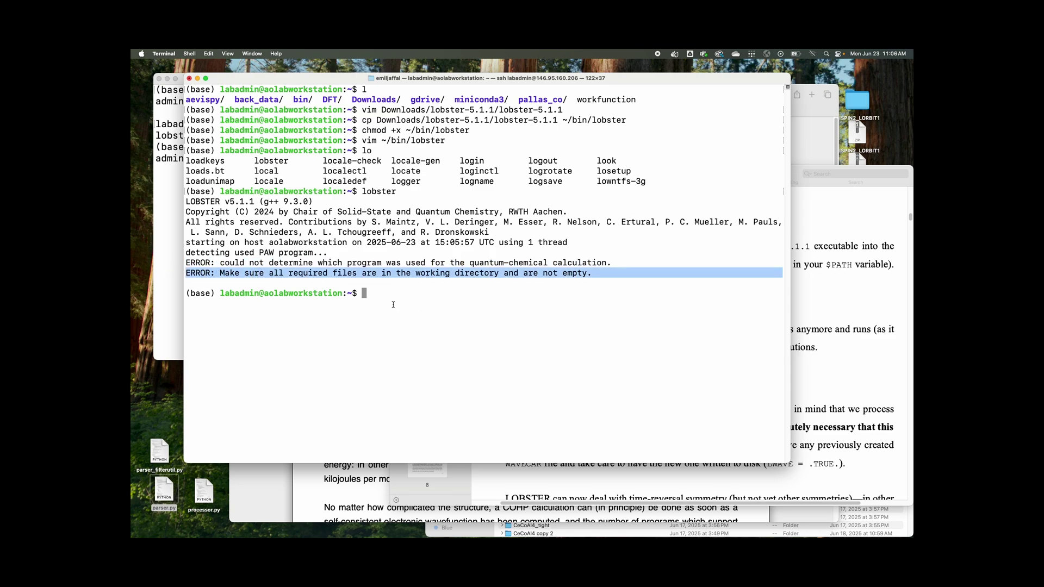
left_click(404, 274)
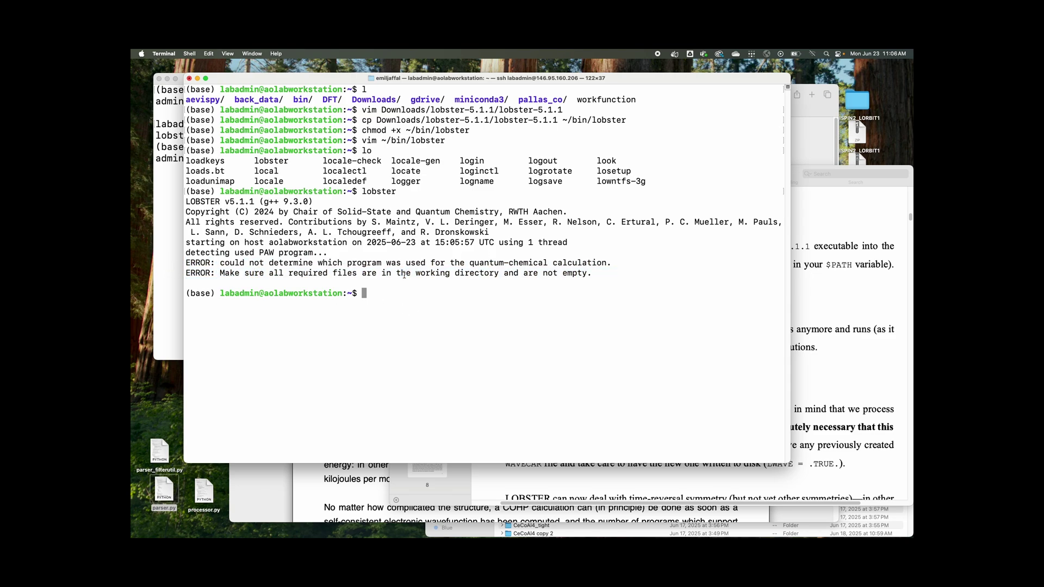
Step: View the lobsterout file from the home directory in vim, quit, and delete the file
type(".")
key("Return")
type("vim")
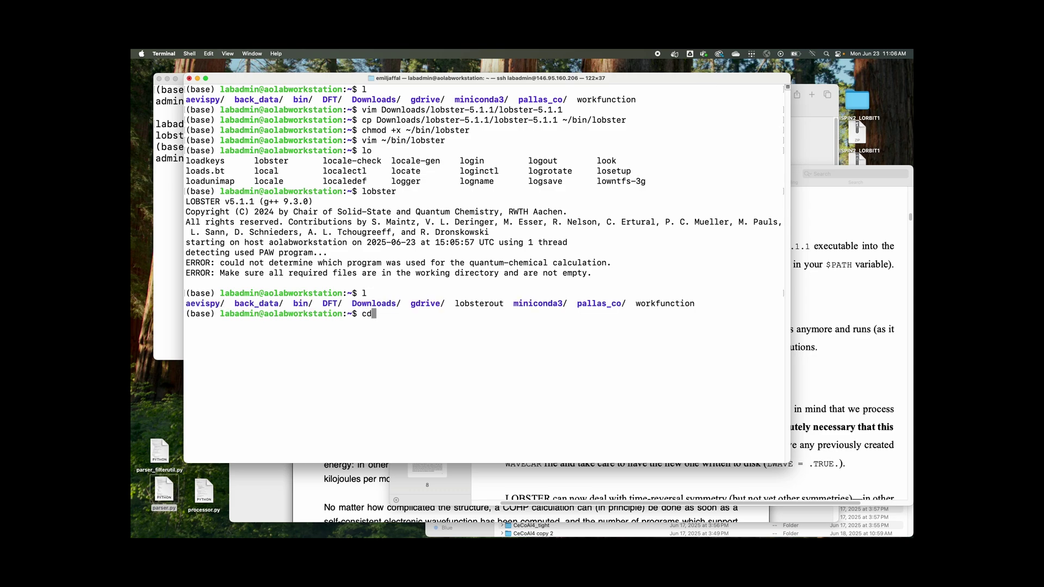
type(" lobsterout")
key("Return")
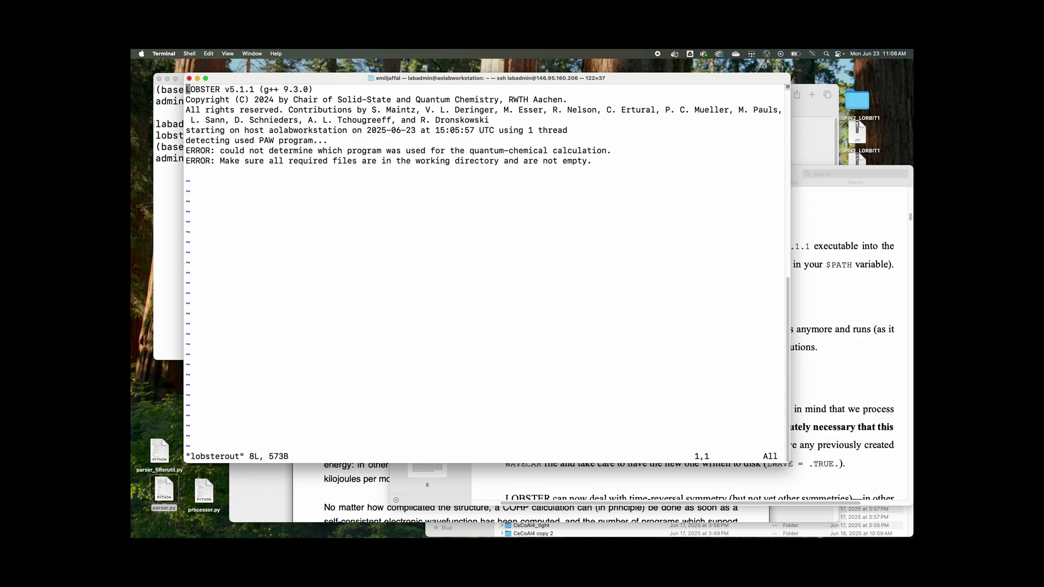
type(":q")
key("Return")
type("rm lobsterout")
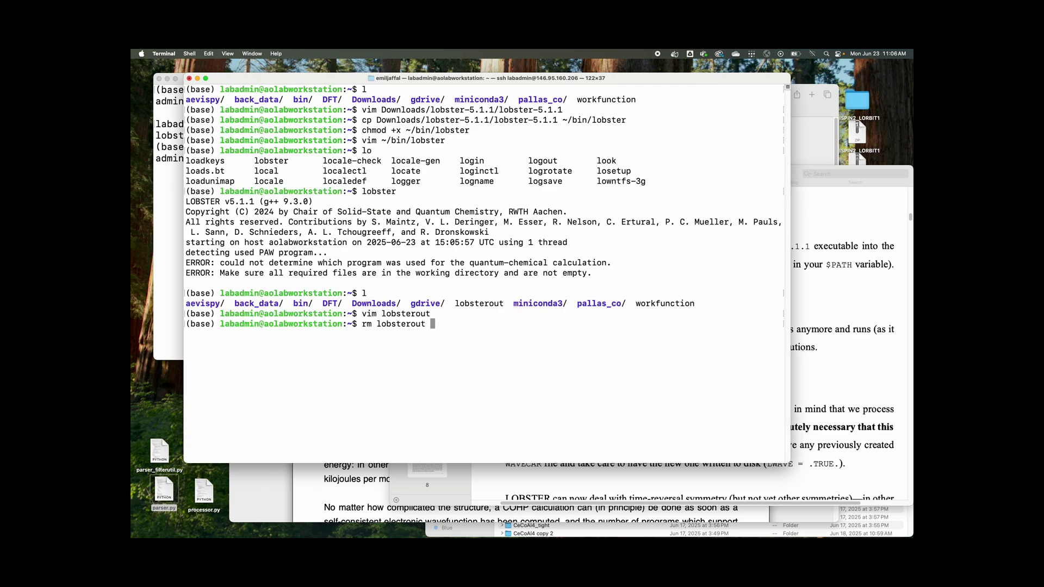
key("Return")
Step: Change to the Downloads directory on the workstation and list its contents
type("cd Do")
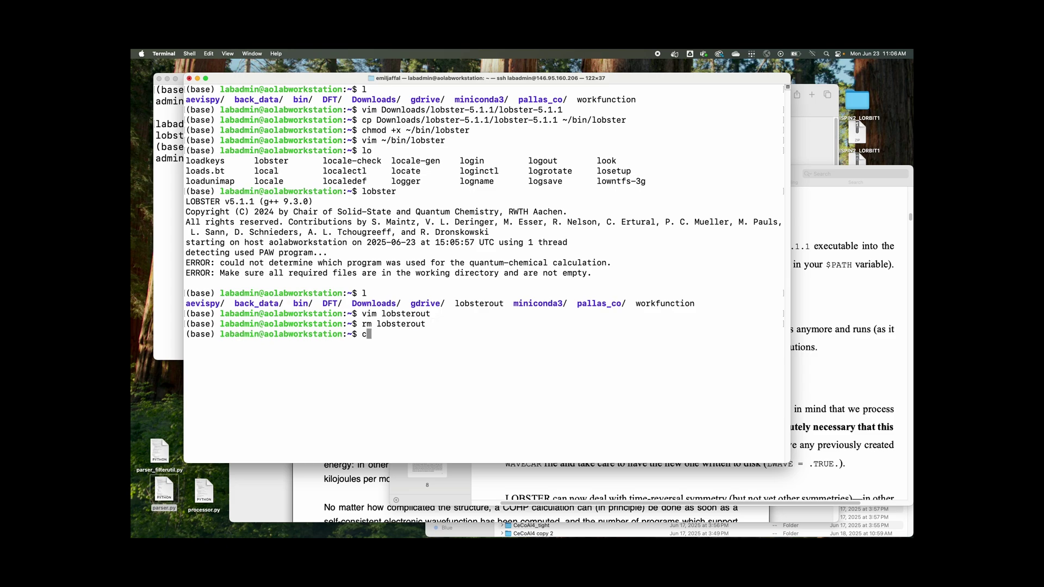
key("Tab")
key("Return")
type("l")
key("Return")
Step: Recursively delete lobster-5.1.1, lobster-5.1.1.zip and the __MACOSX folder from Downloads
type("rm -r l")
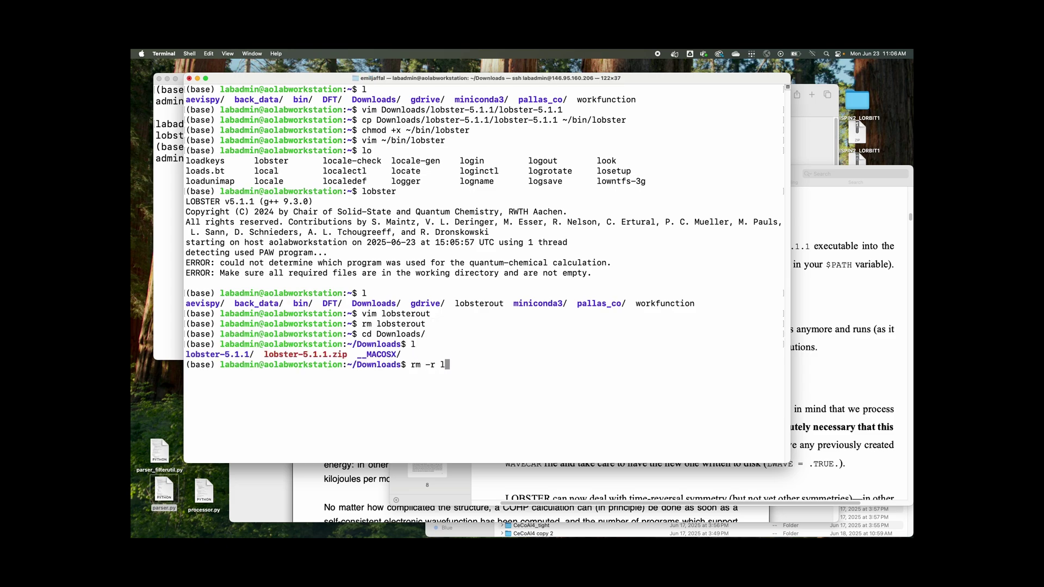
key("Tab")
type("l")
key("Tab")
key("Tab")
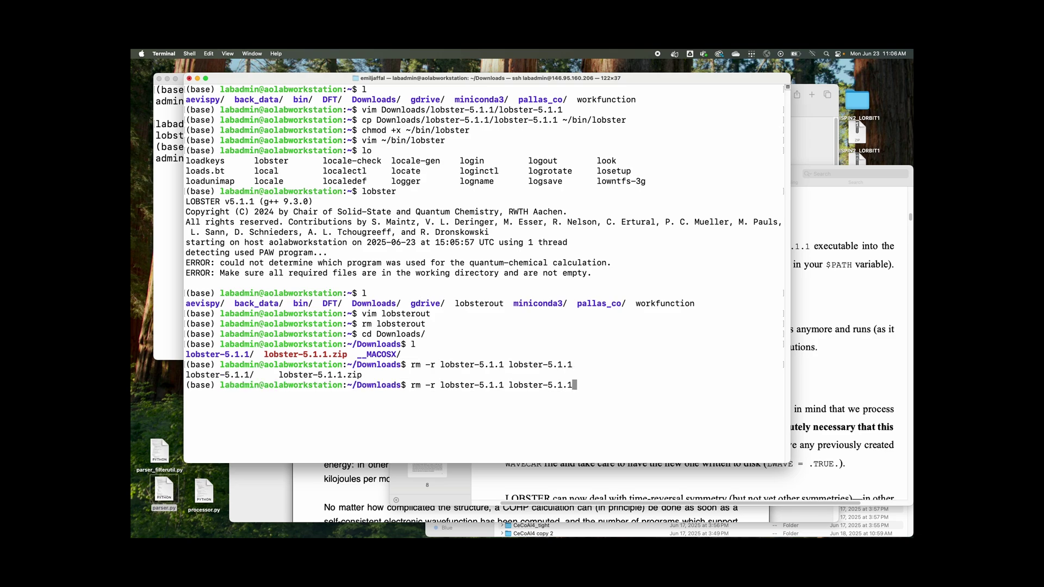
type(".")
key("Tab")
type("__")
key("Tab")
key("Return")
Step: Clear the terminal, list Downloads to check the cleanup, and return to the home directory
type("clear")
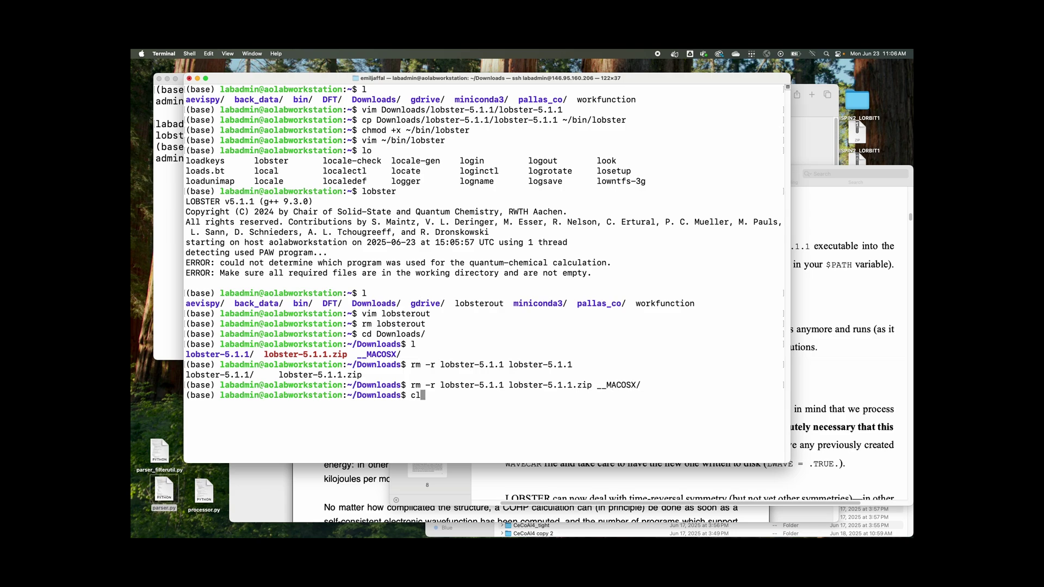
key("Return")
type("l")
key("Return")
type("cd ..")
key("Return")
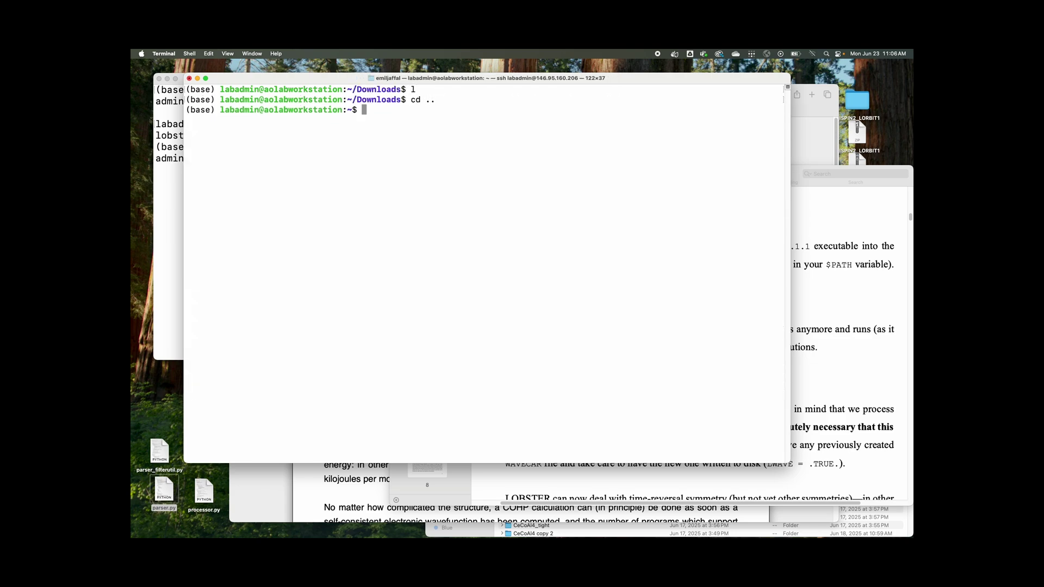
Step: Clear the terminal, list the DFT directory, then enter demo_CeCoAl4 and list its files
type("clear")
key("Return")
type("l")
key("Return")
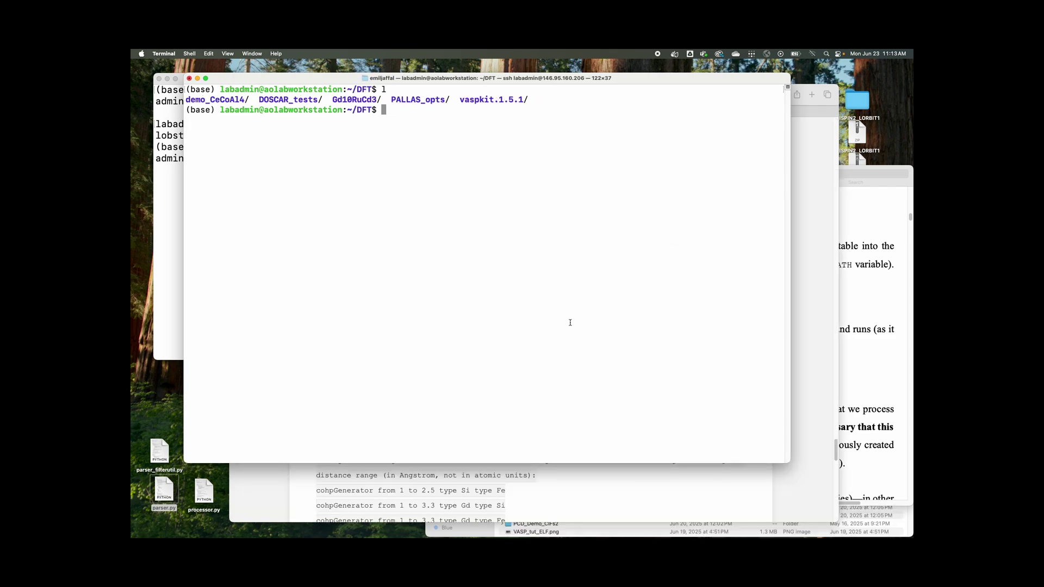
type("cd d")
key("Tab")
key("Return")
type("l")
key("Return")
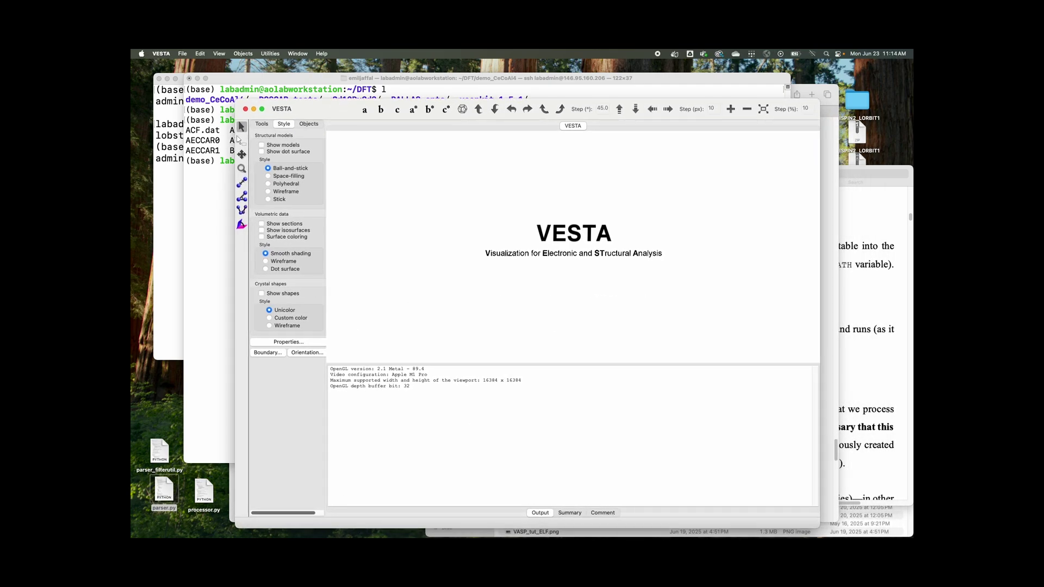
Step: Close the Finder Downloads window and load the POSCAR file into VESTA
key("super+Tab")
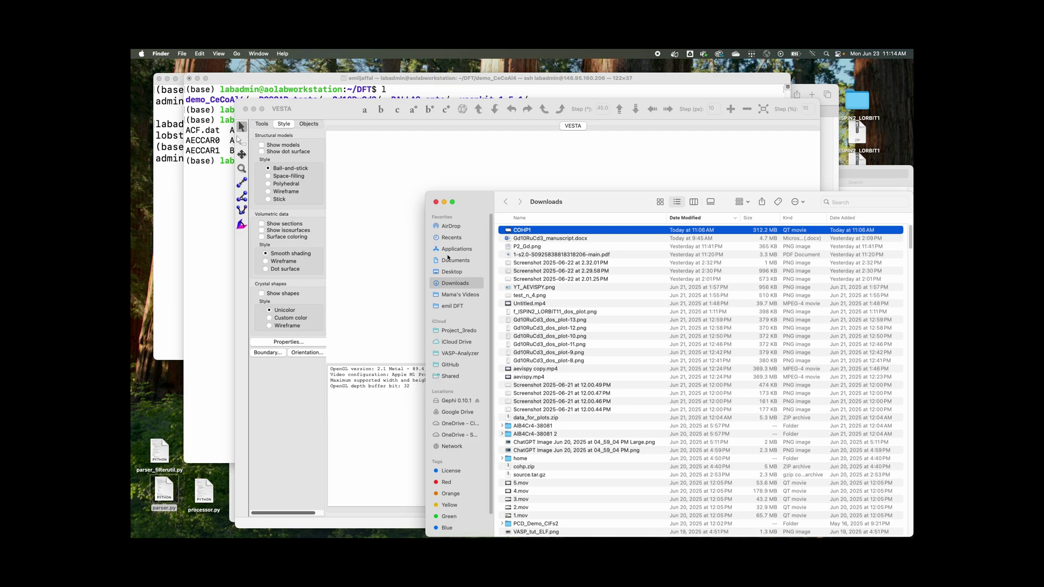
left_click(436, 201)
key("F11")
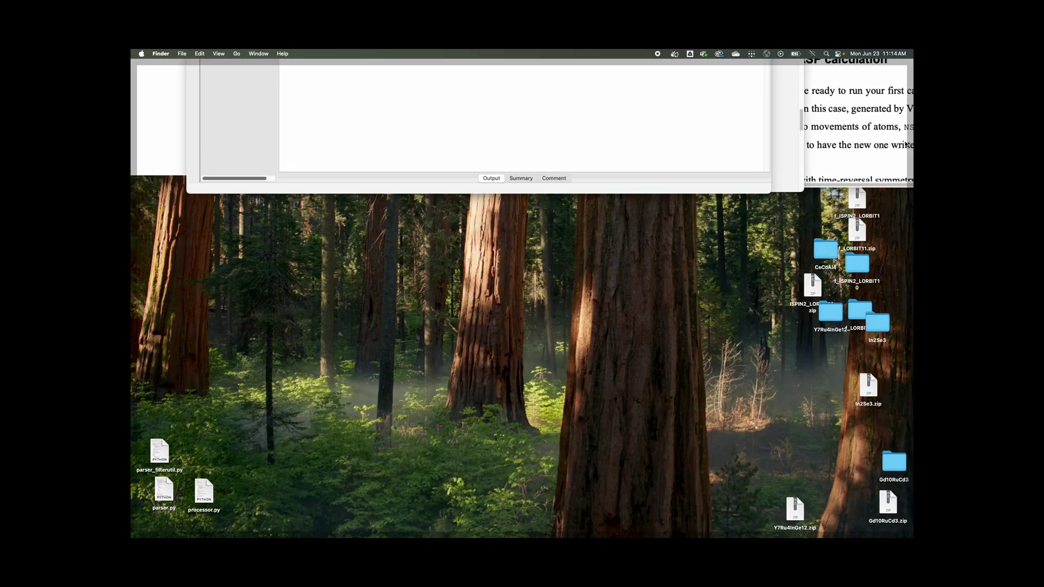
key("F11")
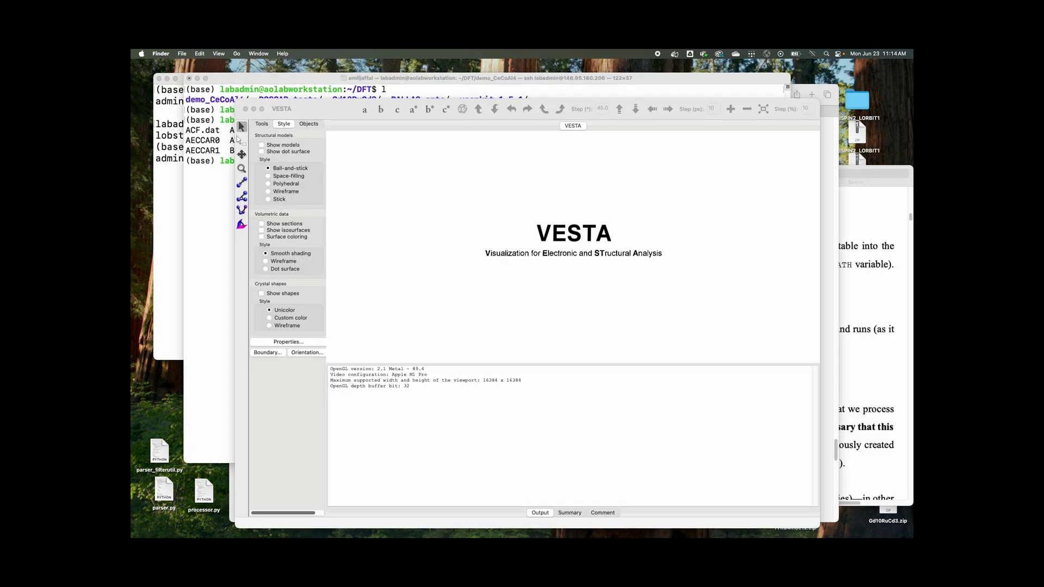
left_click_drag(517, 304, 517, 303)
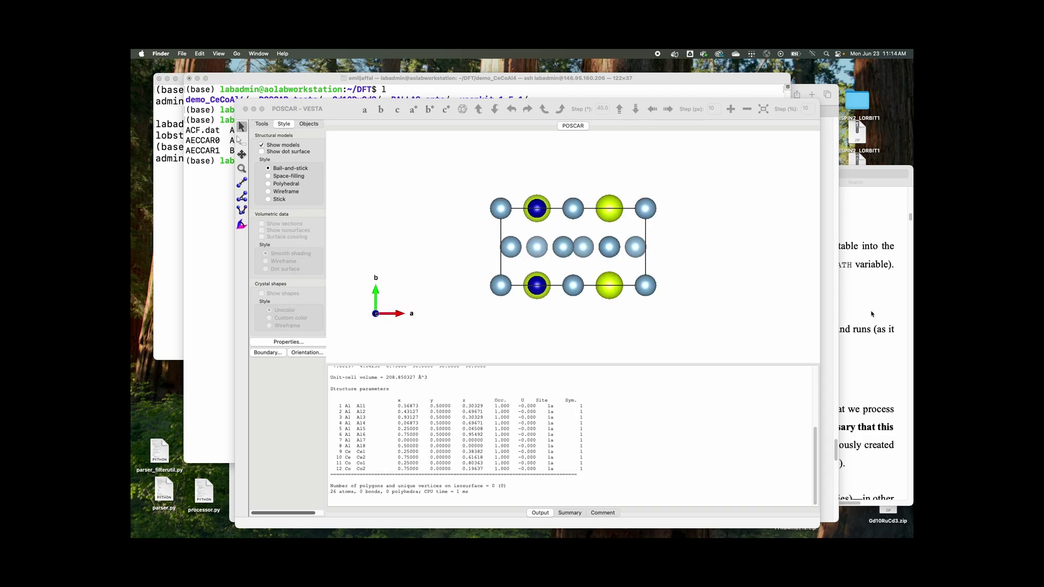
Step: Copy the lobsterin template from the COHP/COOP section of the guide in Safari and return to the terminal
key("ctrl+Up")
left_click(623, 191)
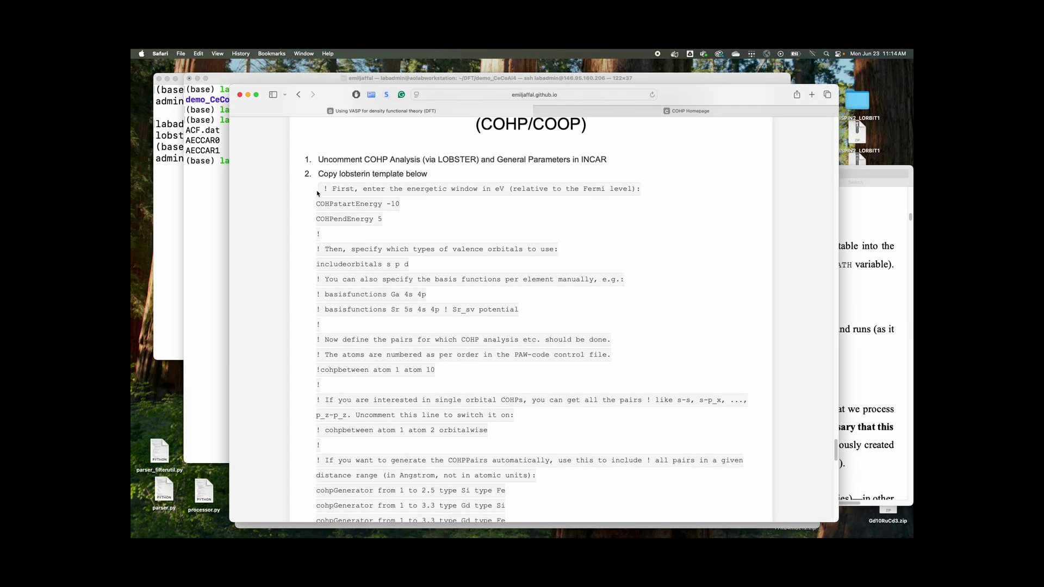
left_click_drag(317, 193, 587, 343)
left_click(214, 332)
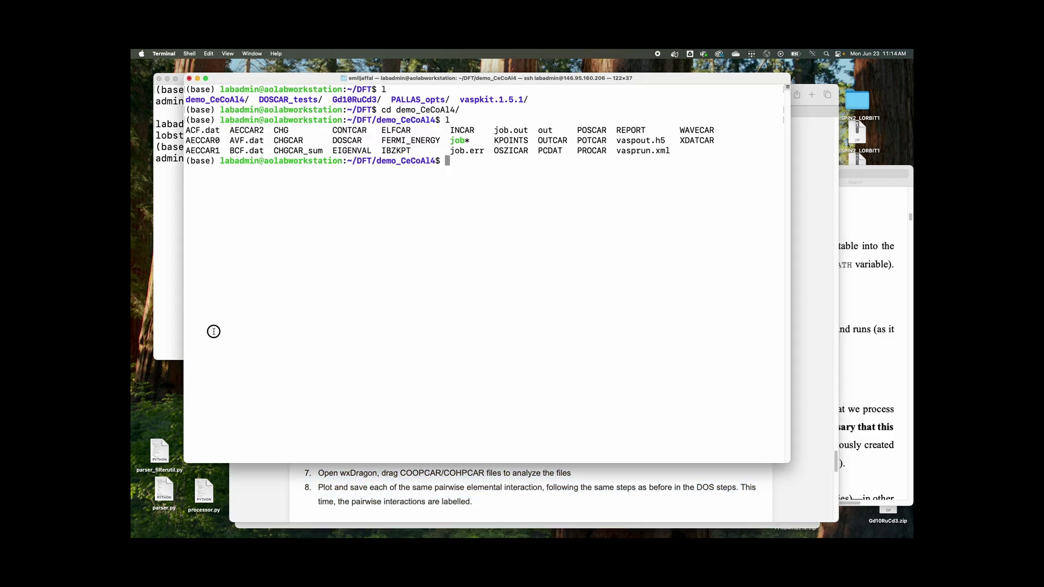
Step: Create a file named lobsterin in demo_CeCoAl4 with vim and paste the copied template into it
type("l")
key("Return")
type("vim l")
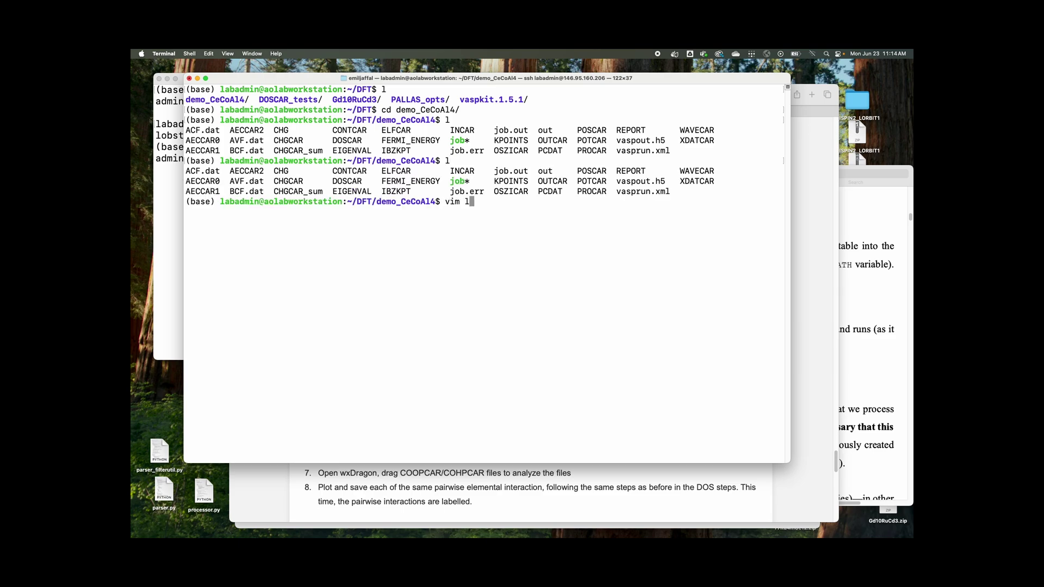
type("obsterin")
key("Return")
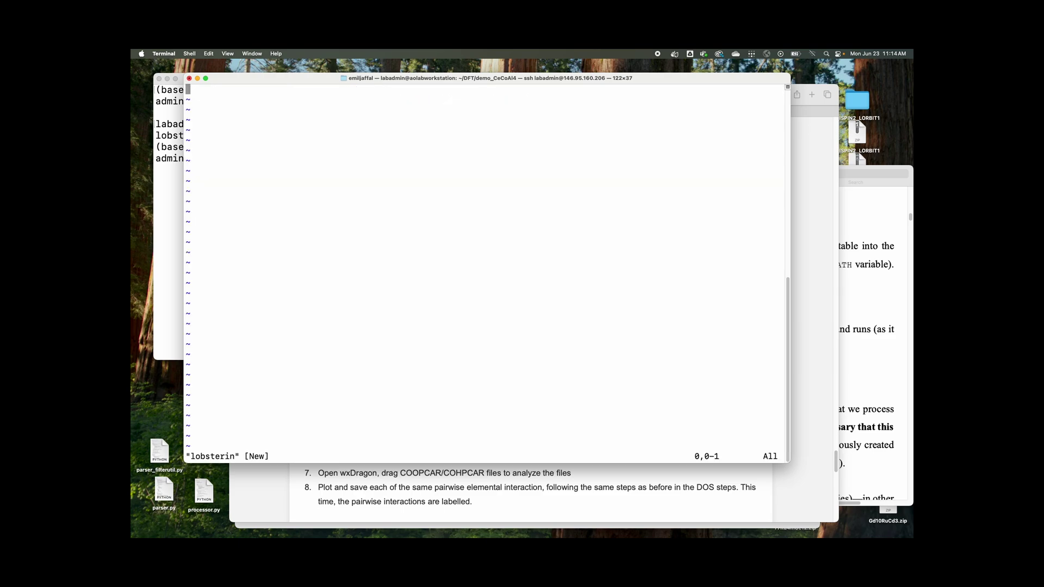
type("! First, enter the energetic window in eV (relative to the Fermi level): COHPstartEnergy -10 COHPendEnergy 5 ! ! Then, specify which types of valence orbitals to use: includeorbitals s p d ! You can also specify the basis functions per element manually, e.g.: ! basisfunctions Ga 4s 4p ! basisfunctions Sr 5s 4s 4p ! Sr_sv potential ! ! Now define the pairs for which COHP analysis etc. should be done. ! The atoms are numbered as per order in the PAW-code control file. !cohpbetween atom 1 atom 10 ! ! If you are interested in single orbital COHPs, you can get all the pairs ! like s-s, s-p_x, ..., p_z-p_z. Uncomment this line to switch it on: ! cohpbetween atom 1 atom 2 orbitalwise ! ! If you want to generate the COHPPairs automatically, use this to include ! all pairs in a given distance range (in Angstrom, not in atomic units): cohpGenerator from 1 to 2.5 type Si type Fe cohpGenerator from 1 to 3.3 type Gd type Si cohpGenerator from 1 to 3.3 type Gd type Fe cohpGenerator from 1 to 2.6 type Si type Si ! and in the latter case only between the specified elements")
Step: Review the pasted lobsterin settings, from the COHP energy window and orbitals to the cohpGenerator pair lines
key("Up")
key("Up")
key("Up")
key("Up")
key("Up")
key("Up")
key("Up")
key("Up")
key("Up")
key("Up")
key("Up")
key("Up")
key("Up")
key("Up")
key("Up")
key("Up")
key("Up")
key("Up")
key("Up")
key("Up")
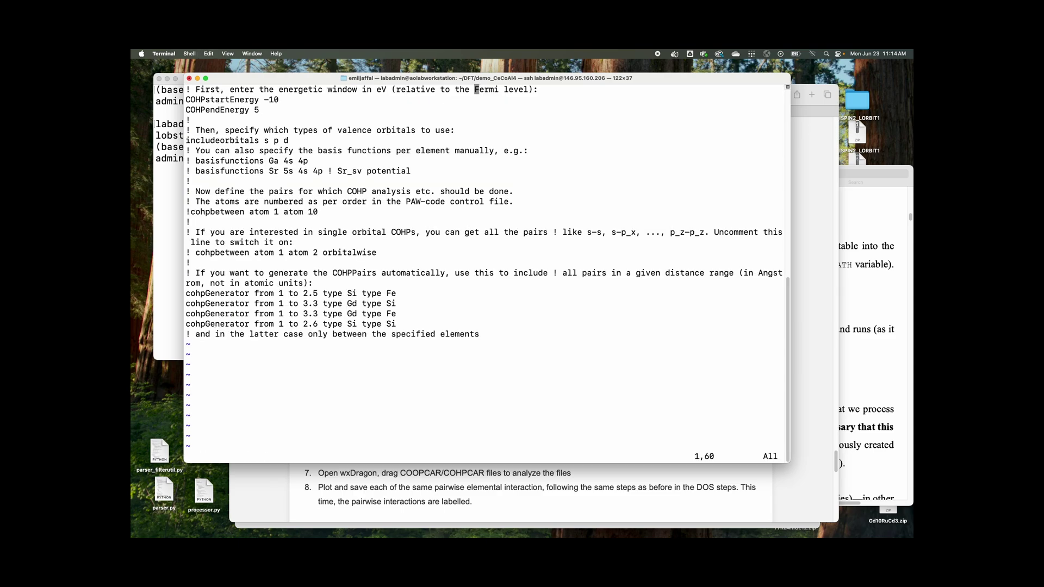
key("Down")
key("Down")
key("Down")
key("Down")
key("Up")
key("Up")
key("Down")
key("Down")
key("Up")
key("Up")
key("Up")
key("Down")
key("Down")
key("Down")
key("Down")
key("Down")
key("Down")
key("Down")
key("Down")
key("Down")
key("Down")
key("Down")
key("Up")
key("Up")
key("Up")
key("Up")
key("Down")
key("Down")
key("Down")
key("Down")
key("Down")
key("Down")
key("Down")
key("Down")
key("Down")
key("Down")
left_click(476, 273)
key("Down")
key("Down")
key("Down")
key("Down")
key("Down")
key("Up")
Step: Switch to VESTA and rotate the POSCAR structure to look at the atoms in the a-c plane
key("ctrl+Up")
left_click(522, 366)
left_click_drag(587, 239, 492, 316)
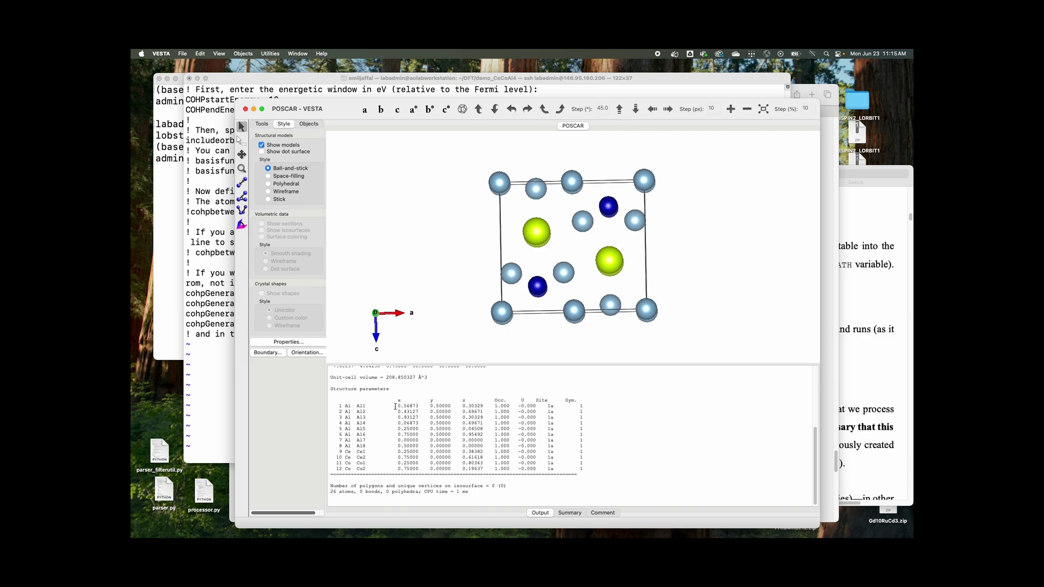
left_click_drag(384, 272, 363, 268)
Step: Measure the distance between the two neighbouring Al atoms in the lower half of the cell
left_click(241, 183)
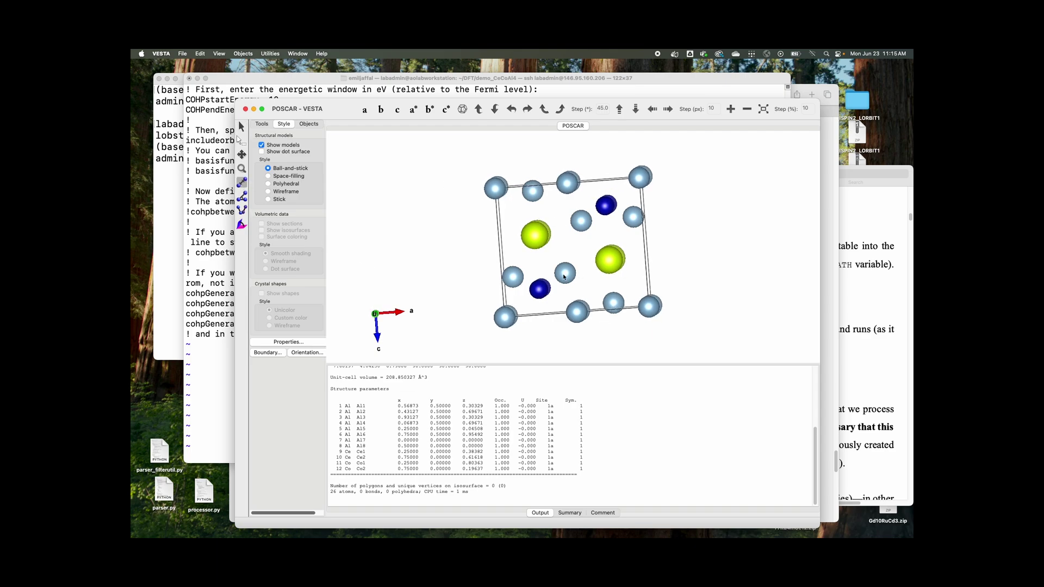
left_click(564, 276)
left_click(511, 279)
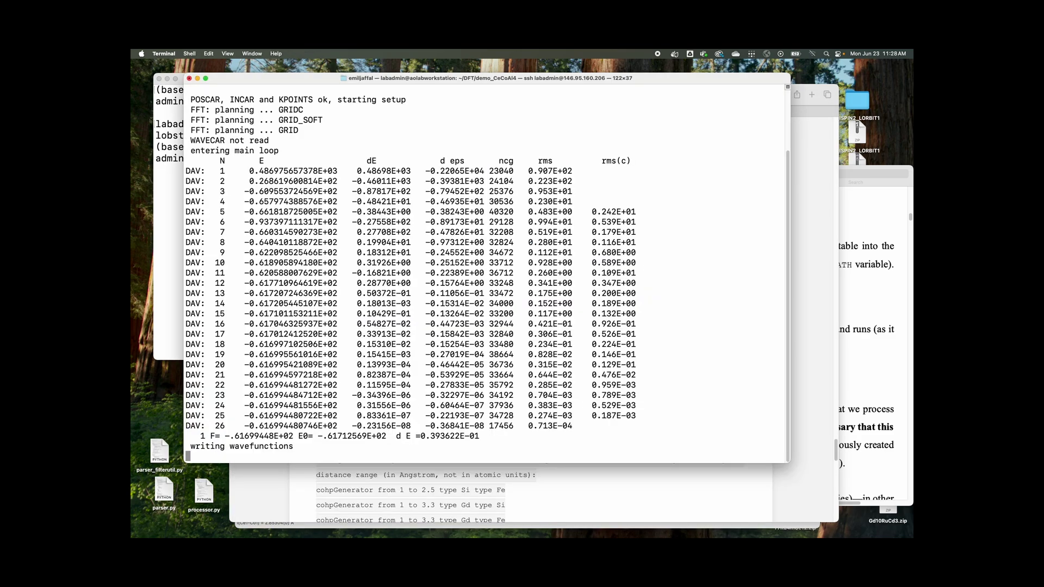
Step: Suspend the process showing the VASP calculation output, clear the terminal and list the files in demo_CeCoAl4
type(":q")
key("Return")
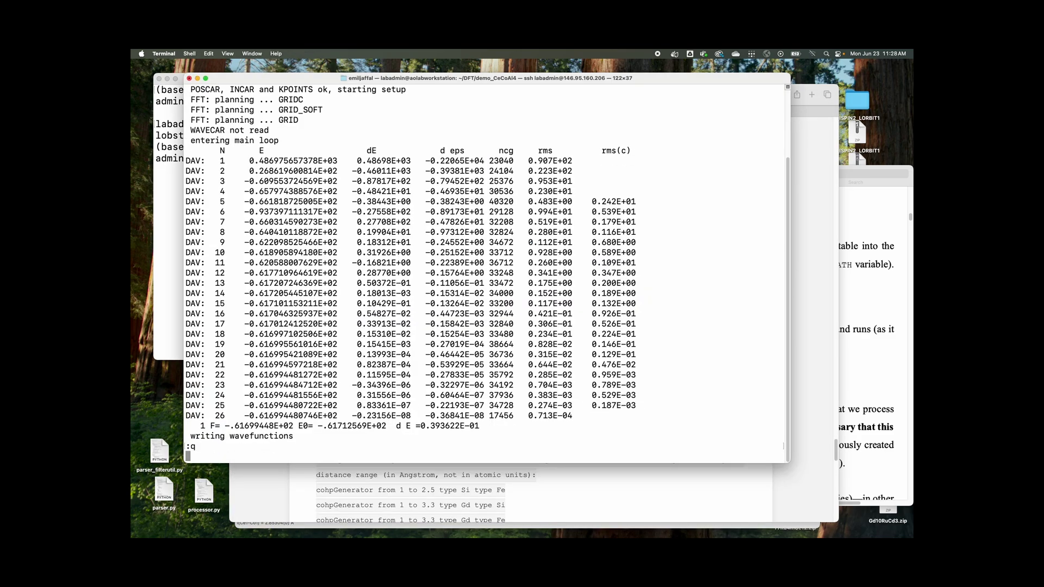
key("ctrl+z")
type("clear")
key("Return")
type("l")
key("Return")
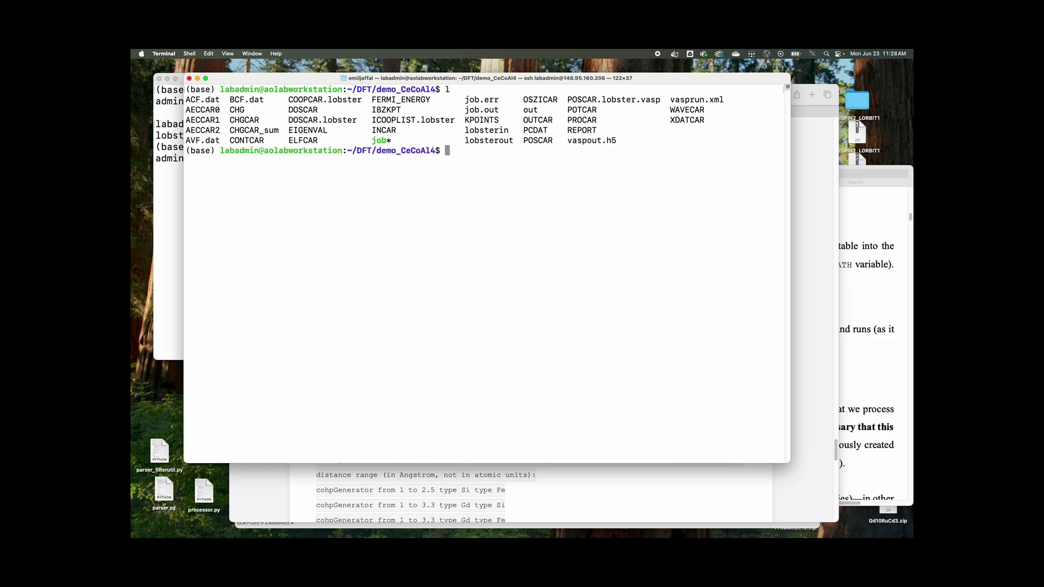
Step: List the demo_CeCoAl4 files in long format and highlight the WAVECAR entry to check its size
type("vim")
key("BackSpace")
key("BackSpace")
key("BackSpace")
key("BackSpace")
type("ll")
key("Return")
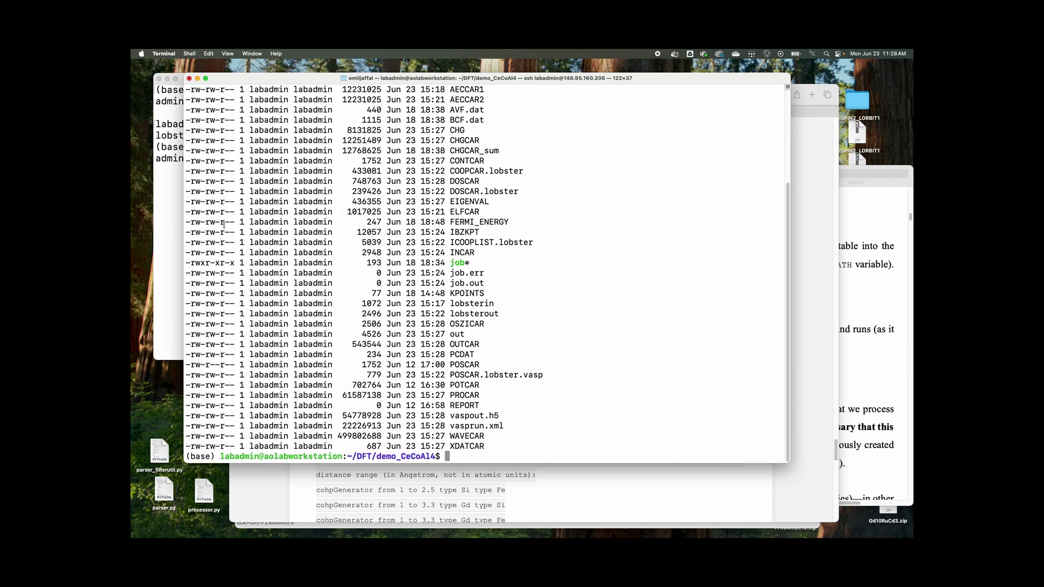
triple_click(449, 437)
left_click(447, 438)
Step: Clear the terminal and show the short file listing of demo_CeCoAl4
type("cd ..")
key("BackSpace")
key("BackSpace")
key("BackSpace")
key("BackSpace")
type("lear")
key("Return")
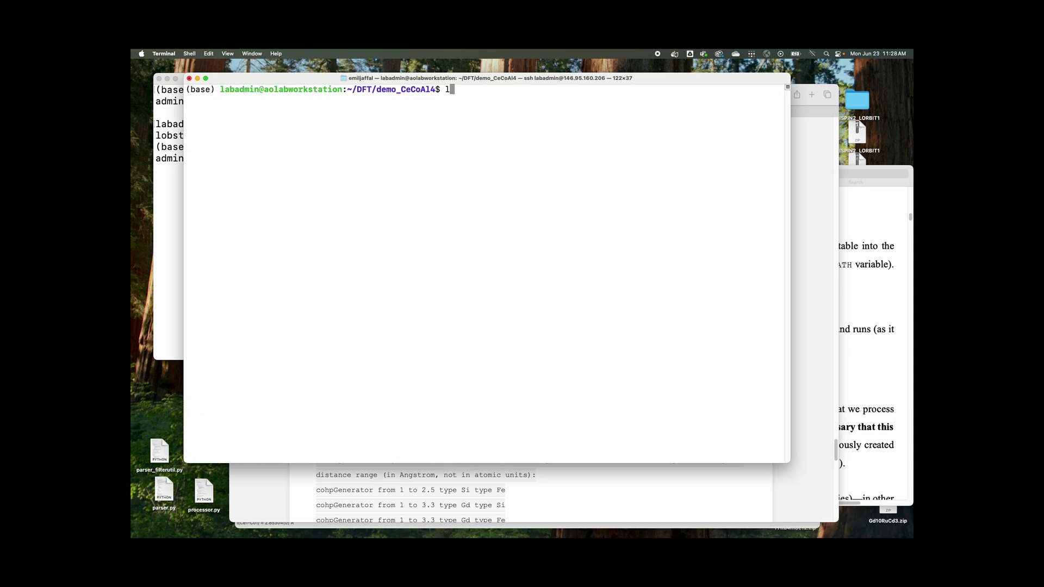
type("l")
key("Return")
Step: Open the INCAR file in vim to examine its COHP Analysis settings
type("vim")
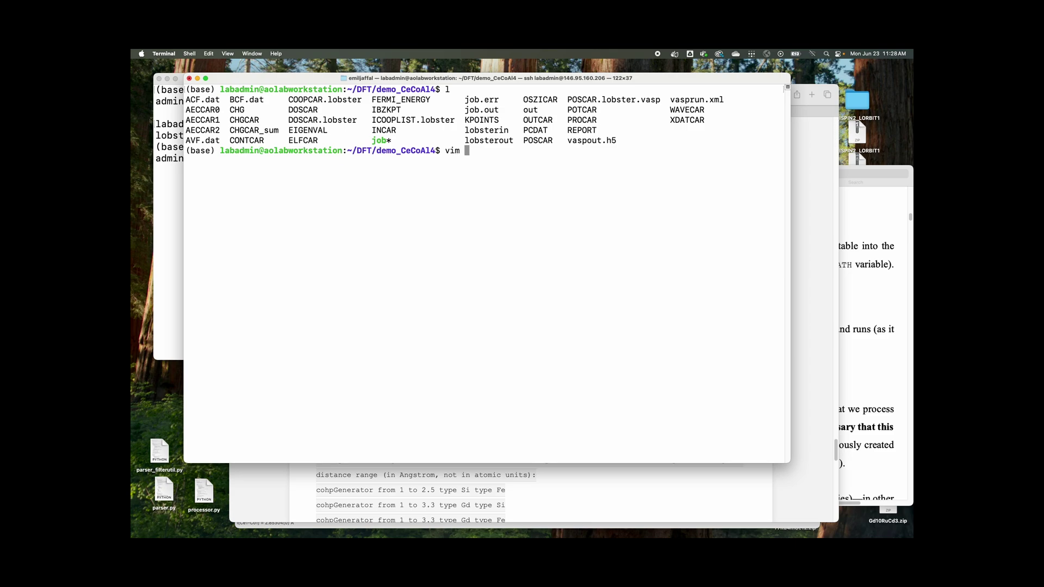
key("BackSpace")
key("BackSpace")
key("BackSpace")
type("im INCAR")
key("Return")
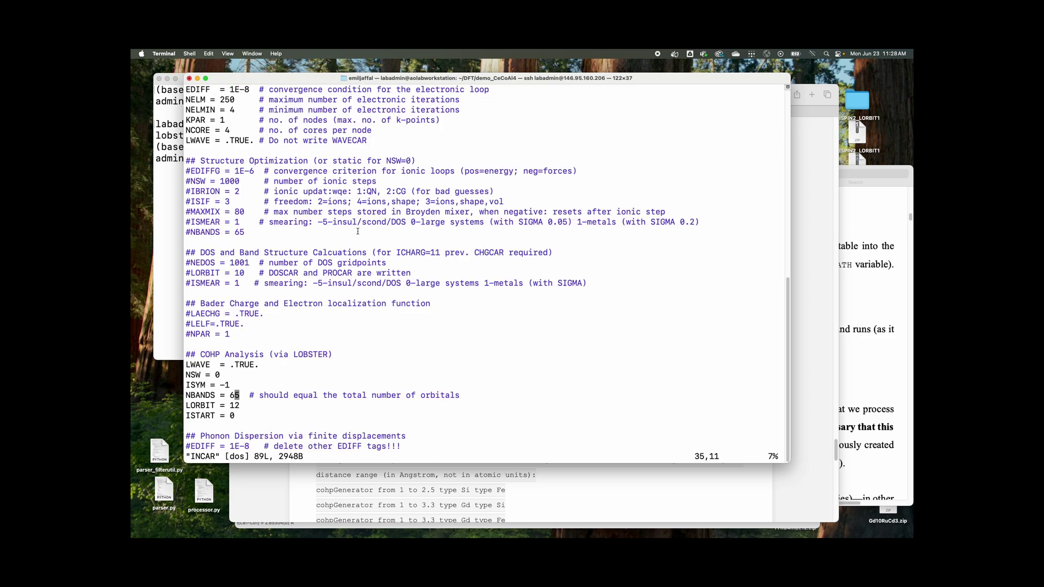
Step: Look through the INCAR settings, return to the start of the file, highlight LWAVE = .TRUE. and quit vim without saving
key("Down")
key("Down")
key("Down")
key("Down")
key("Down")
key("Down")
key("Down")
key("Down")
key("Down")
key("Down")
key("Down")
key("Down")
key("Down")
key("Down")
key("Down")
key("Down")
key("Down")
key("Down")
key("Down")
key("g")
key("g")
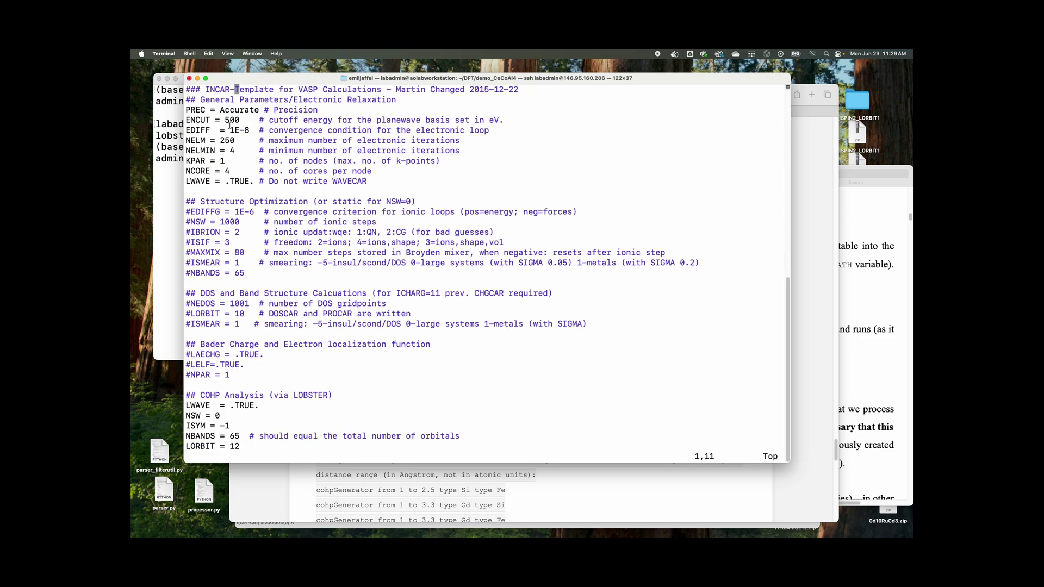
left_click_drag(256, 180, 146, 182)
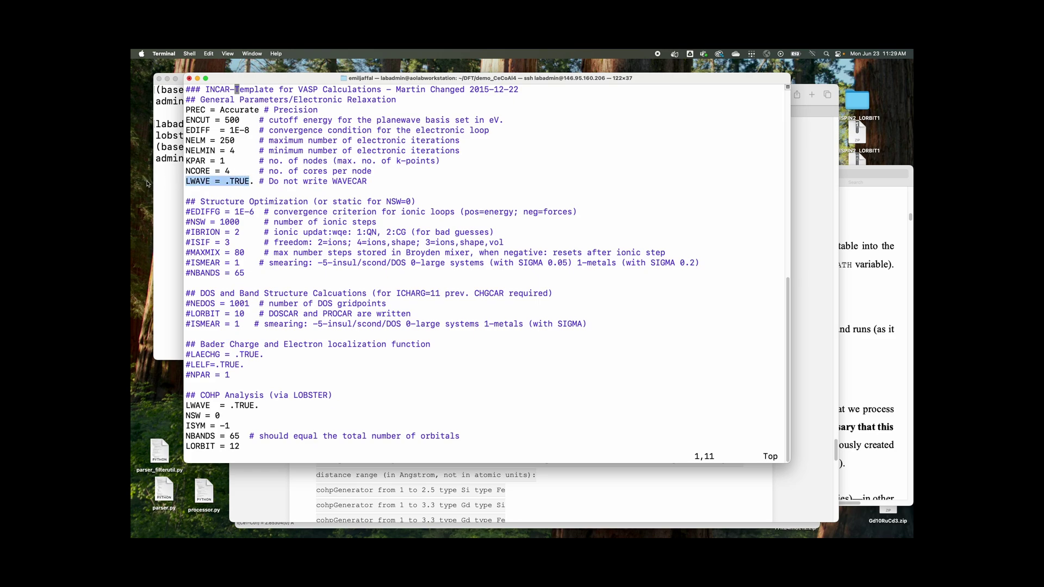
left_click(278, 185)
type(":q")
key("Return")
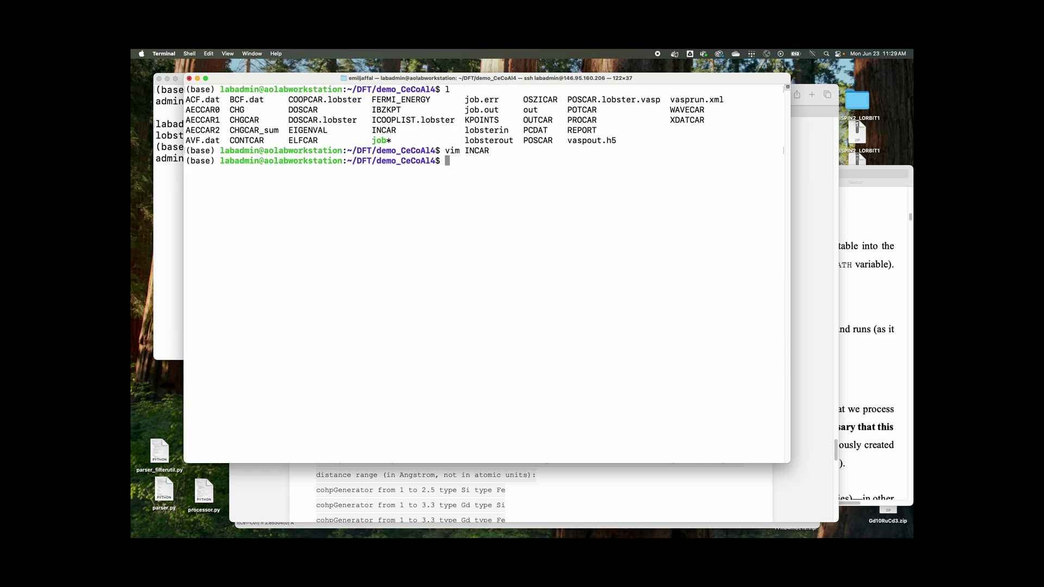
Step: Run lobster in the demo_CeCoAl4 directory and list the files it produces
type("lobster")
key("Return")
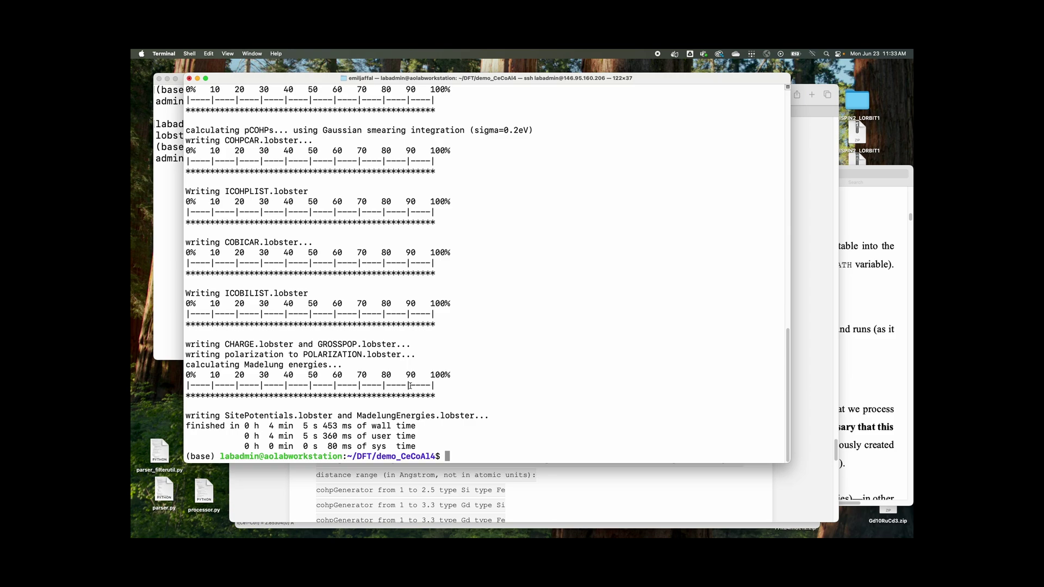
type("l")
key("Return")
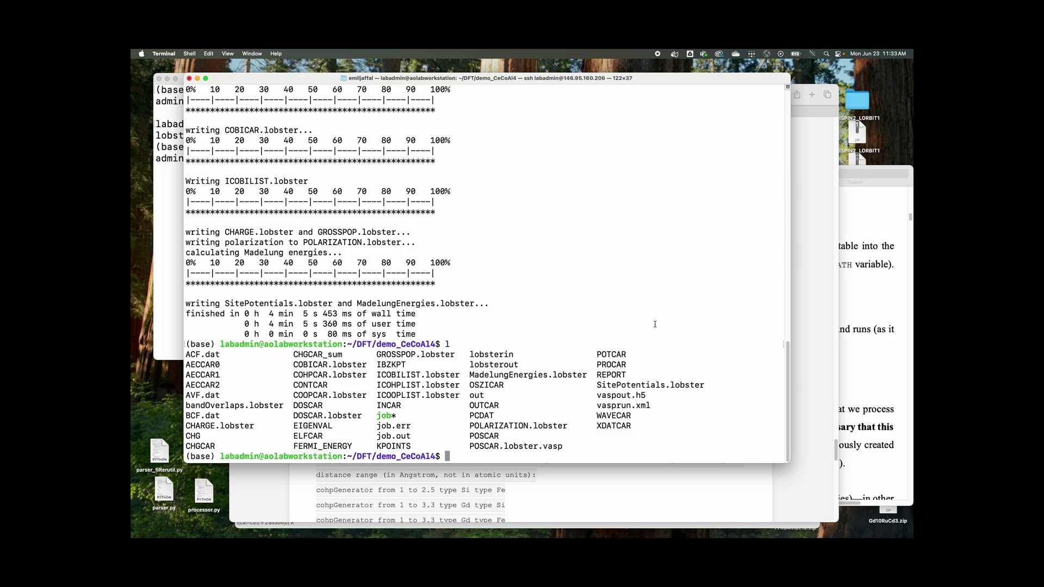
Step: Read the Lobster Users Guide sections on VASP preparation, k-point symmetry and number of bands, and close the guide
left_click(845, 322)
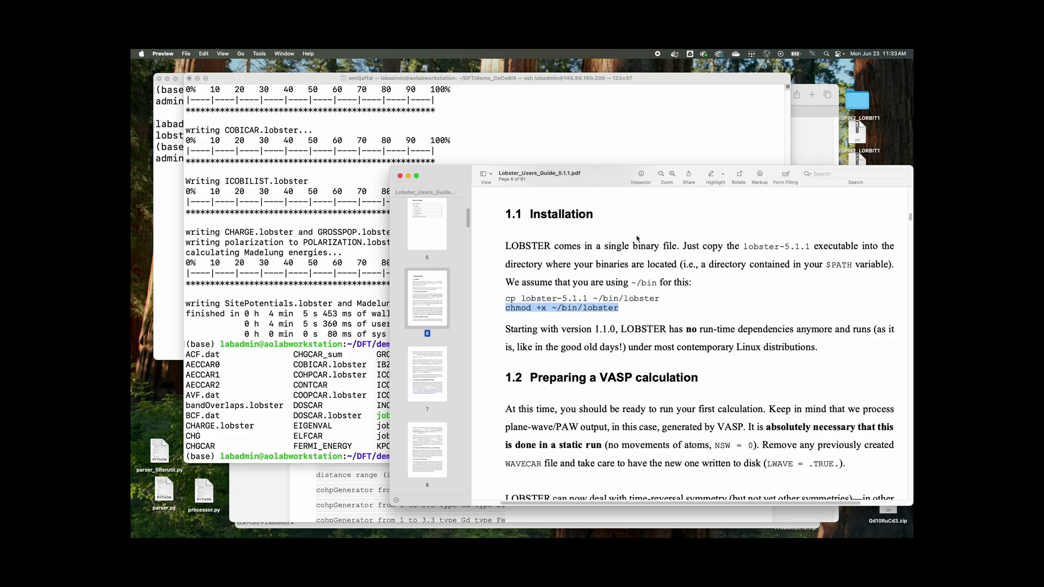
left_click(637, 238)
scroll(637, 238, "down", 5)
key("super+minus")
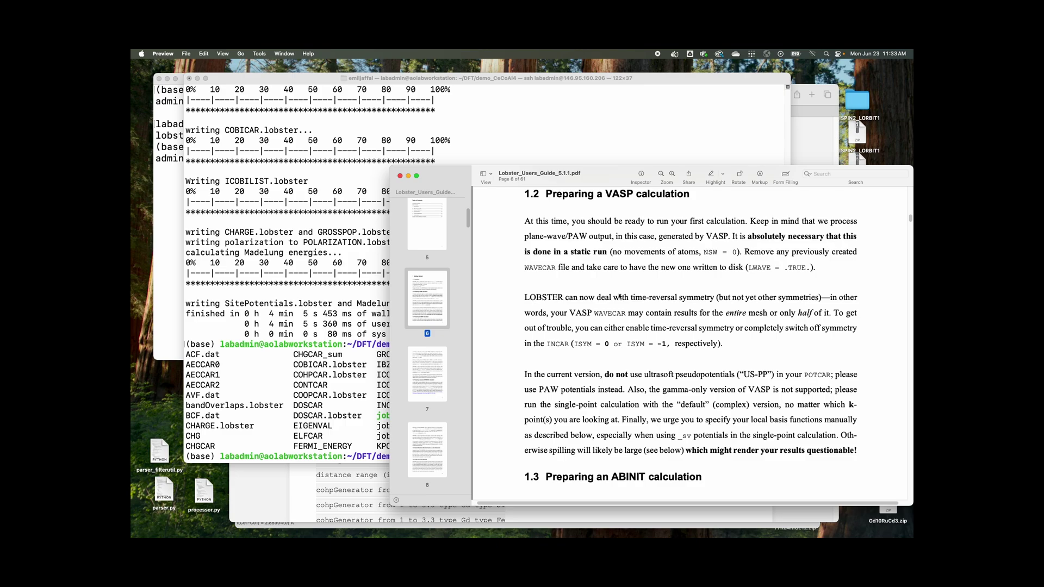
scroll(619, 296, "down", 10)
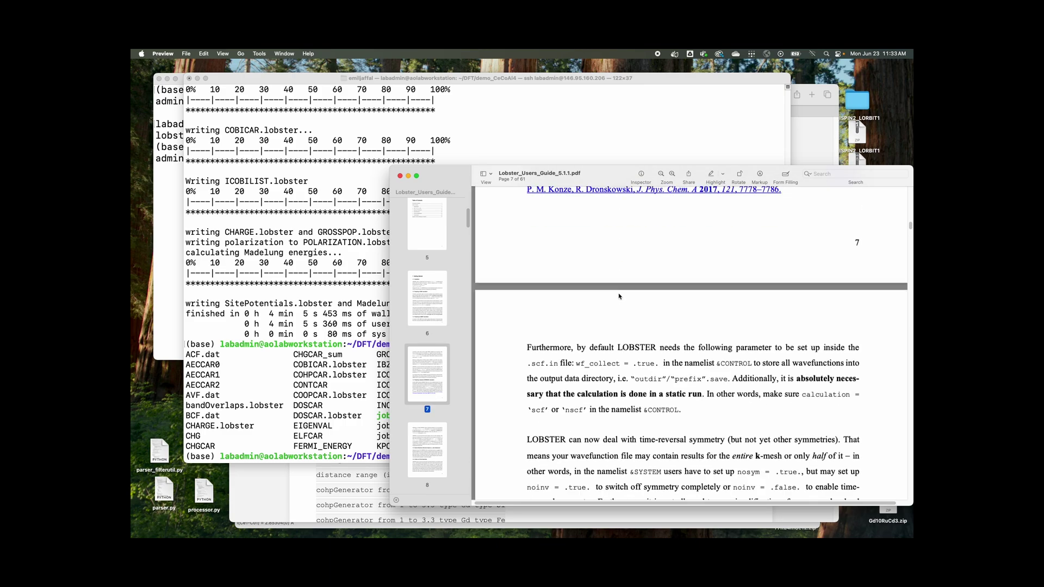
scroll(619, 297, "down", 10)
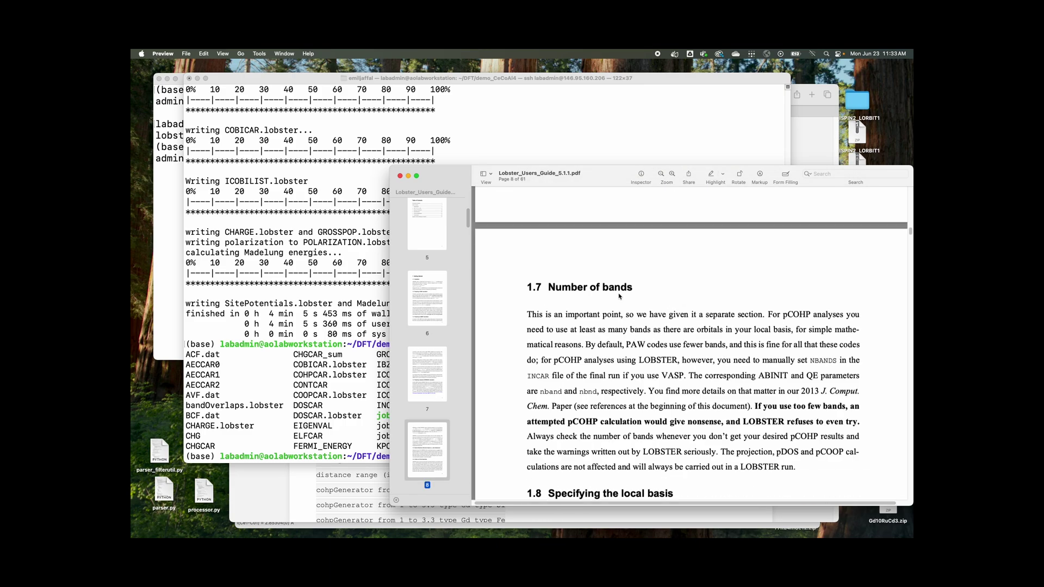
scroll(619, 296, "down", 10)
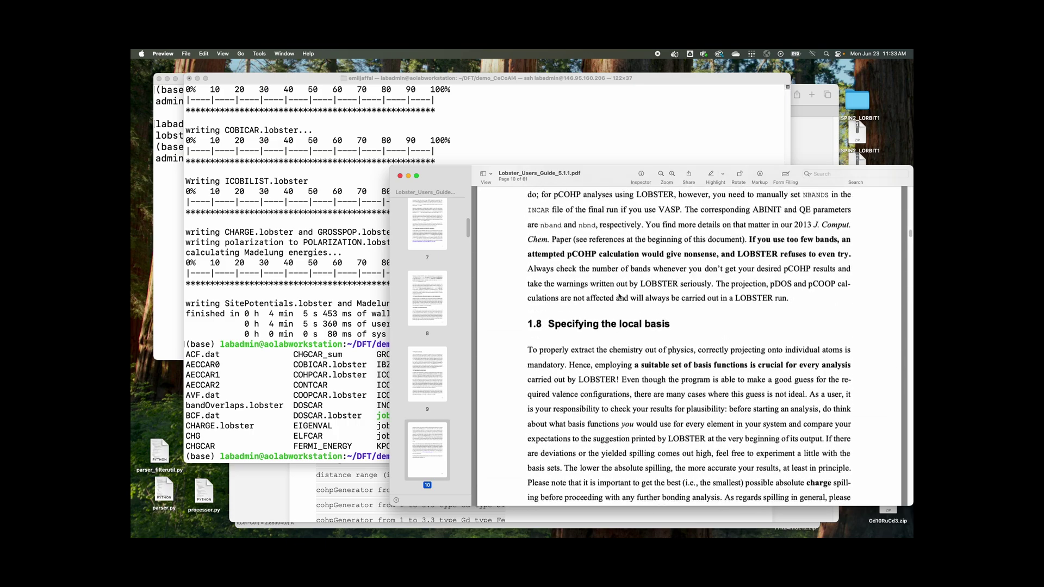
scroll(619, 296, "up", 5)
scroll(619, 297, "down", 1)
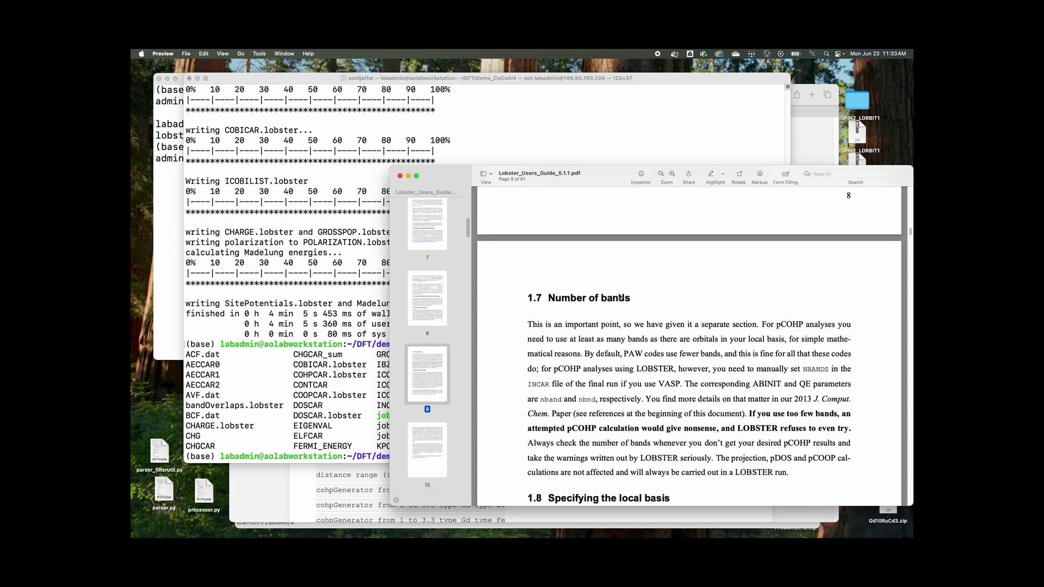
scroll(619, 296, "down", 1)
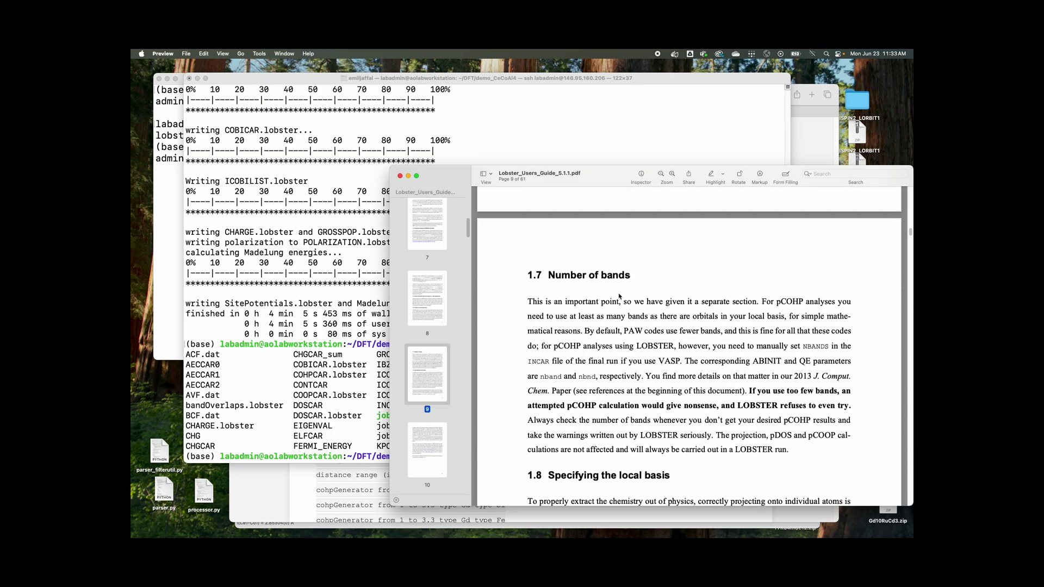
scroll(619, 297, "up", 5)
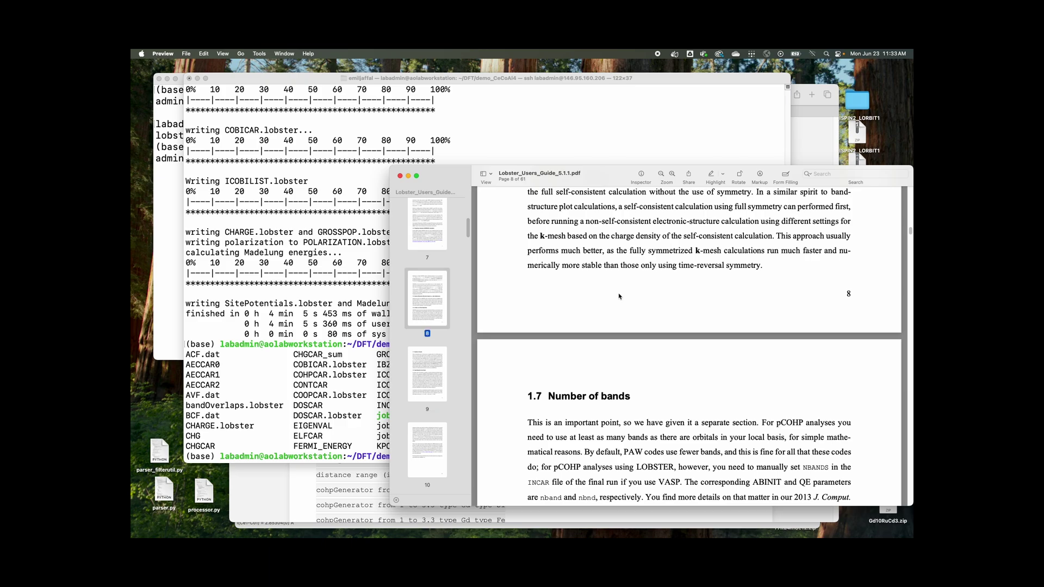
scroll(619, 297, "up", 5)
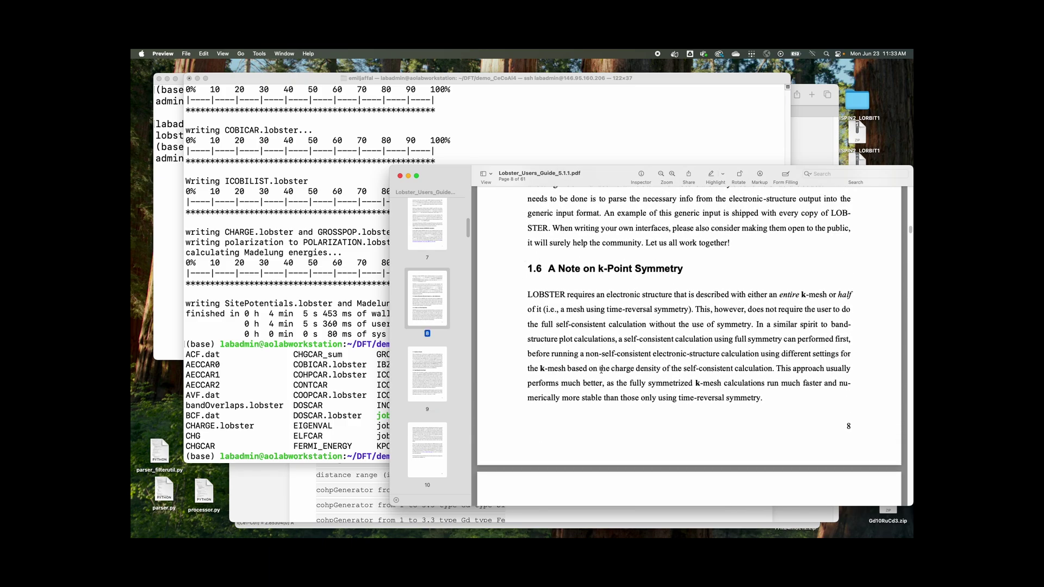
left_click(401, 176)
Step: Switch to the VASP tutorial page in Safari and highlight the COHPCAR.lobster and ICOHPLIST.lobster names in the import instruction
key("ctrl+Up")
left_click(722, 249)
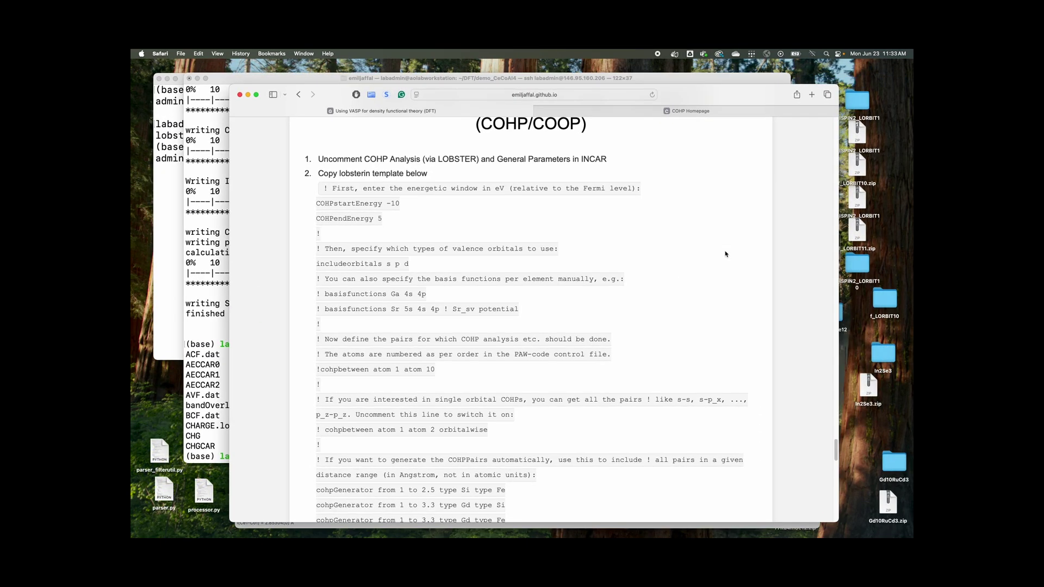
scroll(567, 326, "down", 10)
scroll(567, 326, "up", 5)
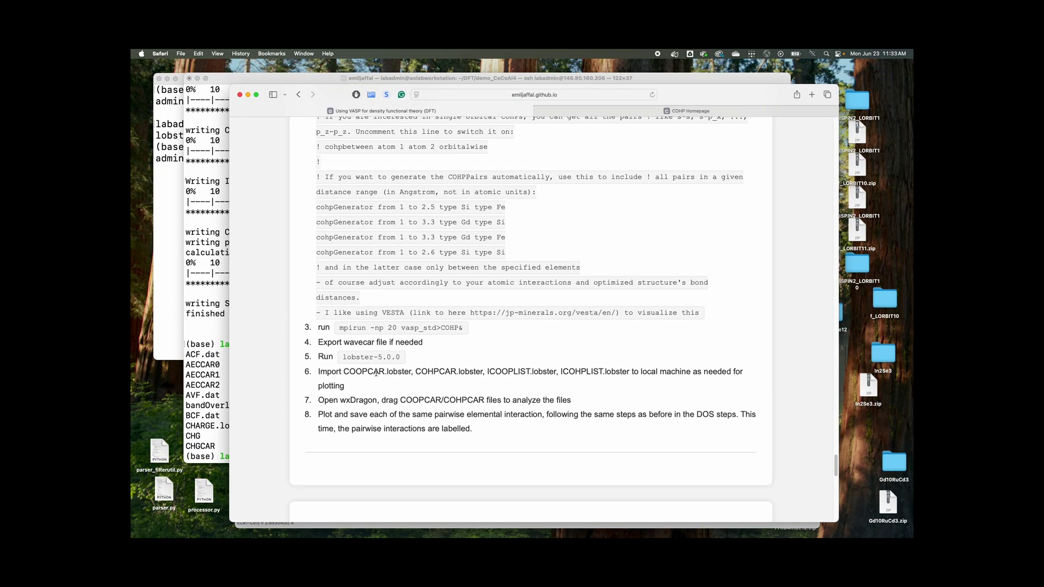
double_click(437, 371)
double_click(583, 372)
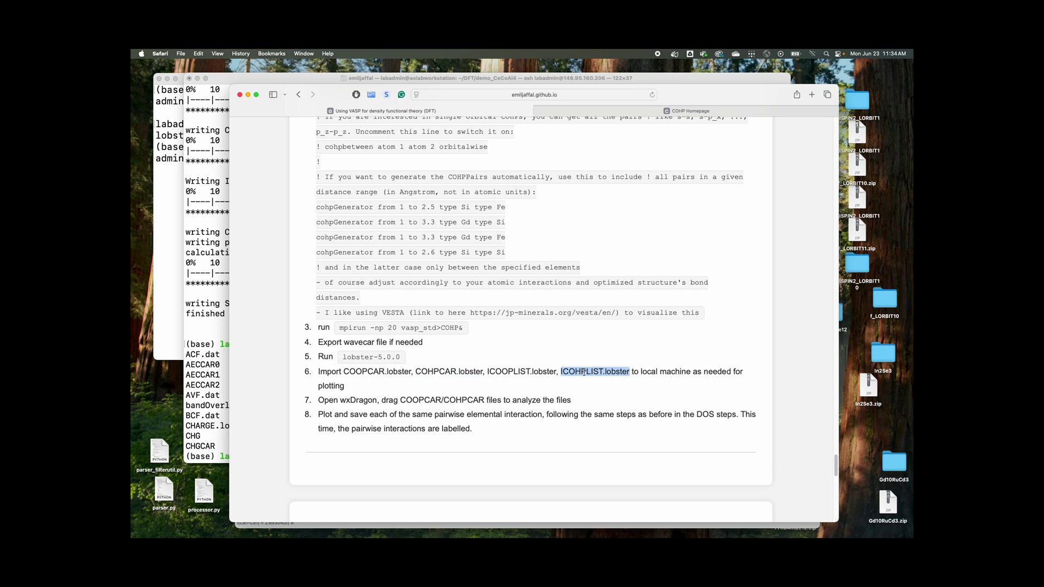
Step: Open ICOHPLIST.lobster in vim from the remote terminal, examine its atom pairs, distances and ICOHP values, and quit
left_click(227, 370)
type("vim I")
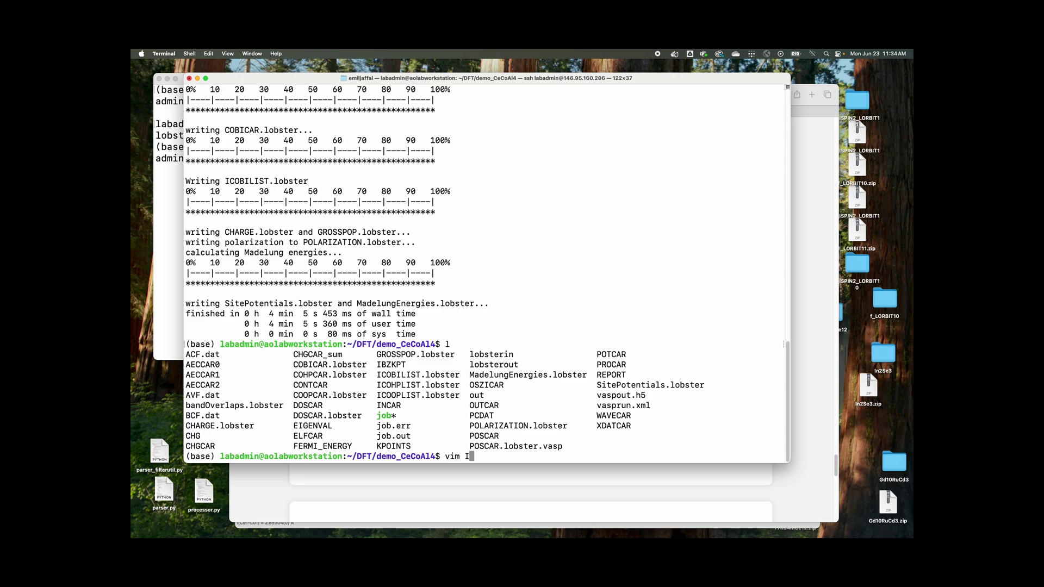
type("COh")
key("Tab")
key("Return")
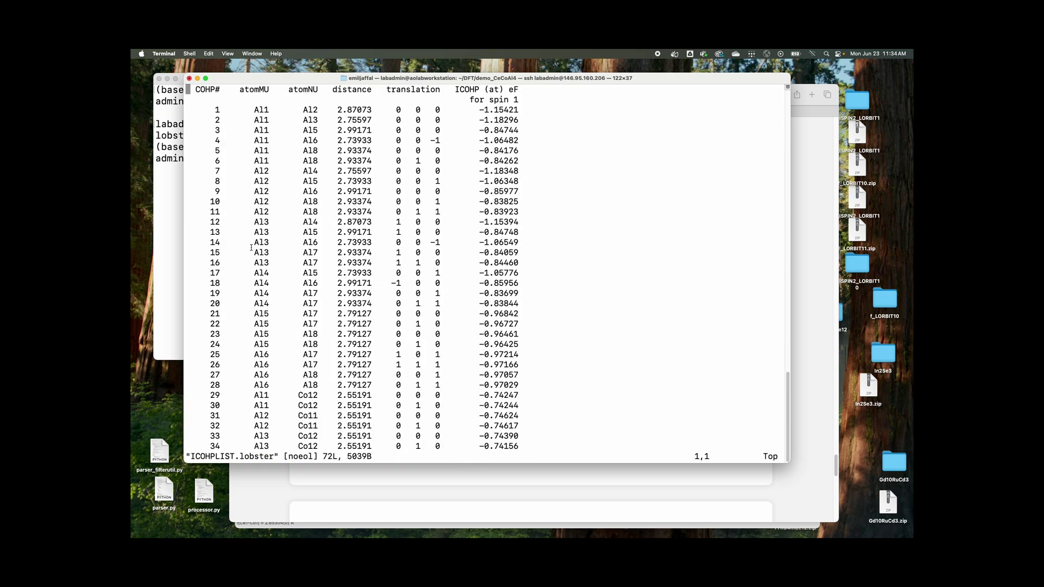
left_click(188, 160)
scroll(484, 272, "down", 20)
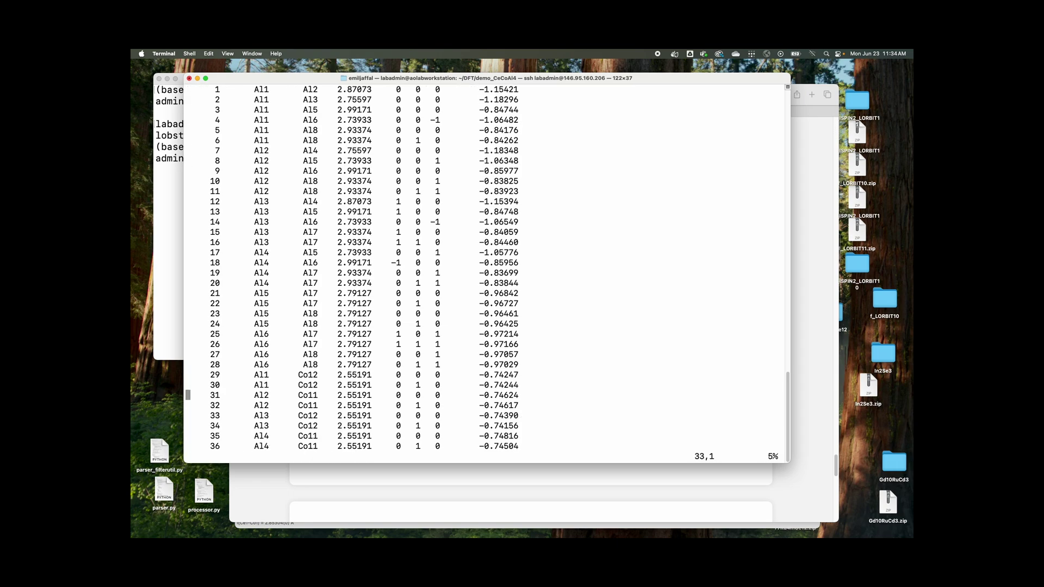
key("g")
key("g")
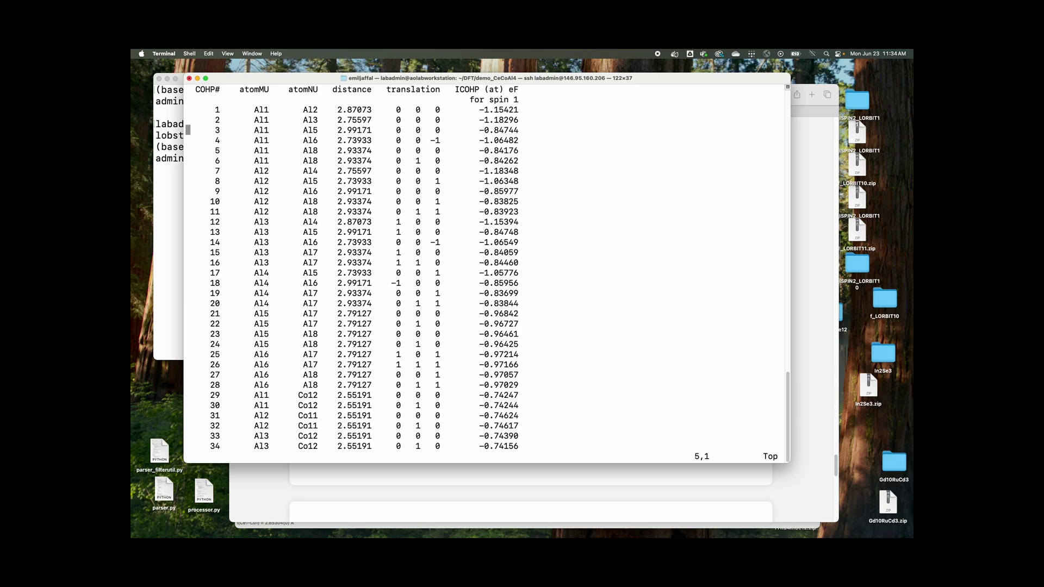
scroll(484, 272, "down", 20)
scroll(484, 272, "up", 20)
scroll(484, 272, "down", 5)
type(":q")
key("Return")
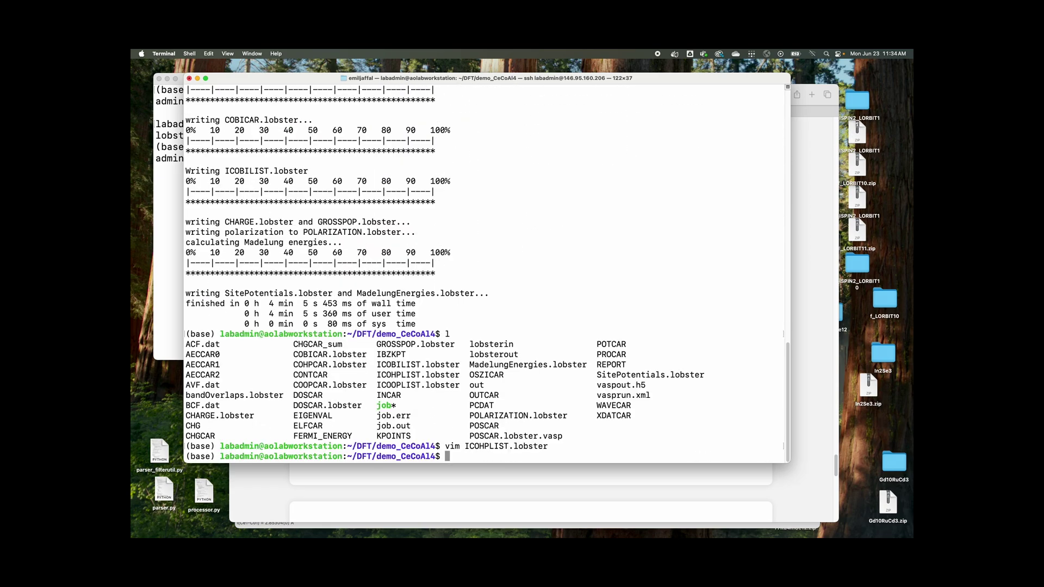
Step: List the directory again, open COHPCAR.lobster in vim to examine its pair interactions and data, and quit
type("l")
key("Return")
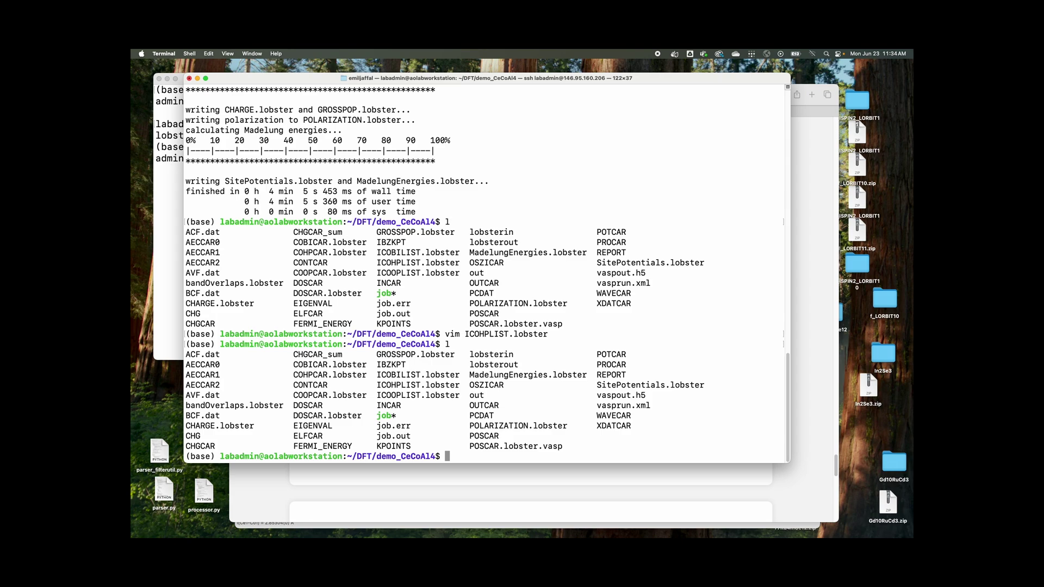
type("vo")
key("BackSpace")
type("im ICO")
key("BackSpace")
key("BackSpace")
key("BackSpace")
type("COHPC")
key("Tab")
key("Return")
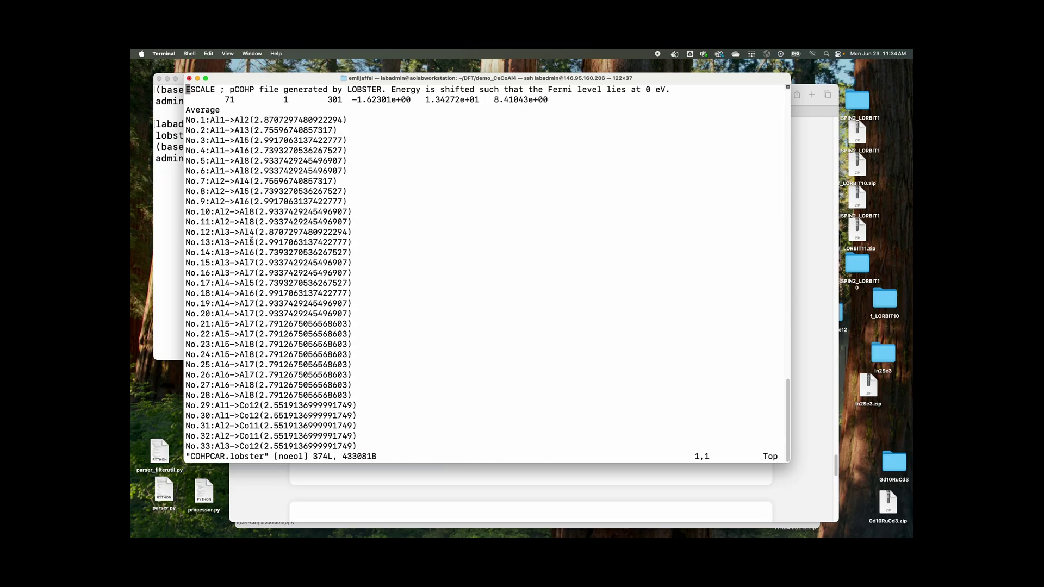
scroll(290, 193, "down", 20)
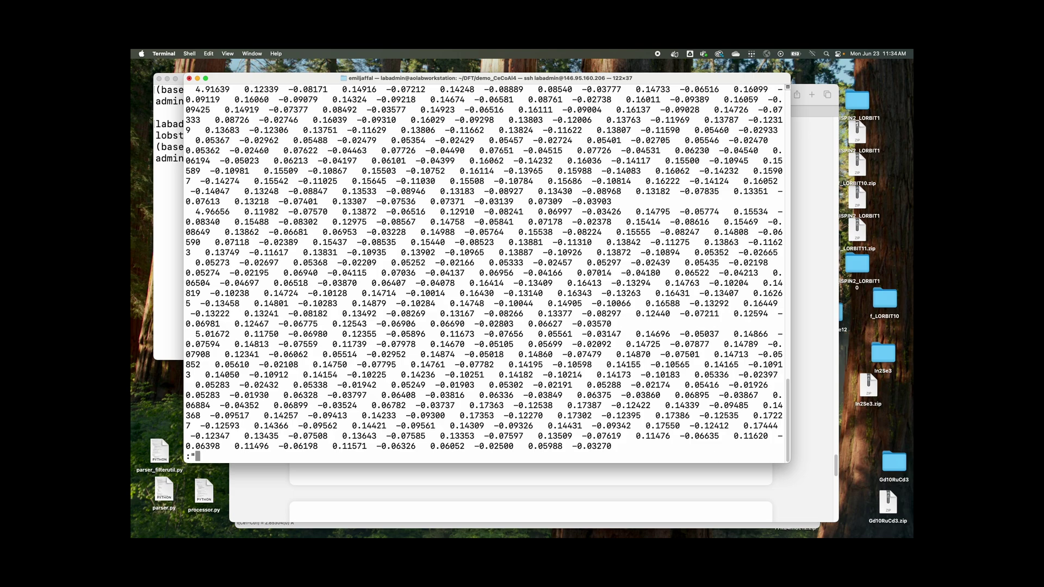
type(":q")
key("Return")
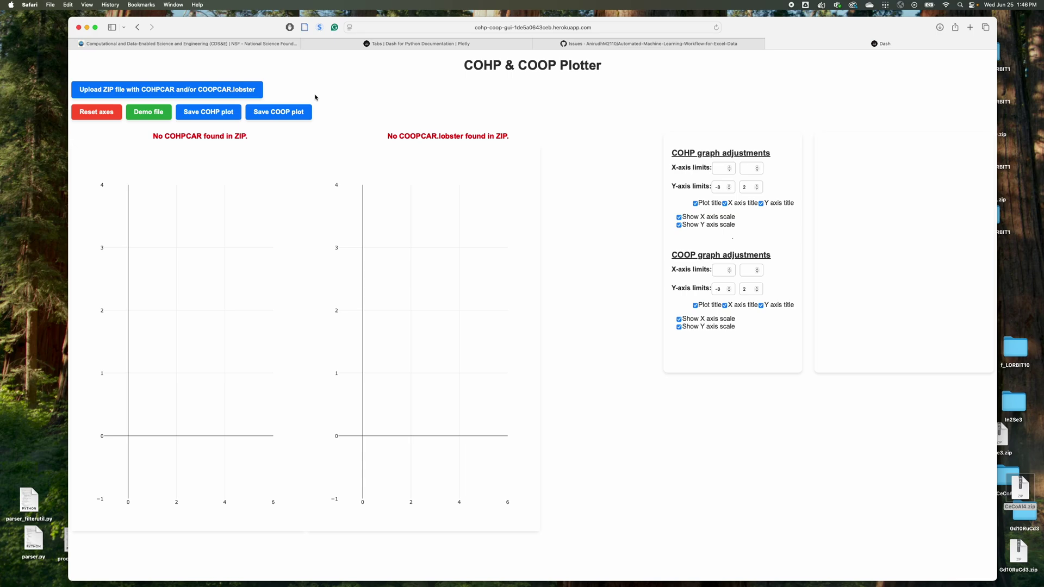
Step: Upload CeCoAl4.zip from the Desktop to the COHP & COOP Plotter web app
left_click(258, 93)
left_click(373, 201)
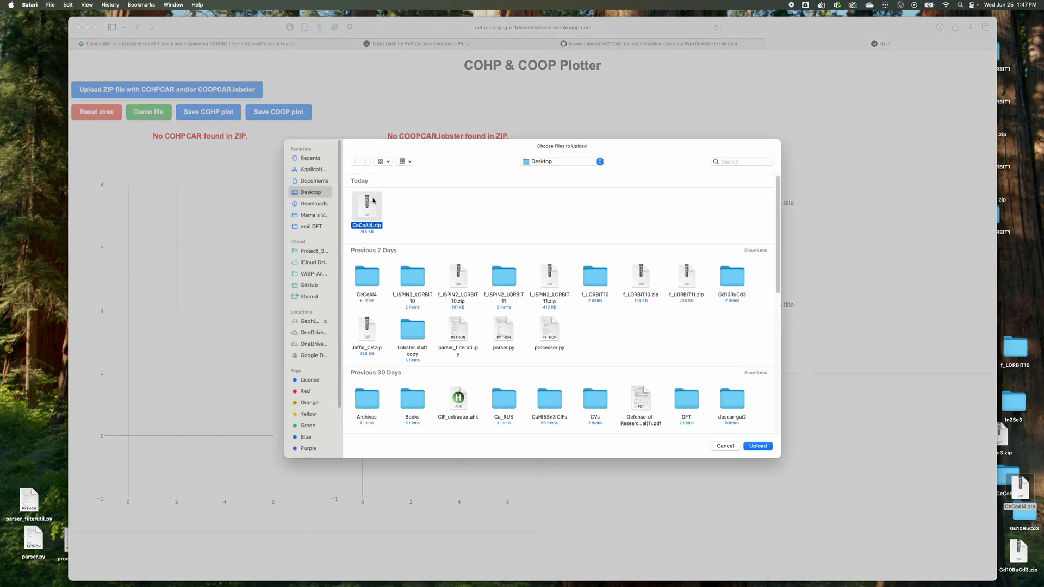
left_click(373, 200)
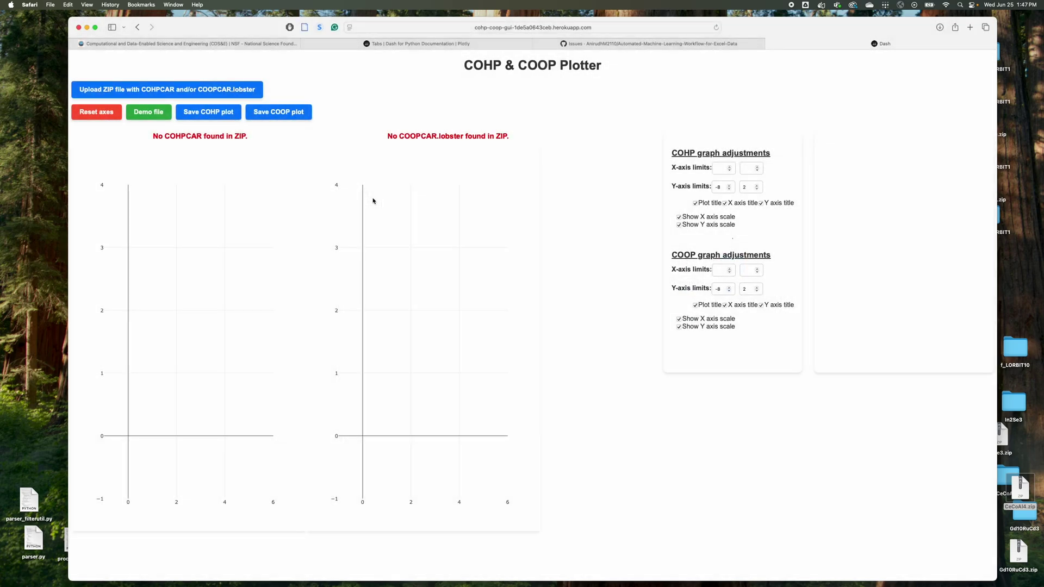
Step: Reopen the plotter's file upload dialog, open the CeCoAl4 desktop folder in Finder and move CeCoAl4_COHP.png to the trash
left_click(188, 92)
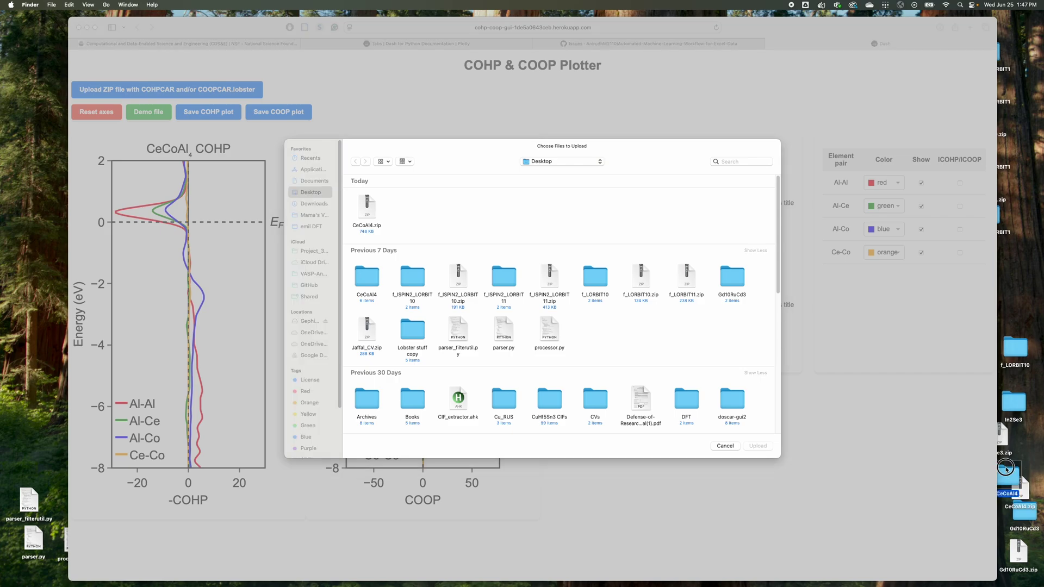
double_click(1008, 468)
left_click(708, 244)
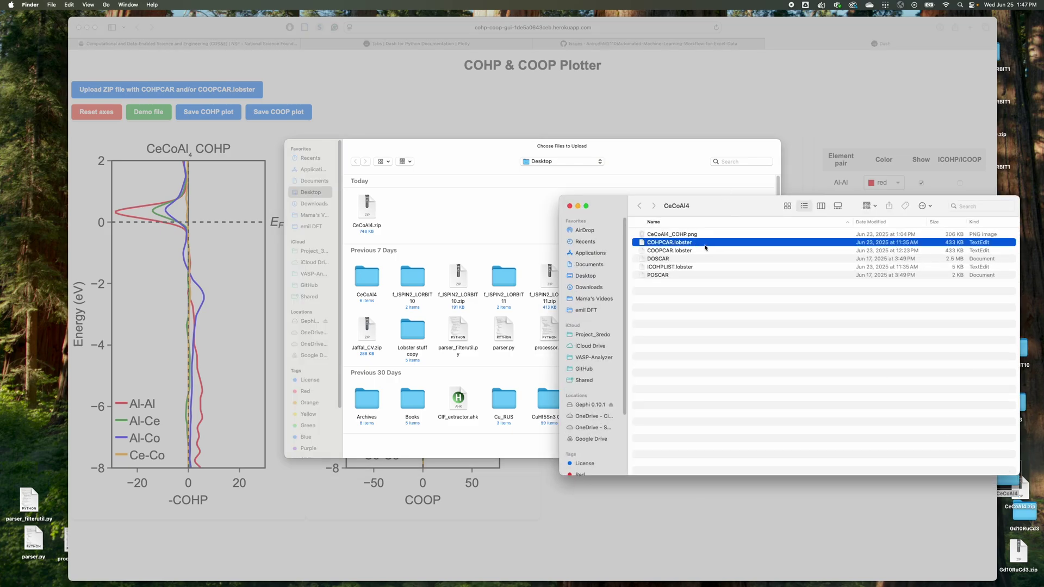
left_click(716, 234)
right_click(717, 234)
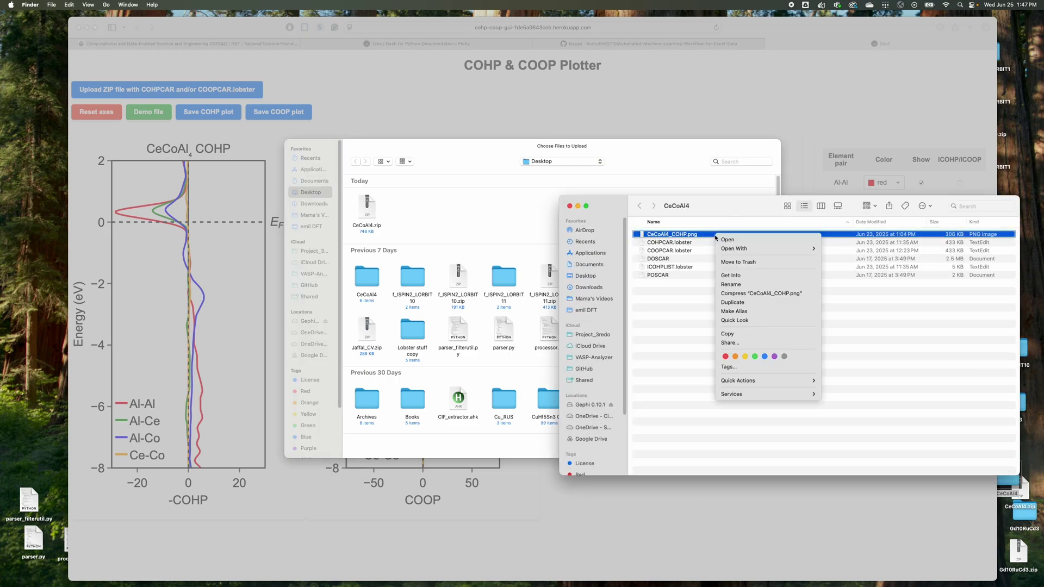
left_click(736, 261)
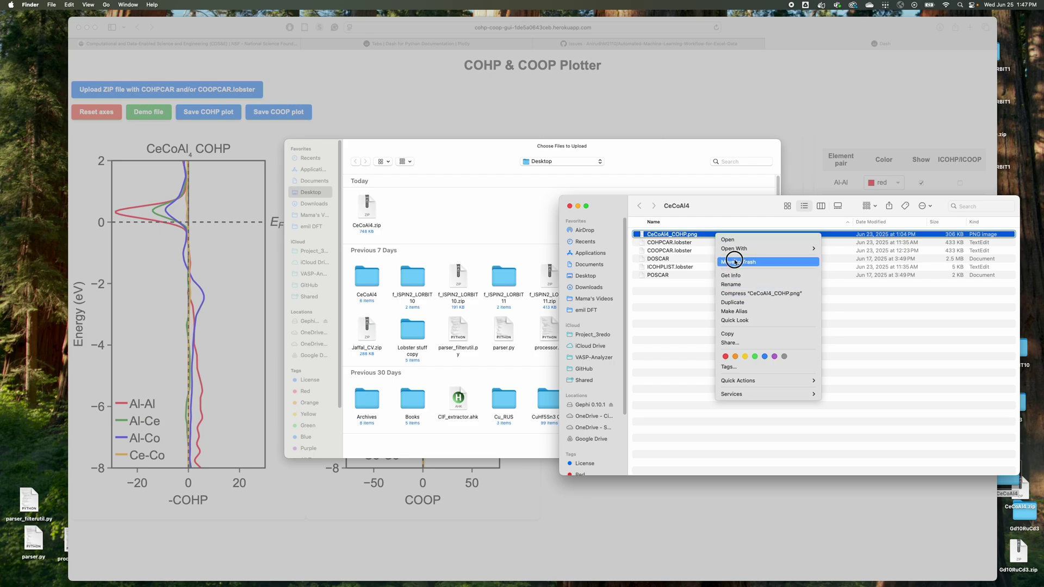
Step: Highlight COHPCAR.lobster and COOPCAR.lobster in the CeCoAl4 folder as the files needed, and return to the file upload dialog
left_click(687, 242)
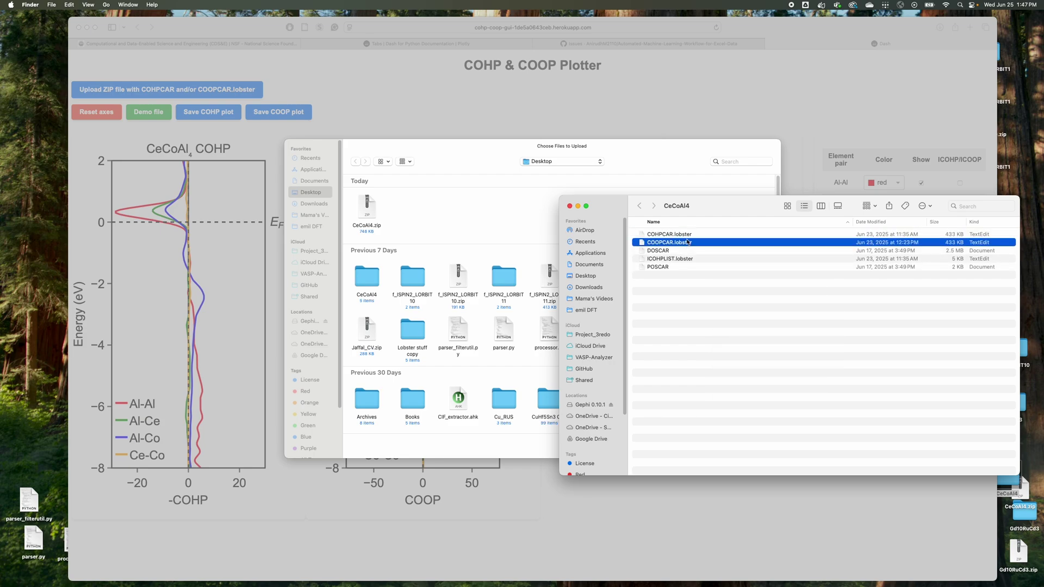
key("shift+Up")
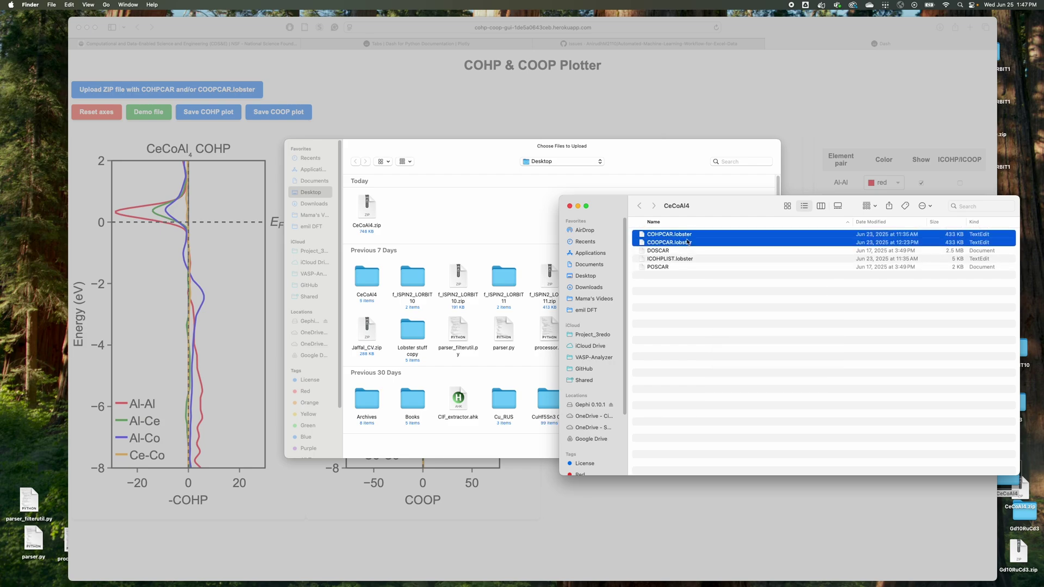
left_click(670, 287)
left_click(513, 193)
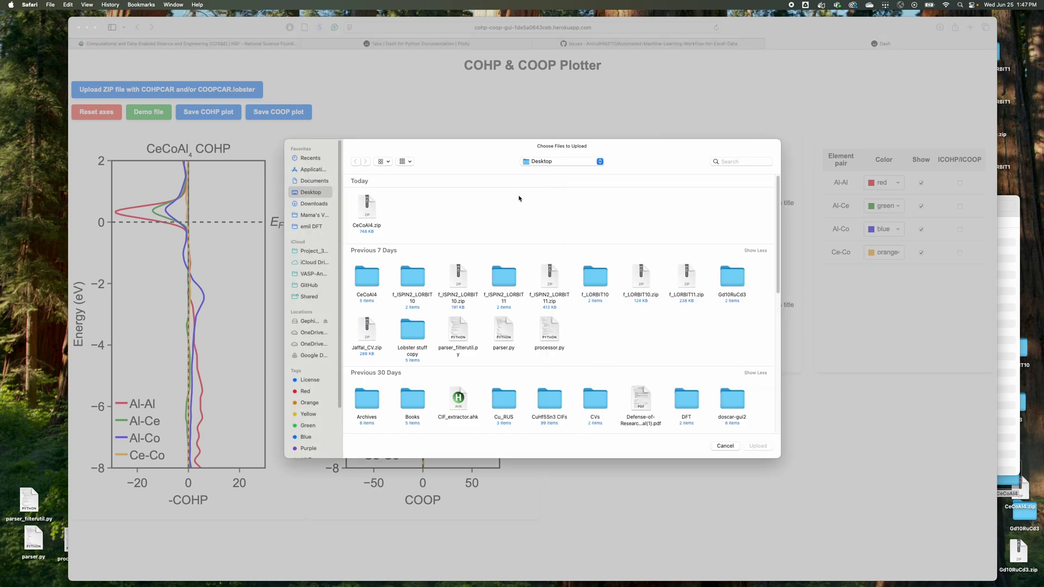
Step: Cancel the file upload and try -28 as the COHP plot's lower x-axis limit, restoring it to -30
left_click(725, 446)
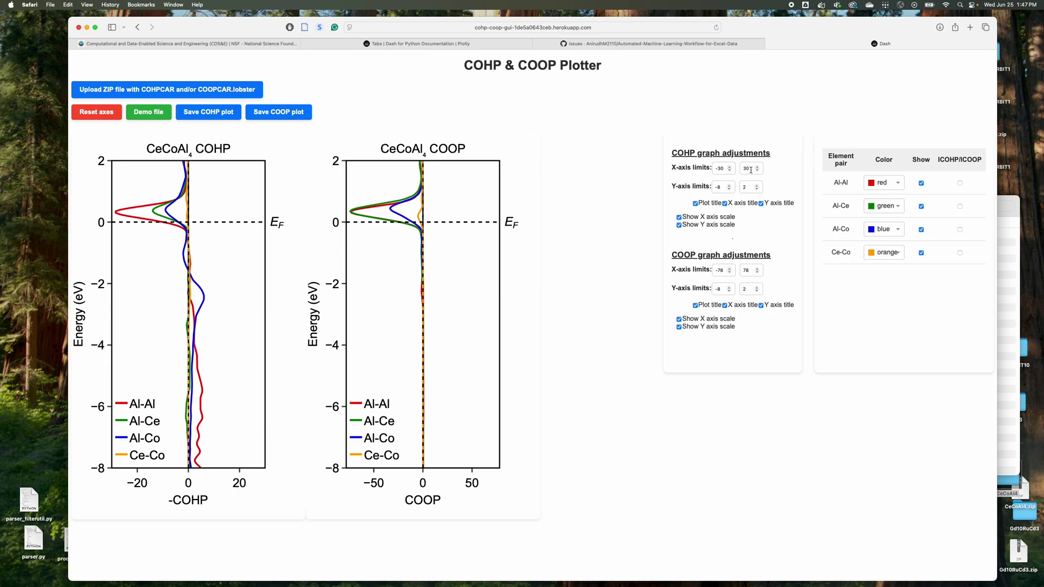
left_click(729, 167)
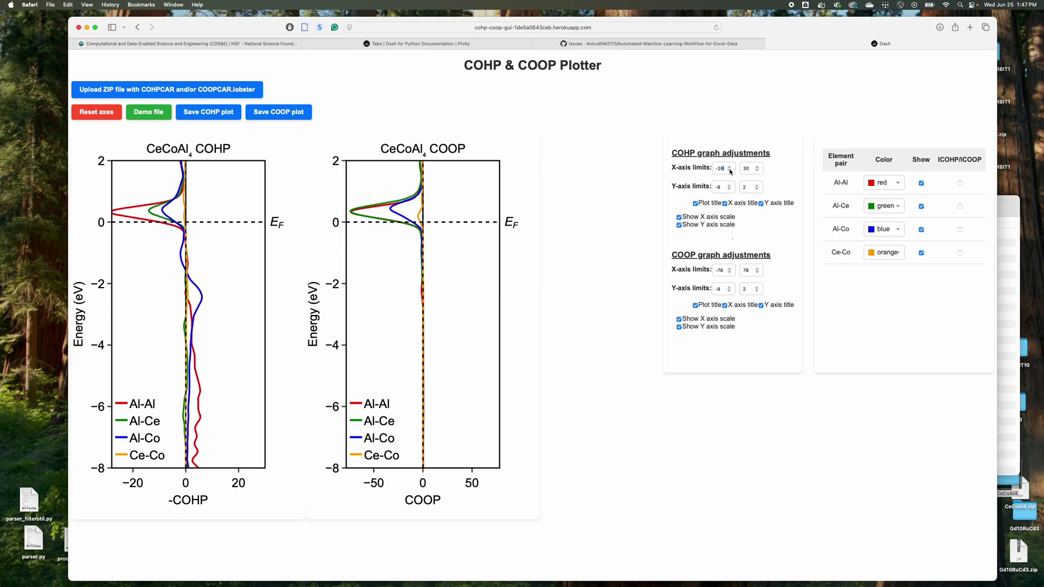
left_click(729, 170)
Step: Toggle the COOP plot's X axis title and Y axis scale off and back on
left_click(740, 304)
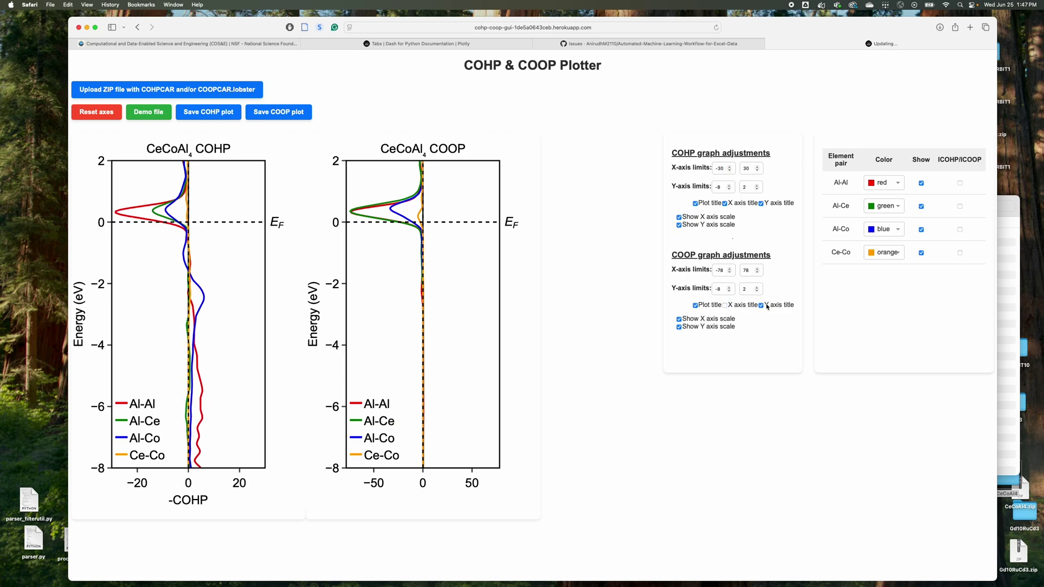
left_click(748, 305)
double_click(727, 327)
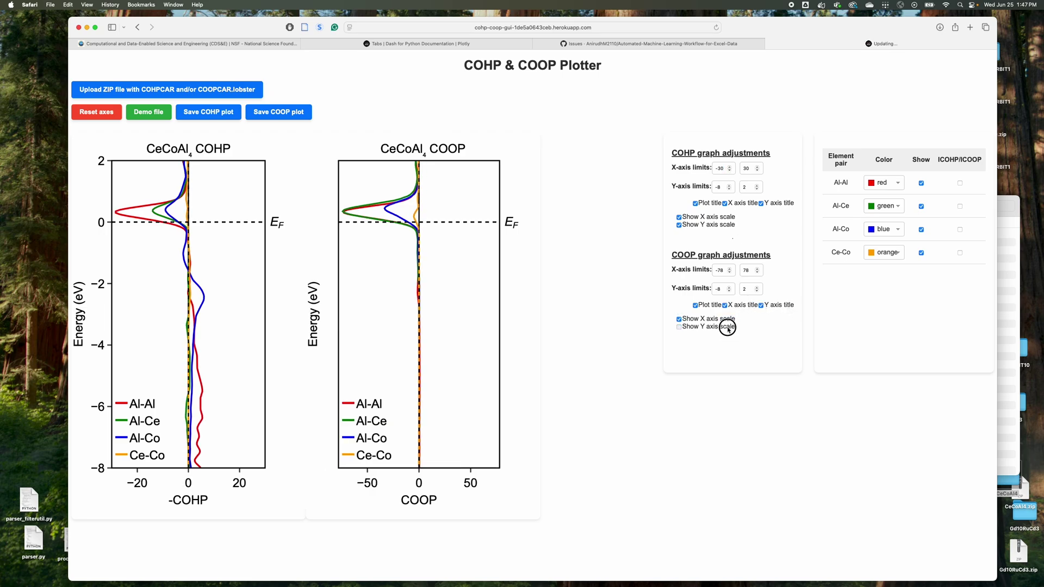
Step: Show the ICOHP/ICOOP curves for the Al-Al and Al-Ce pairs and hide both again
left_click(960, 183)
left_click(960, 183)
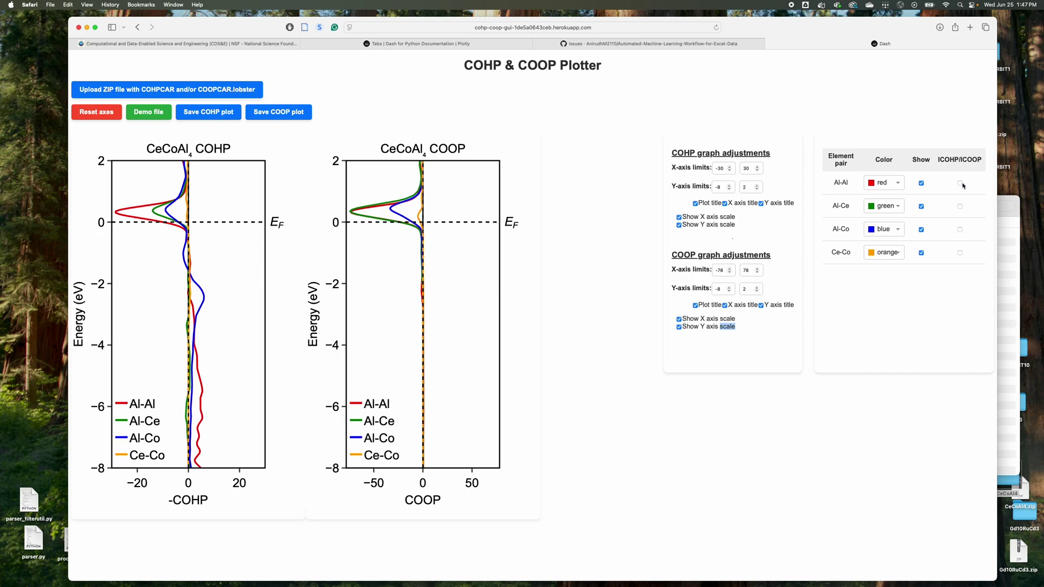
left_click(960, 184)
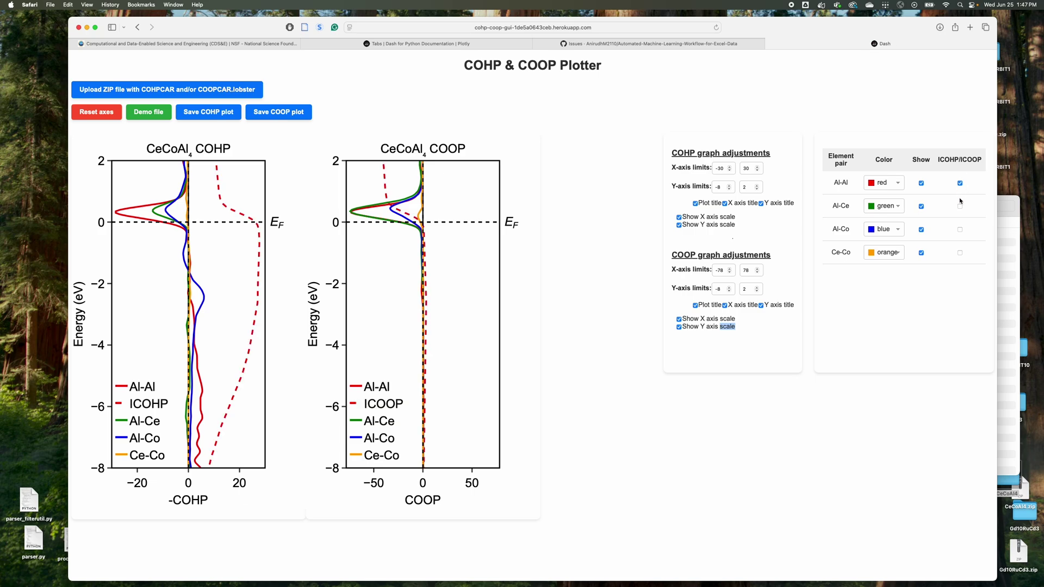
left_click(960, 207)
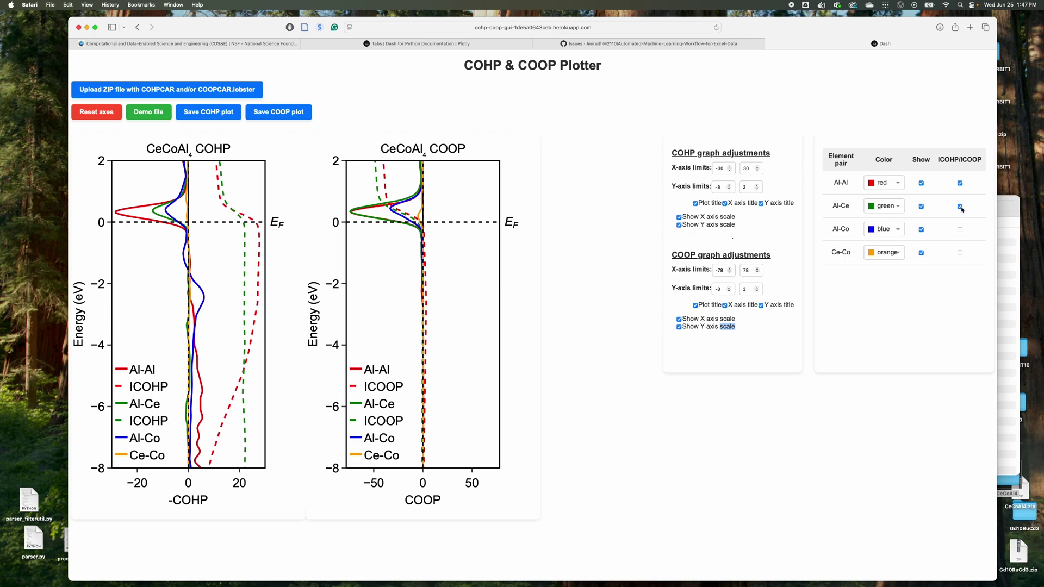
left_click(960, 207)
left_click(959, 185)
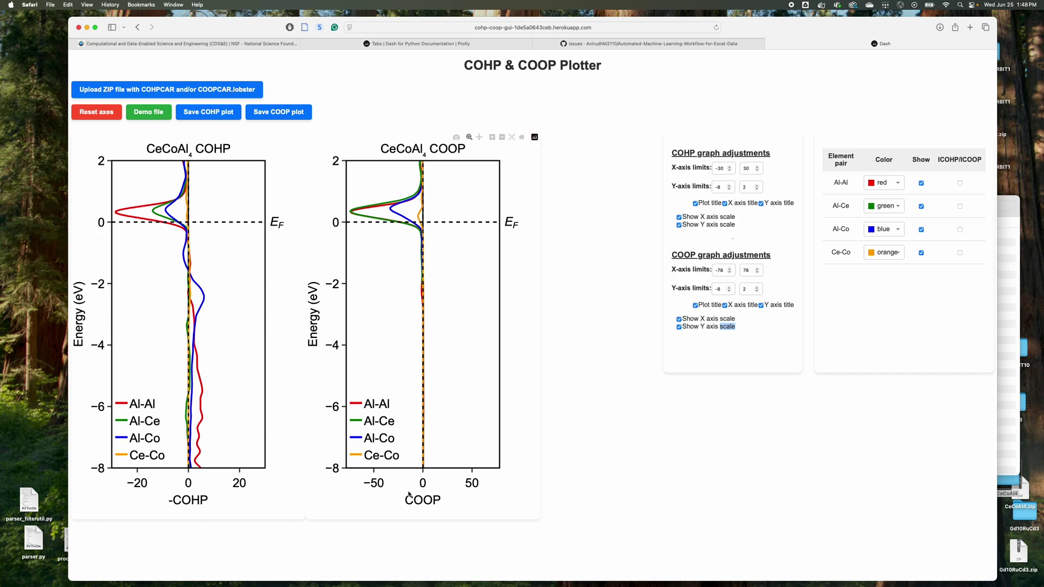
Step: Set the COOP plot's lower y-axis limit to -6 and reset the plot axes
left_click(729, 290)
left_click(729, 288)
left_click(729, 288)
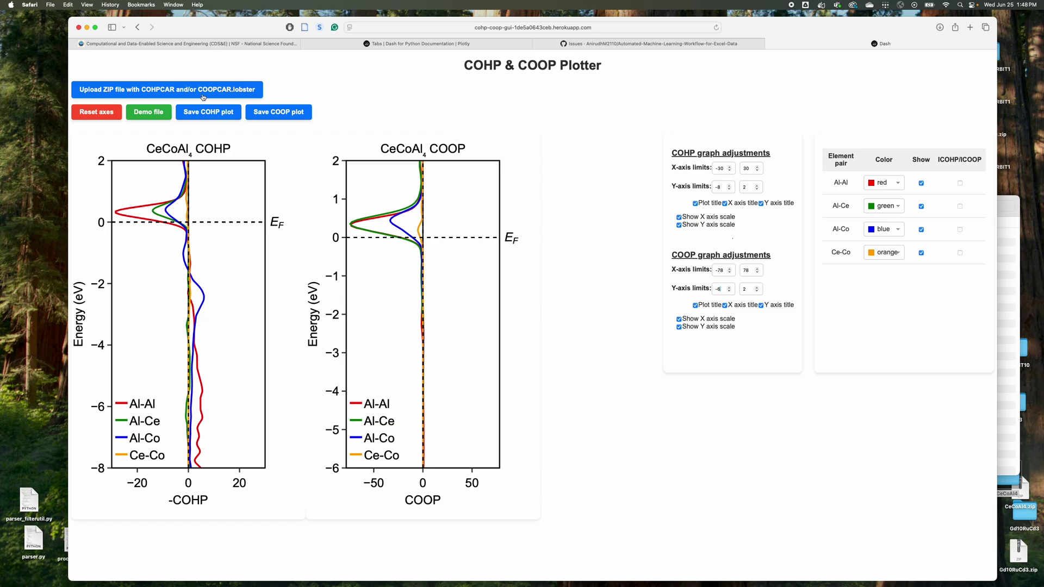
left_click(108, 116)
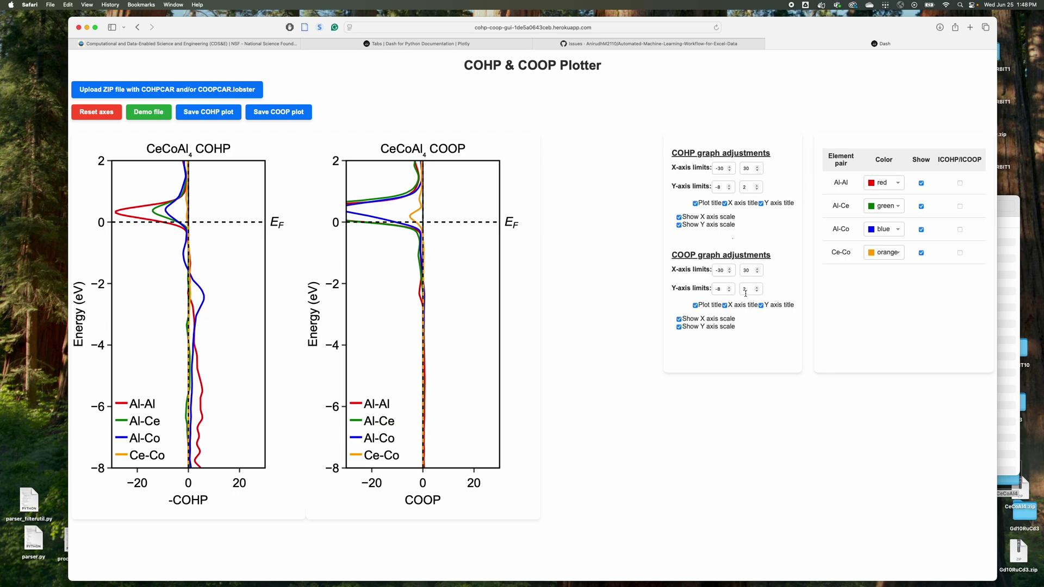
Step: Reload the plotter page and load the demo file
left_click(716, 28)
left_click(161, 114)
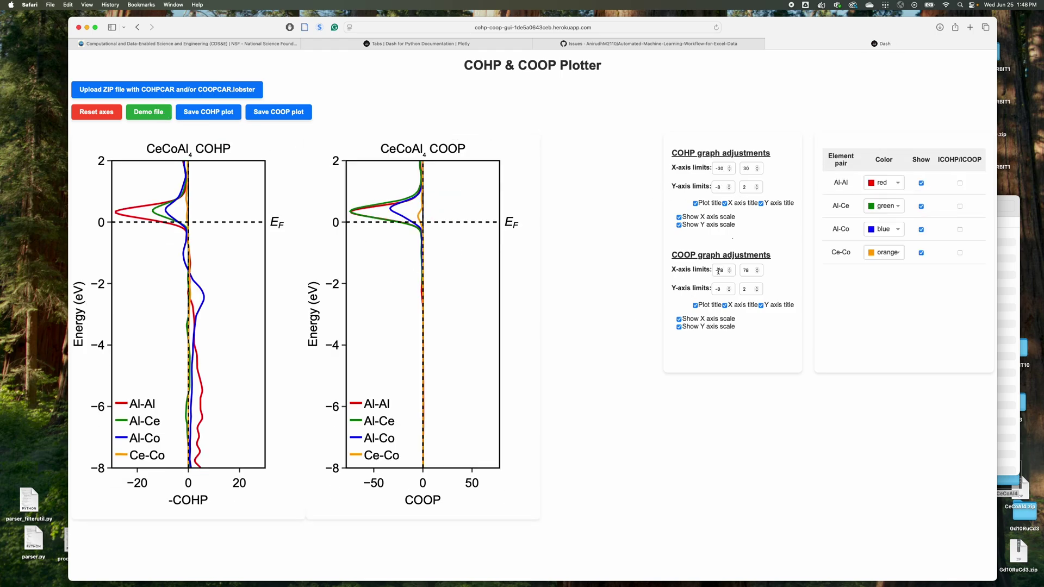
double_click(720, 168)
left_click(717, 275)
left_click(679, 30)
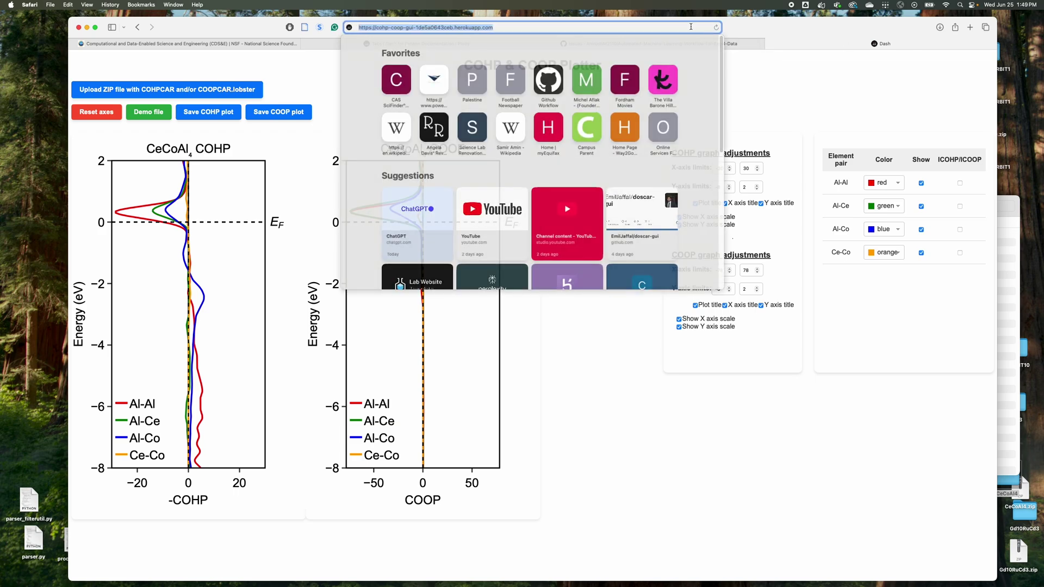
key("Escape")
Step: Open the Oliynyk Lab website in a new browser tab and find the COHP/COOP GUI Plotter among its web apps
left_click(970, 28)
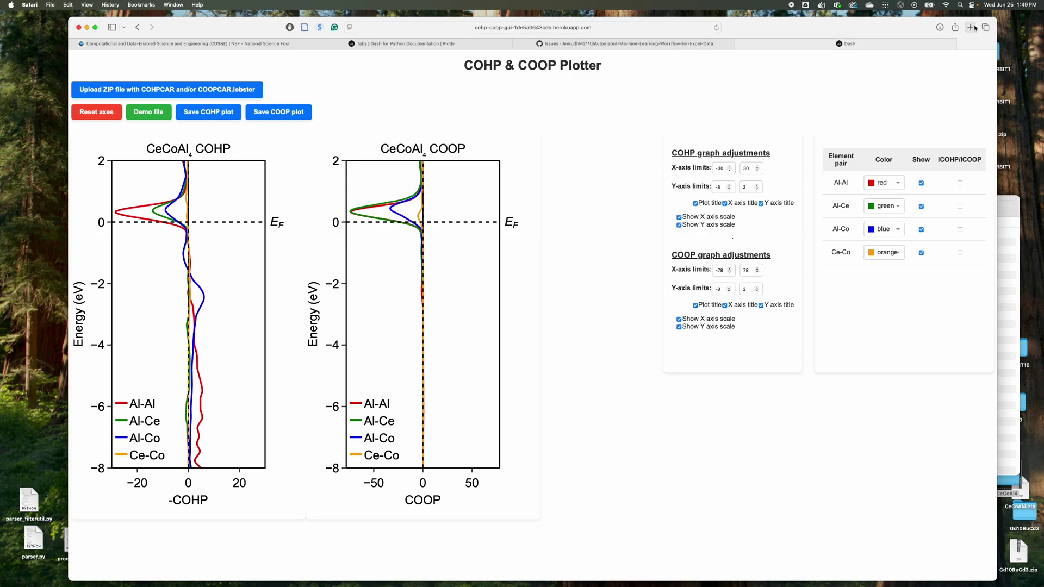
type("oliynyk")
key("Return")
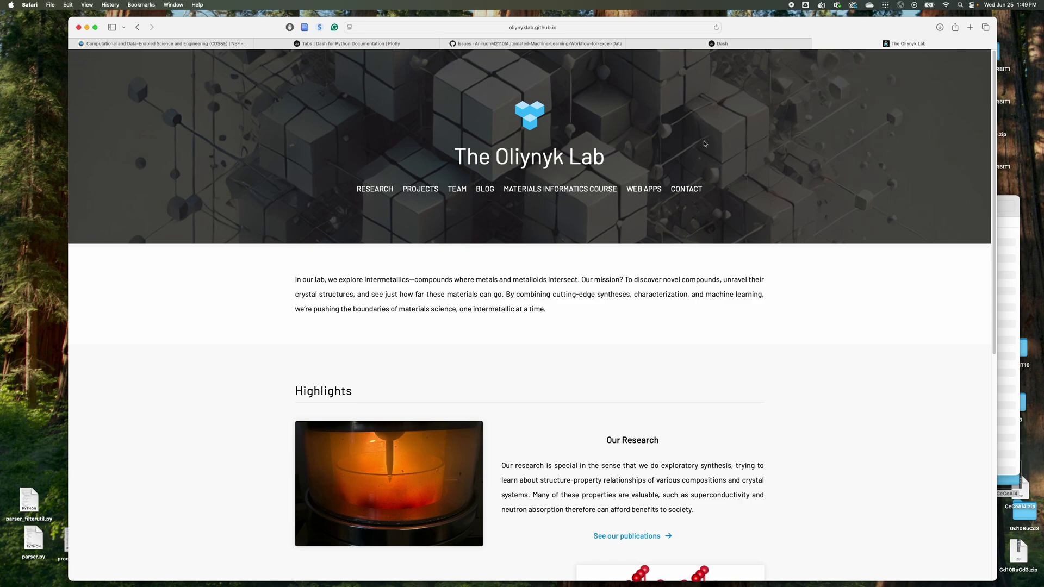
left_click(654, 191)
scroll(548, 342, "down", 5)
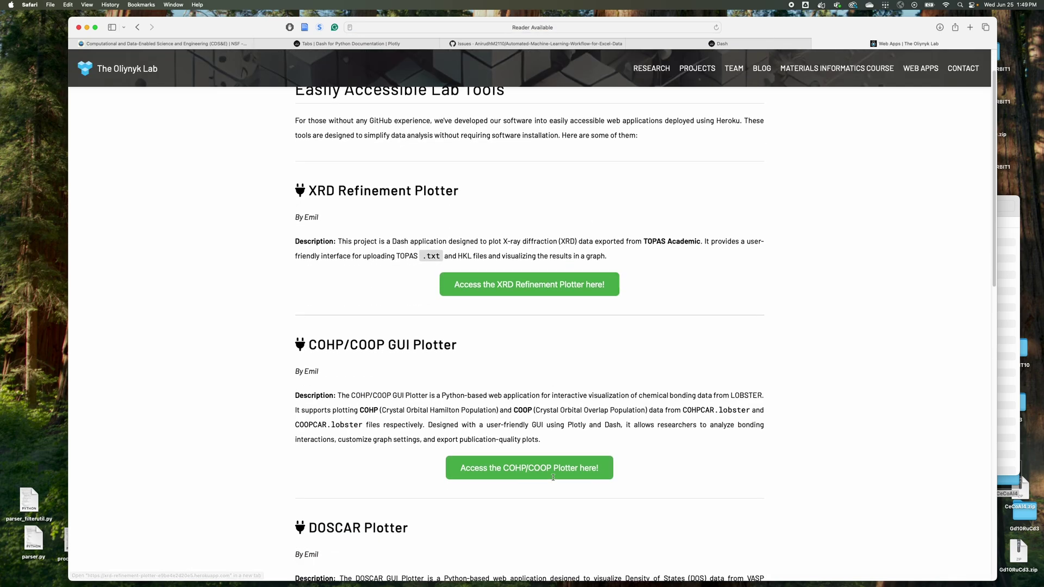
Step: Launch the COHP/COOP Plotter from the lab's web apps page with the demo file loaded, and close the older plotter tab
left_click(540, 387)
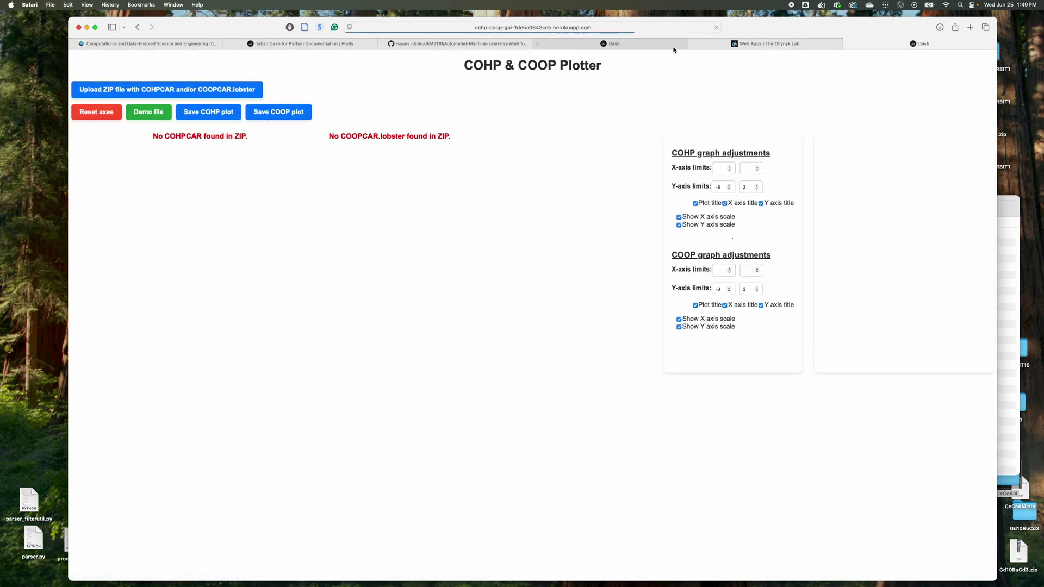
left_click(161, 114)
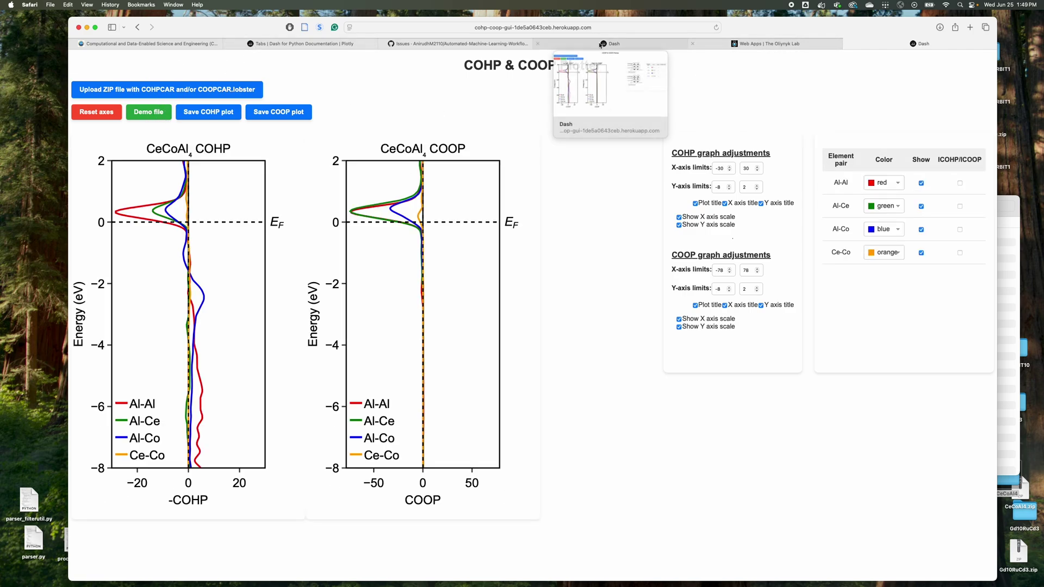
left_click(539, 44)
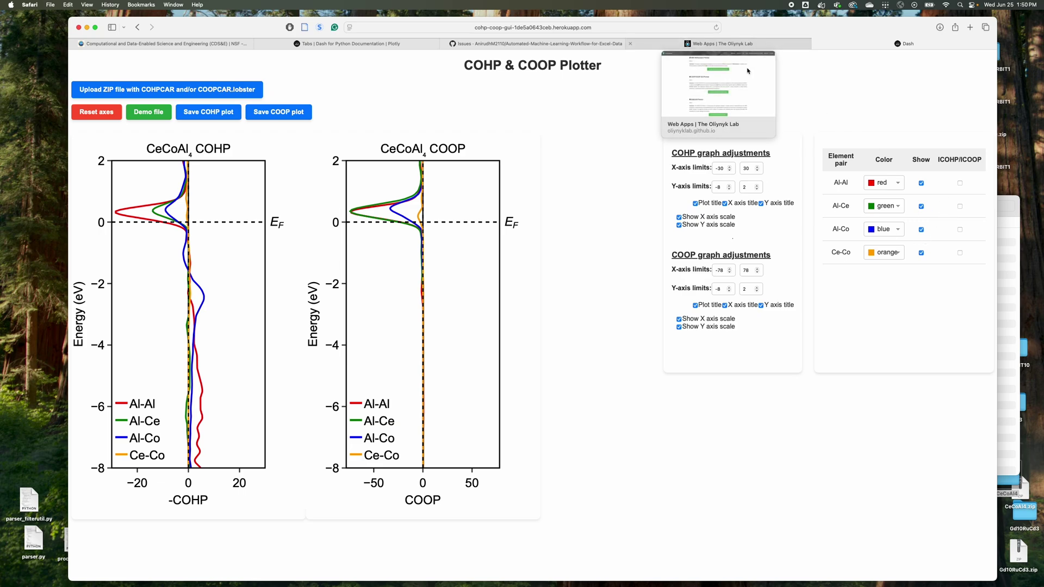
Step: Save the COHP and COOP plots as images, allowing the site's downloads, and close the COHP image after viewing it
mouse_move(737, 44)
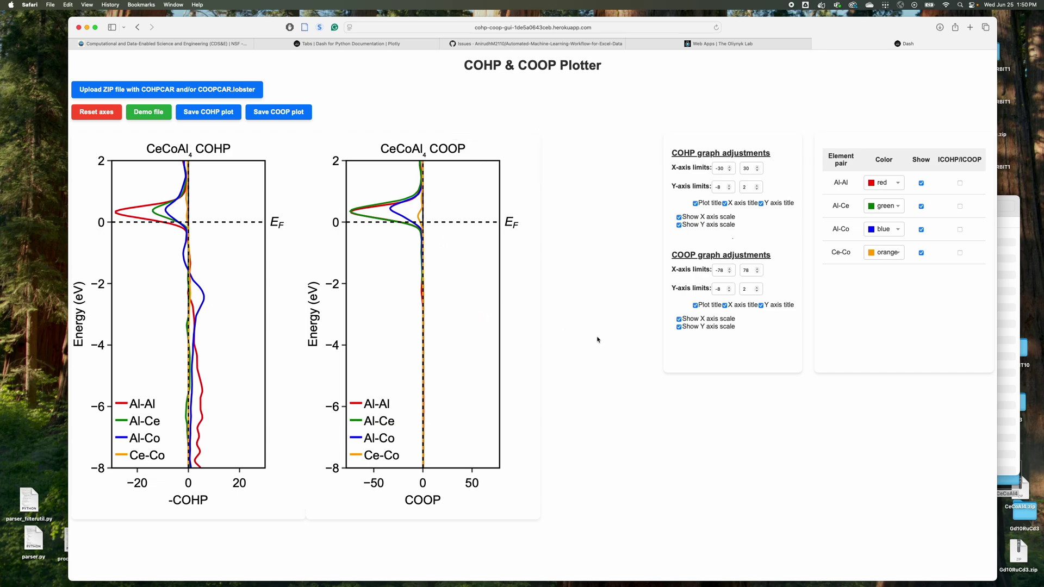
left_click(236, 117)
left_click(216, 117)
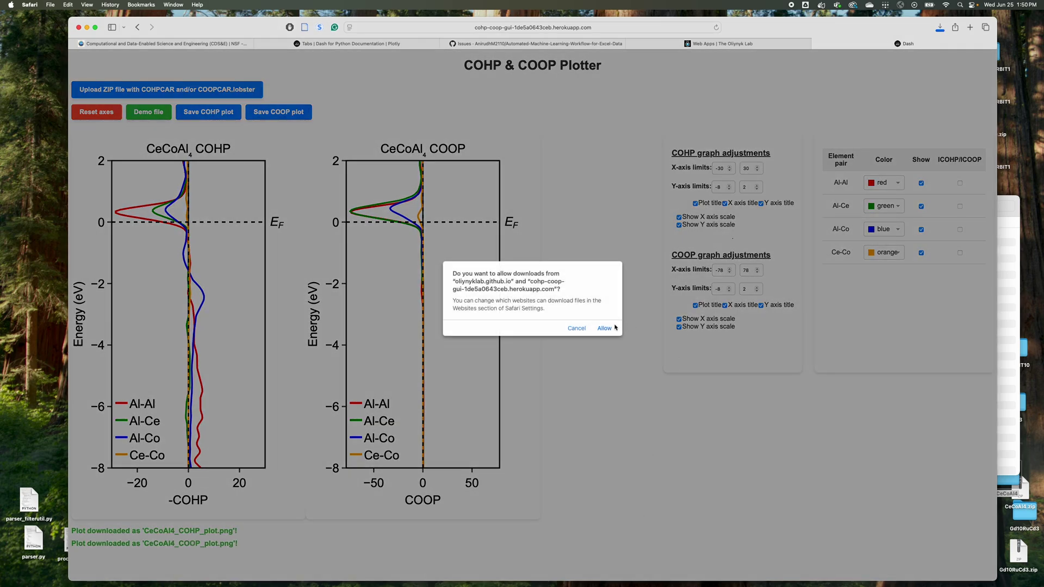
left_click(605, 328)
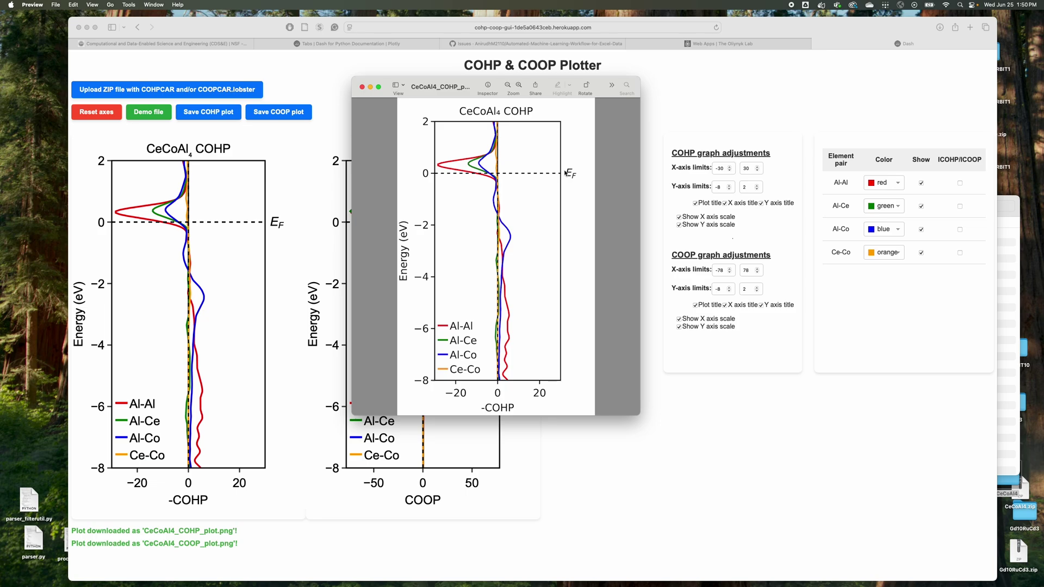
left_click(362, 87)
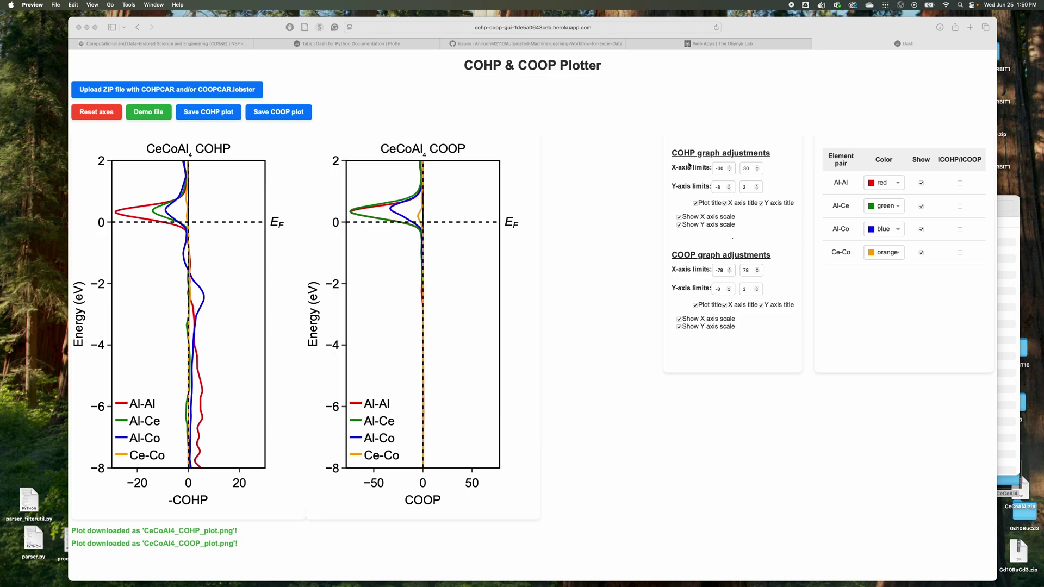